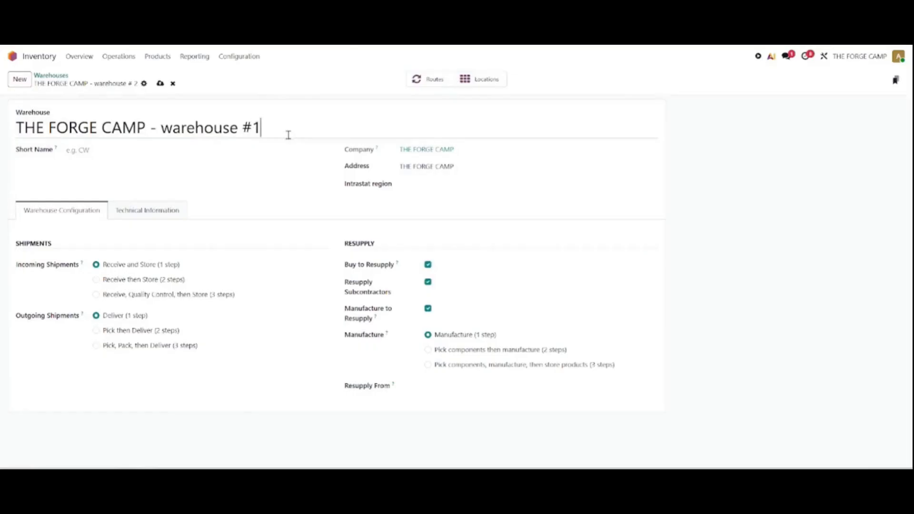
- Set the warehouse's short name to WHKK
key("alt+s")
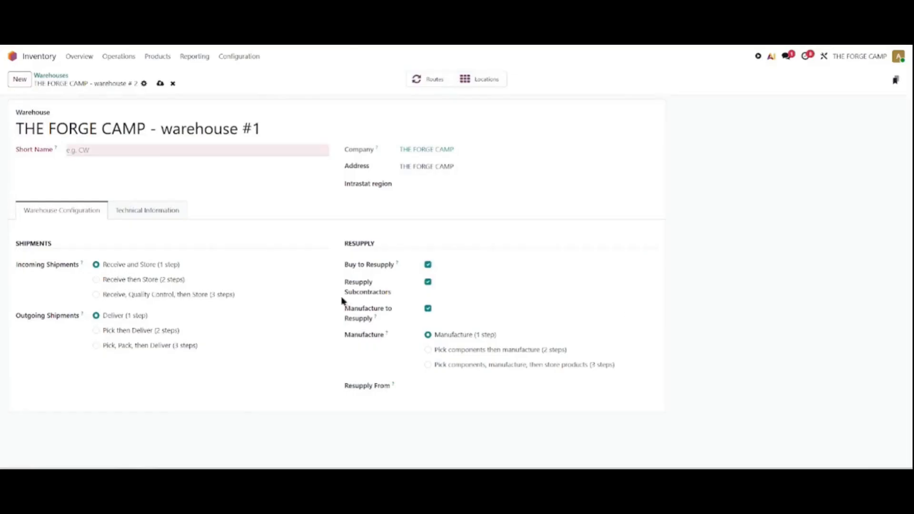
left_click(108, 151)
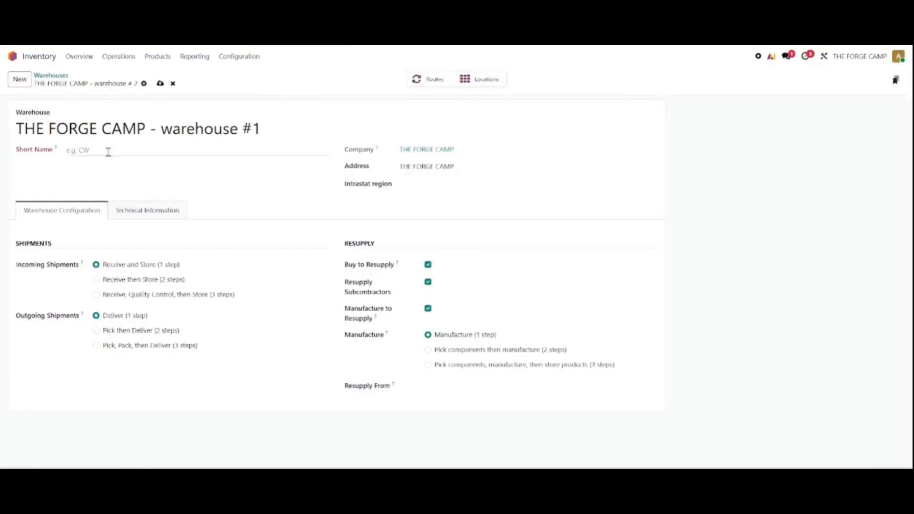
type("WHKK")
left_click_drag(108, 152, 43, 155)
mouse_move(58, 150)
- Examine the warehouse's Intrastat region, the incoming and outgoing shipment options, and the Buy to Resupply setting with its help text
left_click_drag(343, 184, 393, 188)
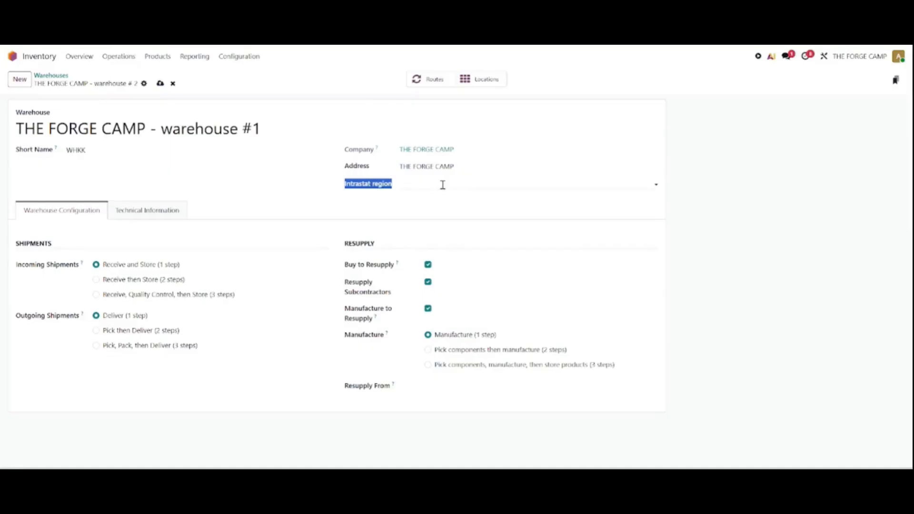
left_click(10, 267)
left_click_drag(8, 267, 84, 269)
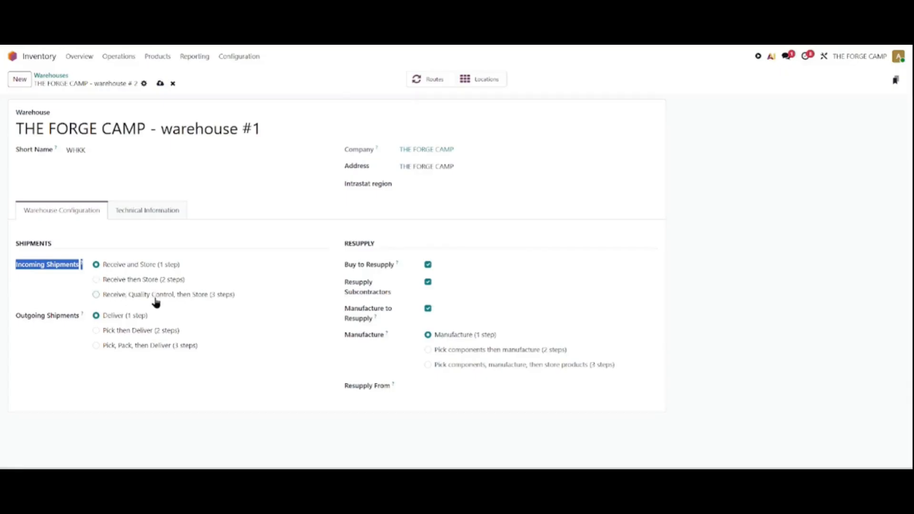
left_click_drag(128, 296, 175, 299)
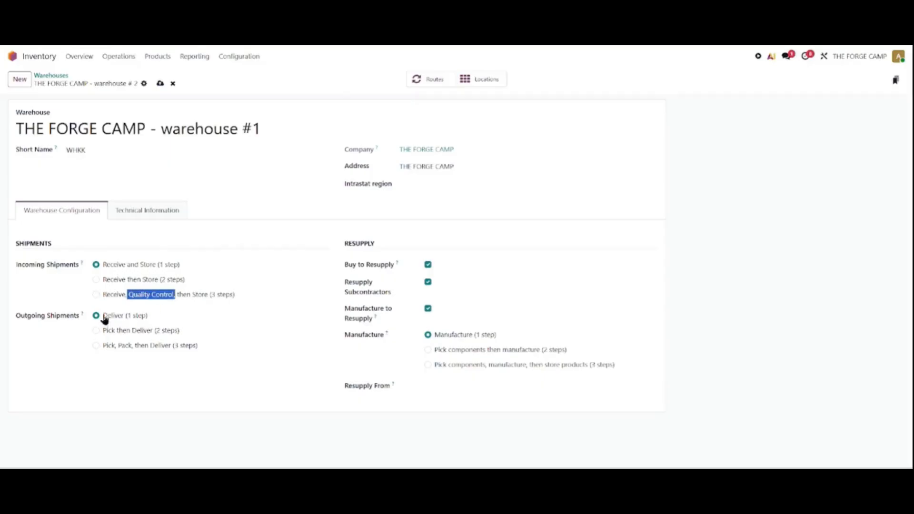
left_click_drag(15, 316, 79, 328)
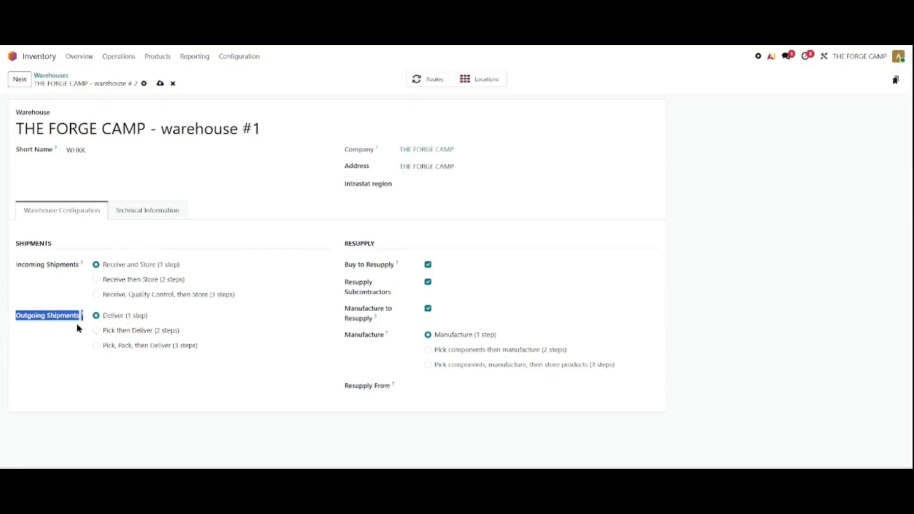
left_click(104, 332)
left_click_drag(104, 333, 186, 339)
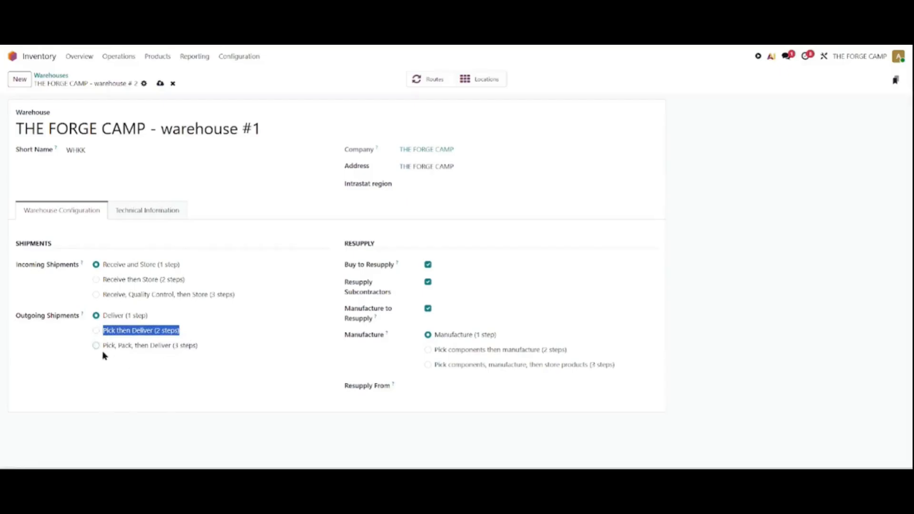
left_click_drag(103, 351, 118, 352)
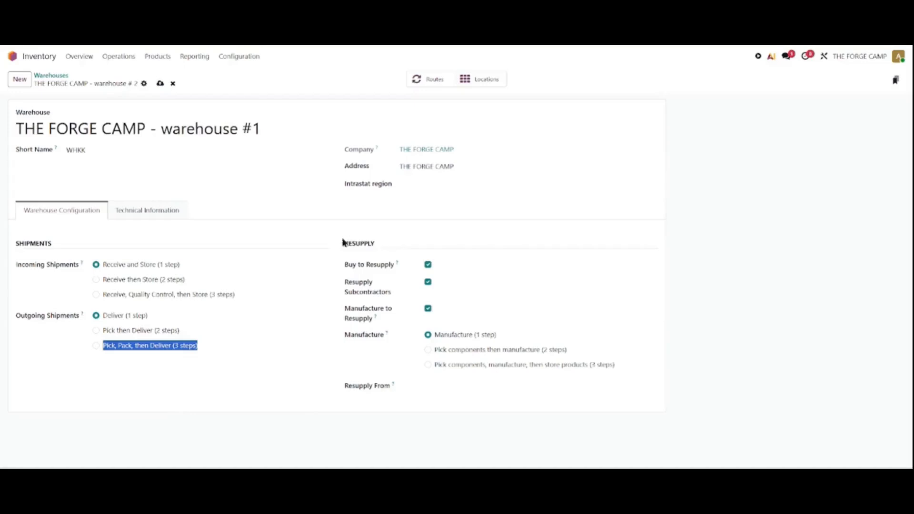
left_click_drag(343, 241, 376, 248)
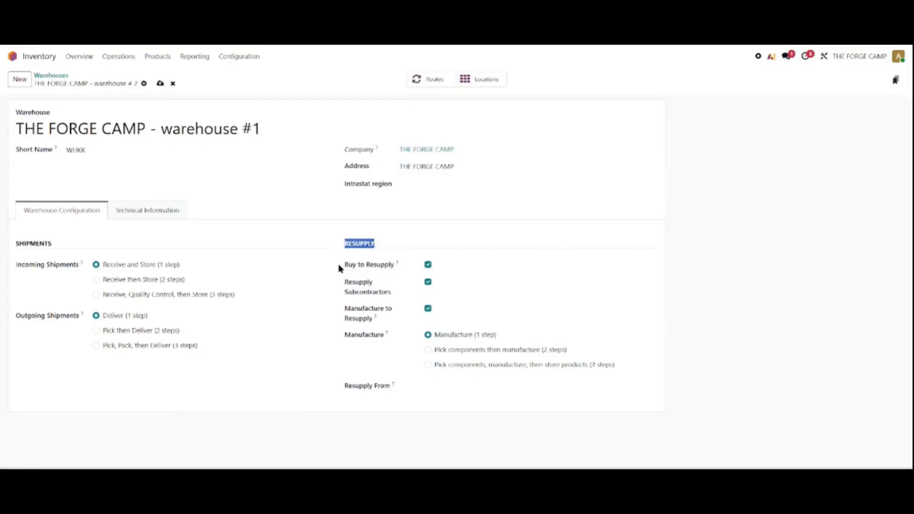
left_click_drag(340, 265, 384, 264)
mouse_move(401, 268)
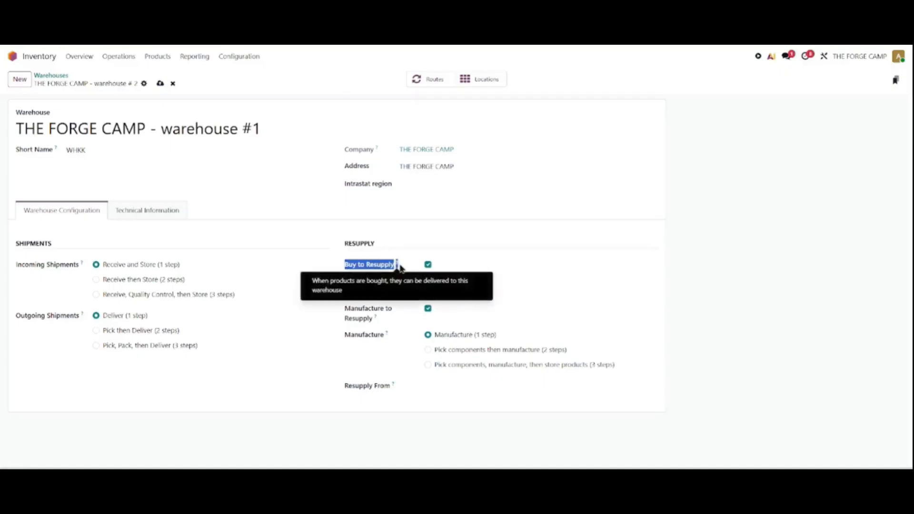
left_click(485, 265)
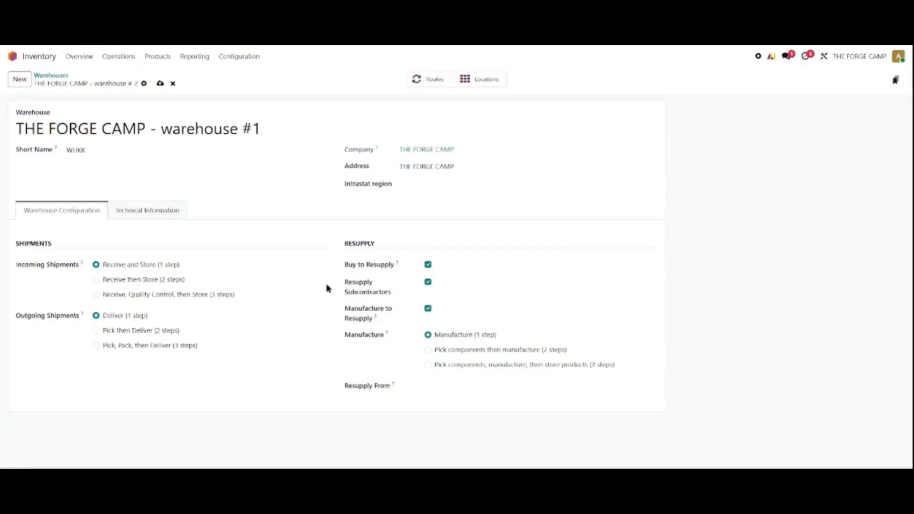
- Disable Resupply Subcontractors and Manufacture to Resupply, then save the warehouse and return to the warehouse list
left_click(427, 284)
left_click(428, 309)
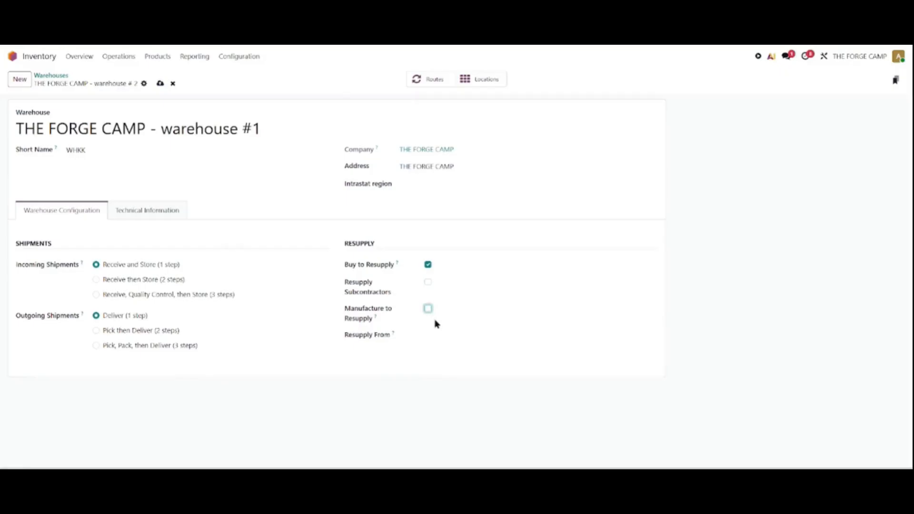
mouse_move(393, 338)
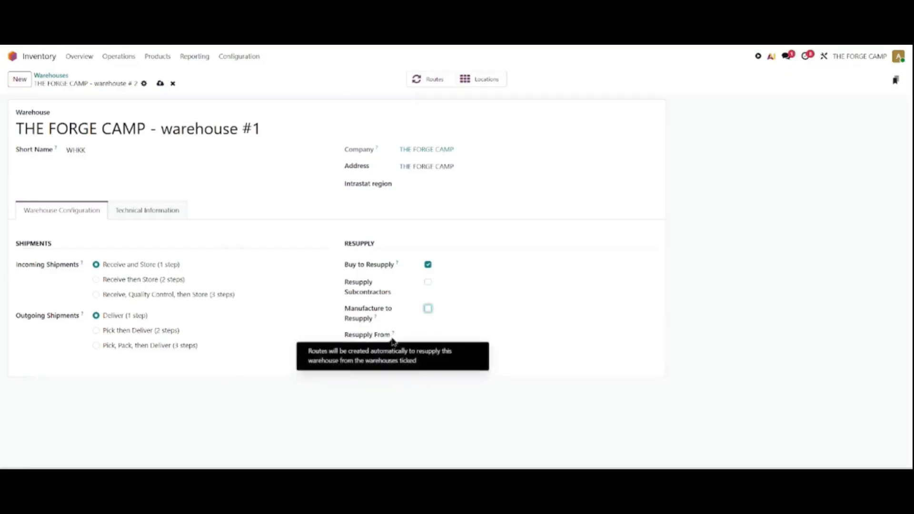
left_click_drag(347, 338, 395, 339)
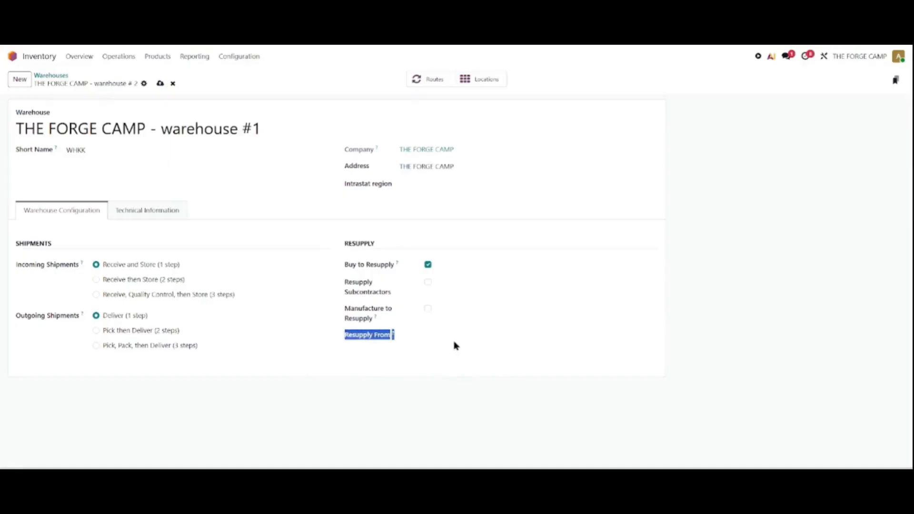
left_click(160, 84)
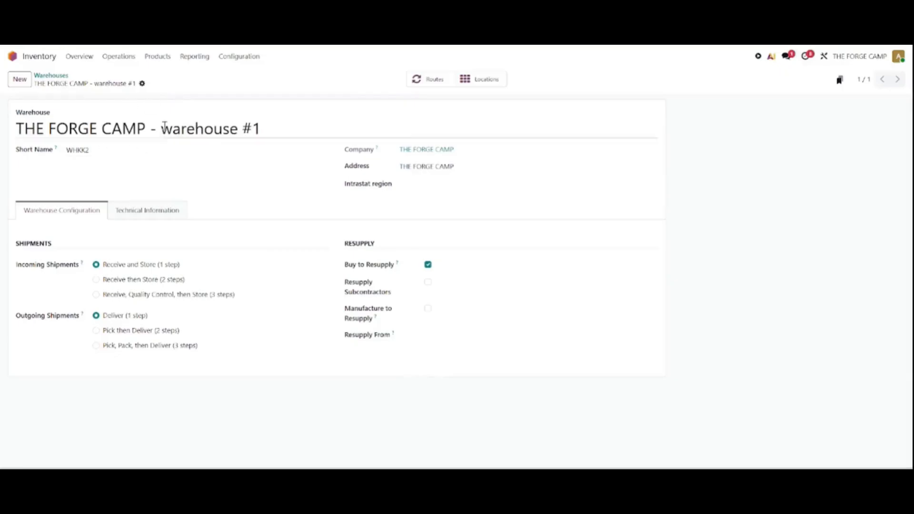
left_click(58, 75)
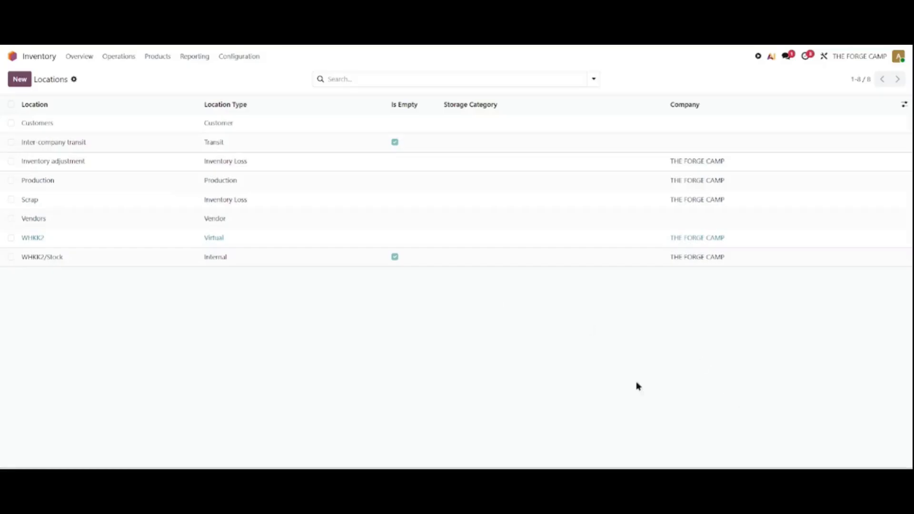
- Open the list of warehouse locations and remove the Internal filter to view every location type
left_click(249, 57)
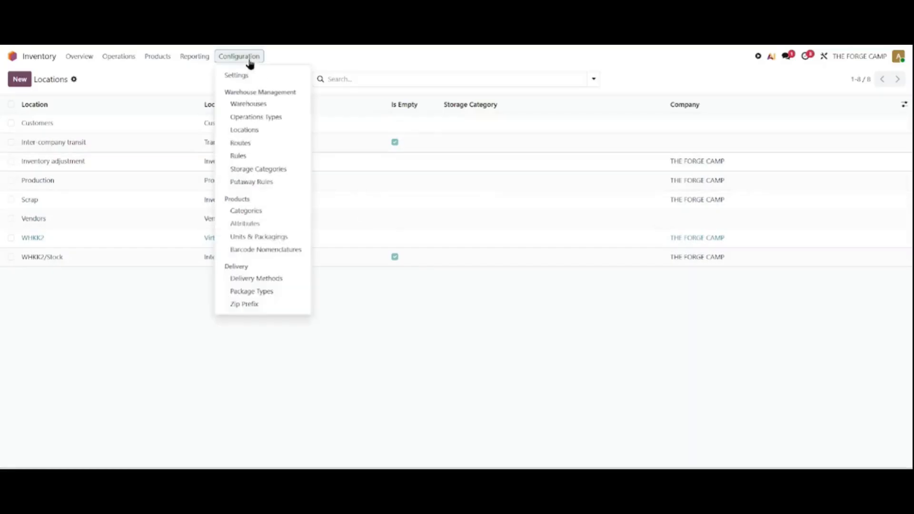
left_click(246, 130)
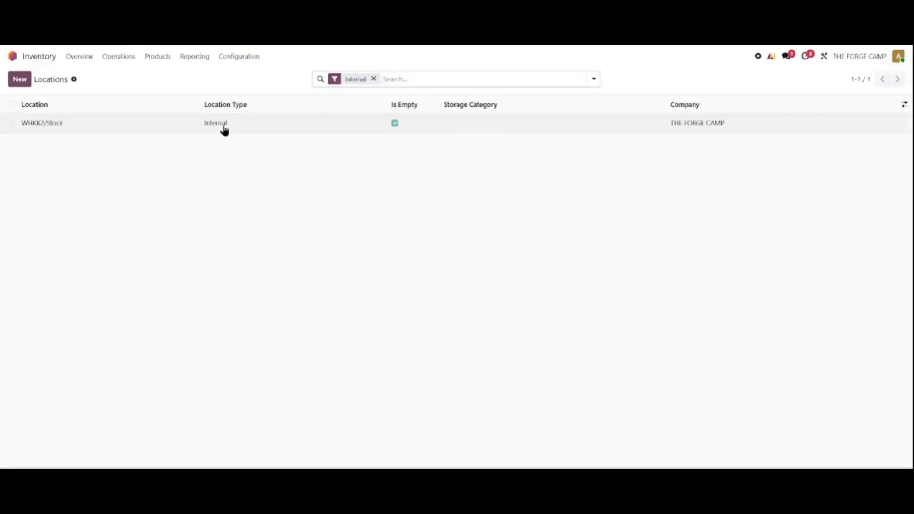
left_click(374, 79)
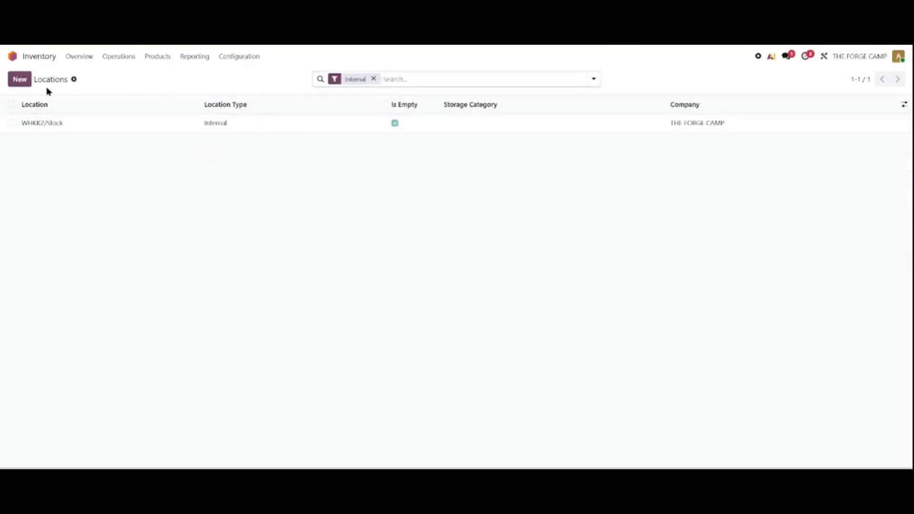
- Create a new location named "Armoire - Gants/proteges-tibias"
left_click(16, 82)
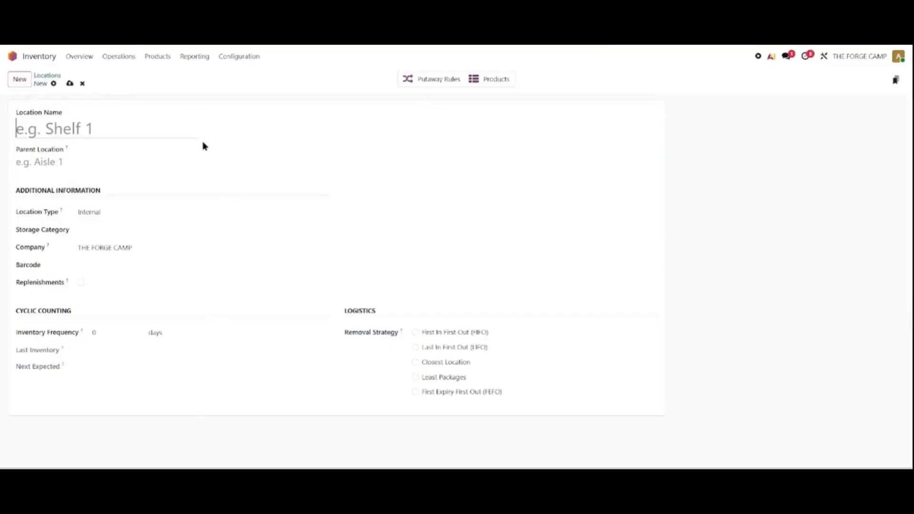
type("A")
type("rmoire")
type(" - Gan")
type("ts/pto")
key("BackSpace")
key("BackSpace")
type("roteges-tibi")
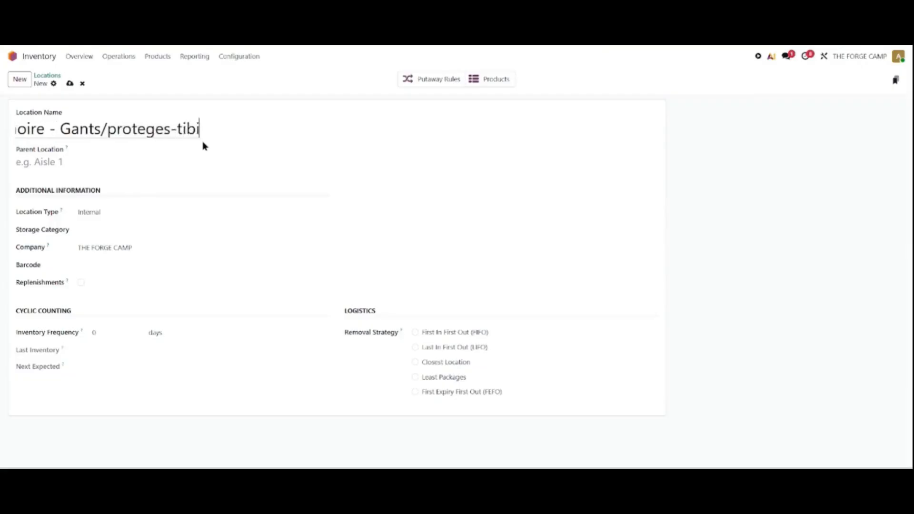
type("as")
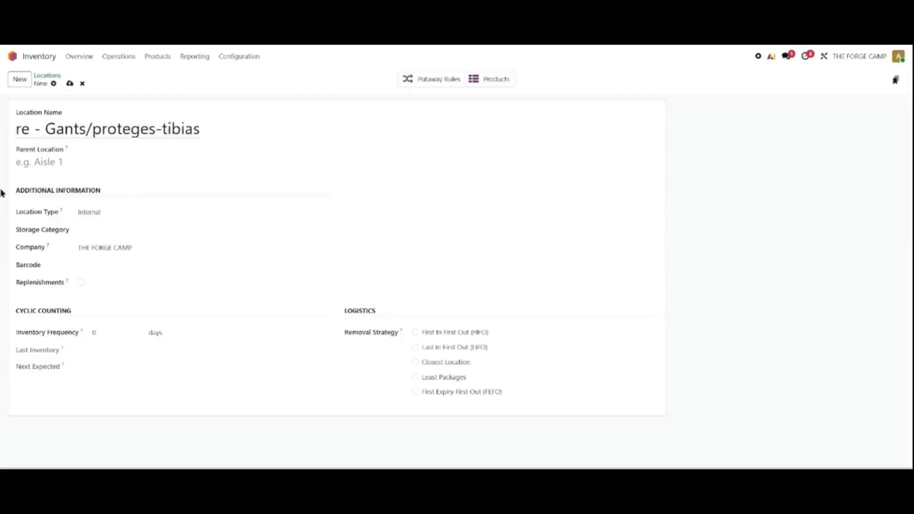
- Set the new location's parent location to WHKK2/Stock and its location type to Internal
left_click(56, 156)
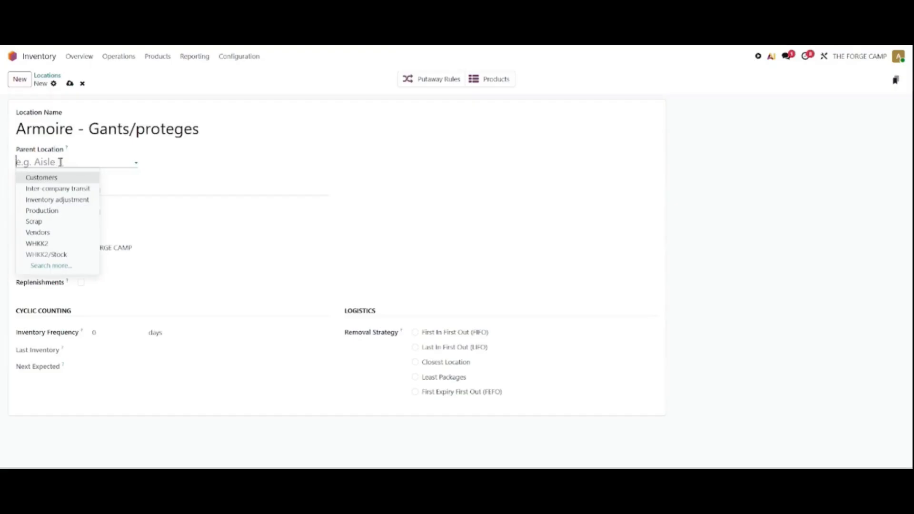
left_click(72, 258)
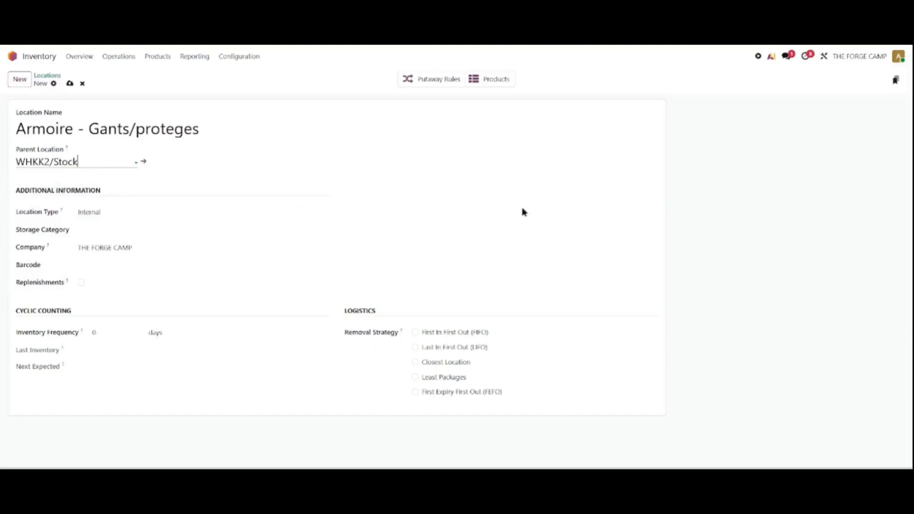
left_click(172, 212)
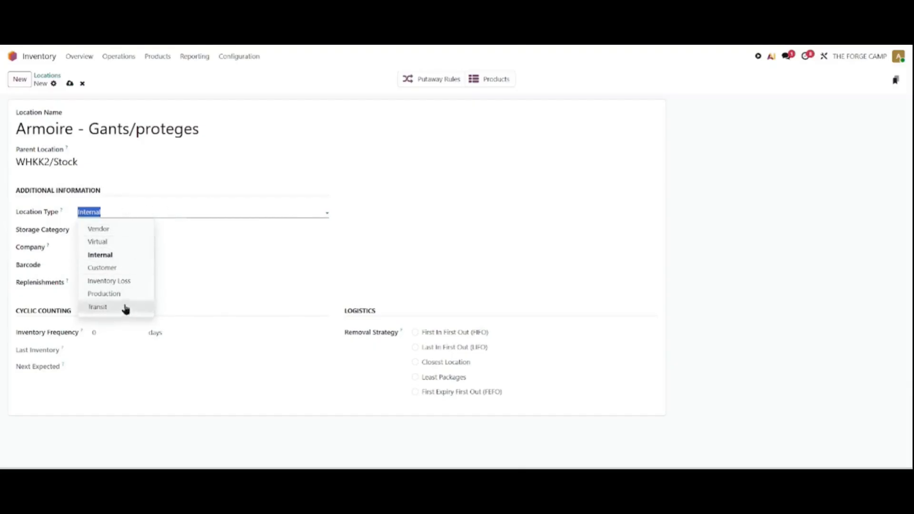
left_click(111, 255)
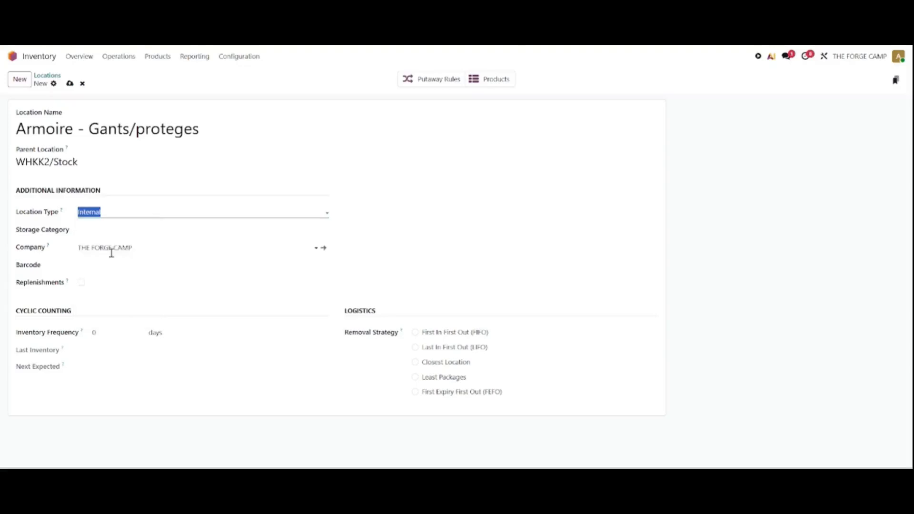
- Choose THE FORGE CAMP as the location's company and review the storage category, barcode and cyclic counting settings
left_click(175, 228)
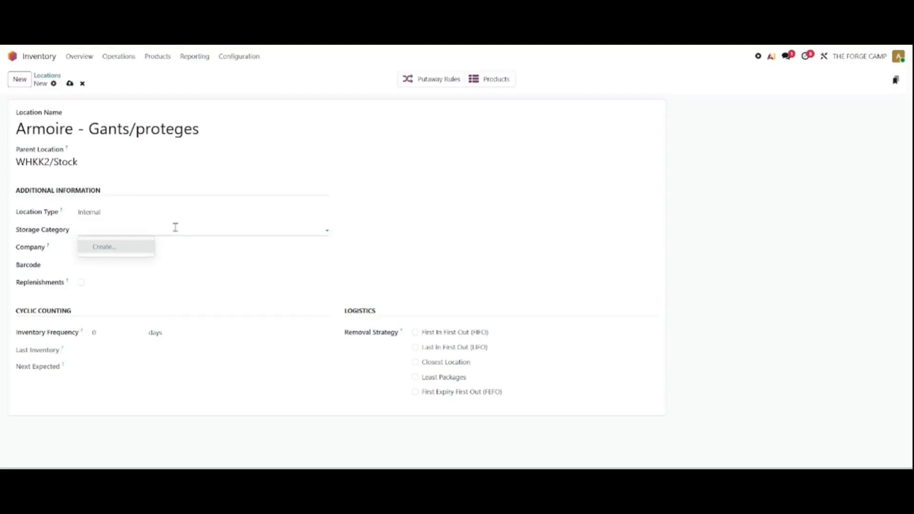
left_click(431, 239)
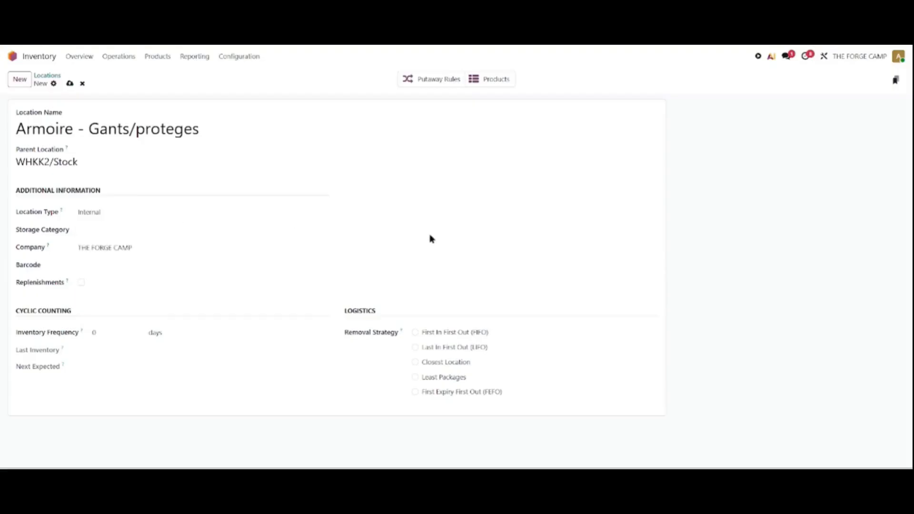
left_click(153, 243)
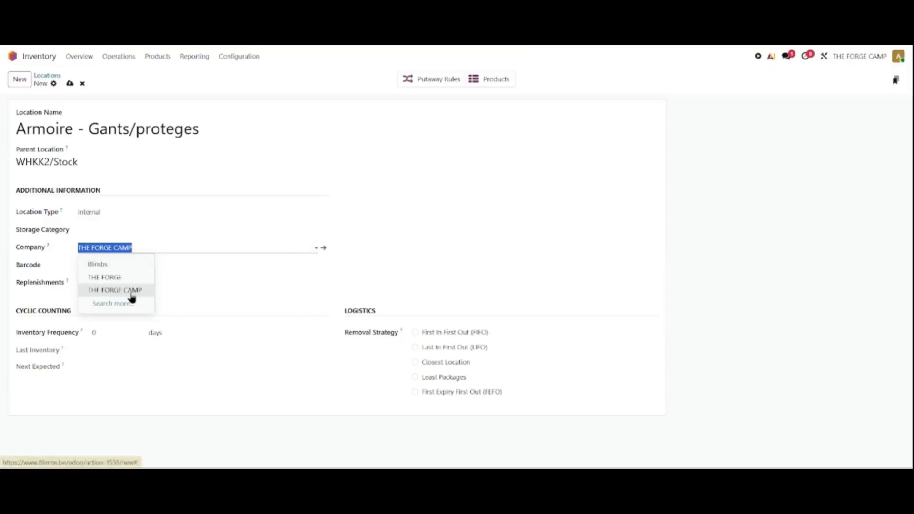
left_click(131, 295)
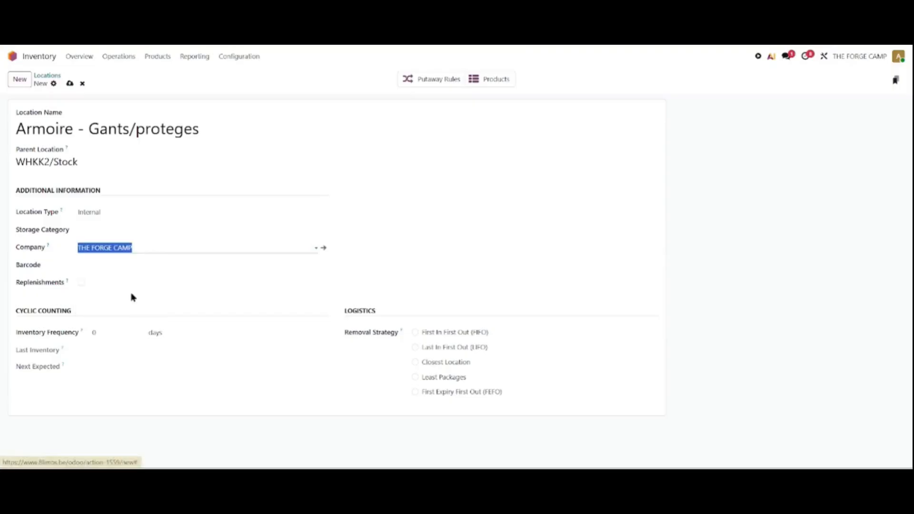
left_click(91, 266)
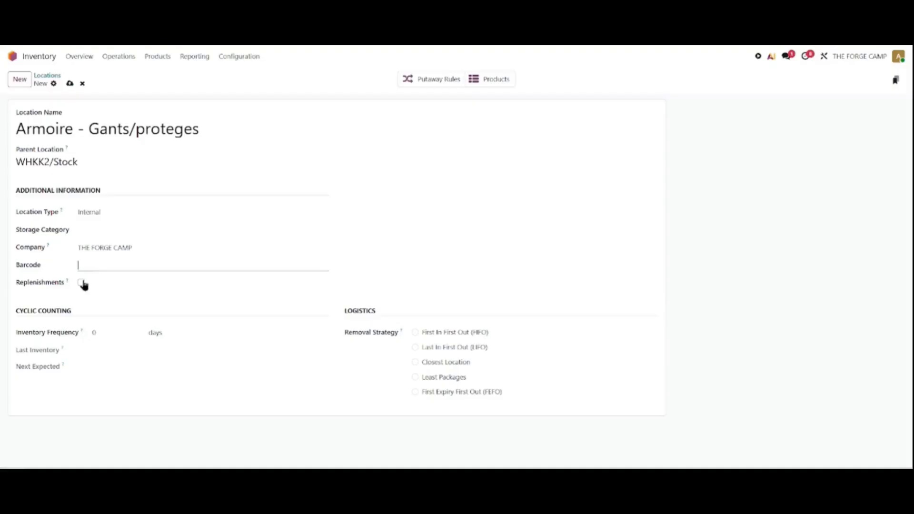
left_click_drag(75, 310, 15, 316)
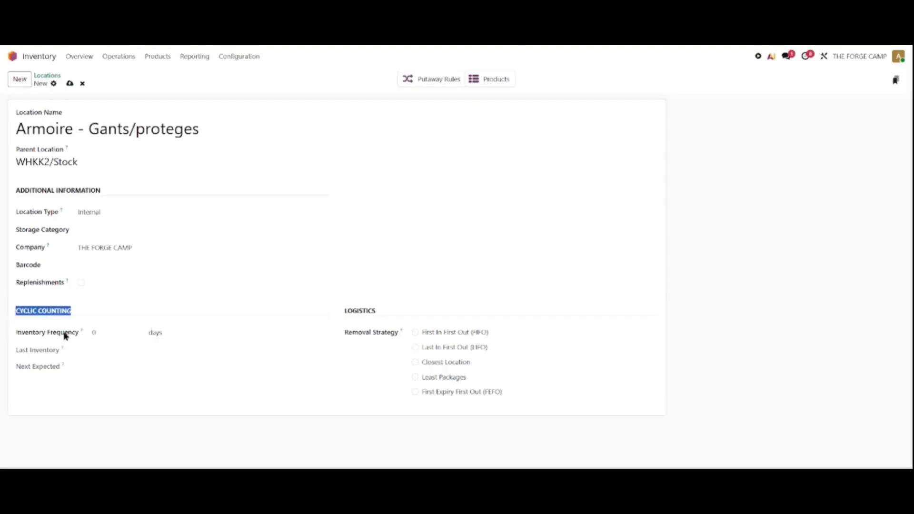
left_click_drag(18, 333, 180, 341)
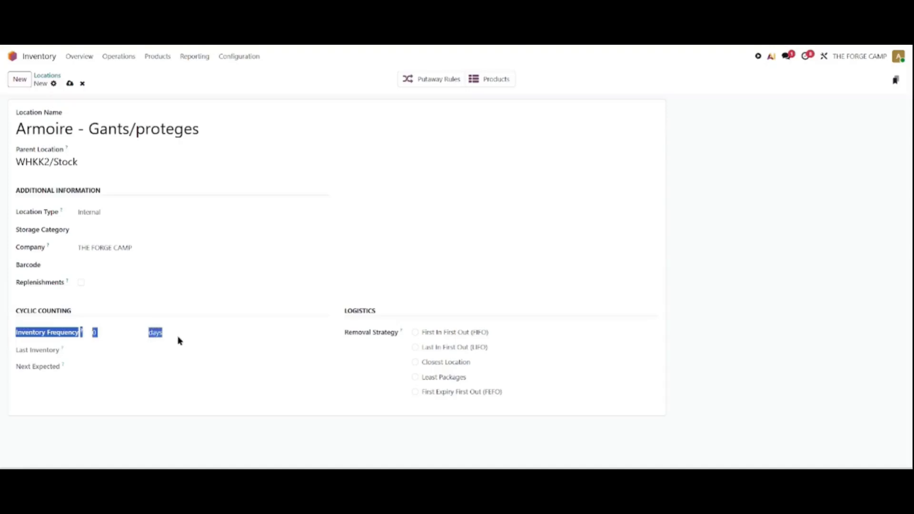
left_click(237, 281)
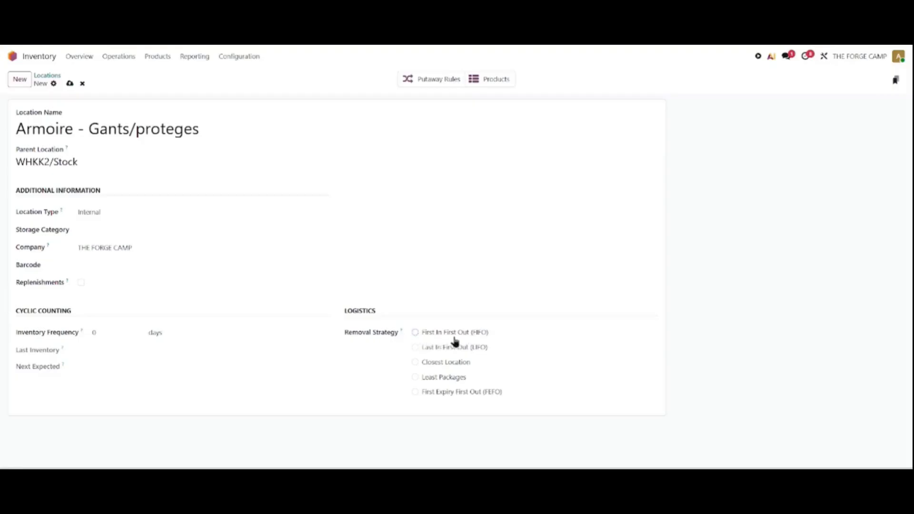
- Set the location's removal strategy to First In First Out (FIFO) and save the location
left_click(415, 333)
left_click(415, 392)
left_click(415, 334)
left_click(68, 85)
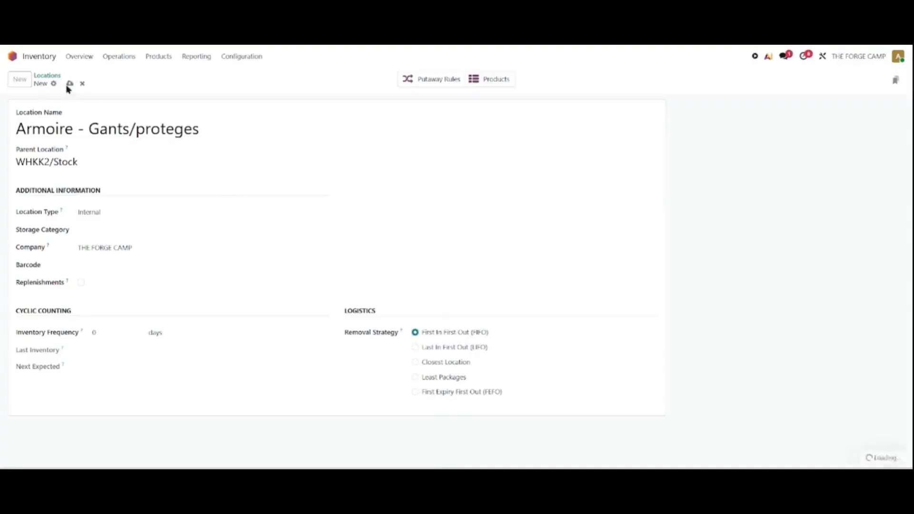
- Create a new location named "Armoire Bandes/Huile Massage" with WHKK2/Stock as its parent location
left_click(50, 77)
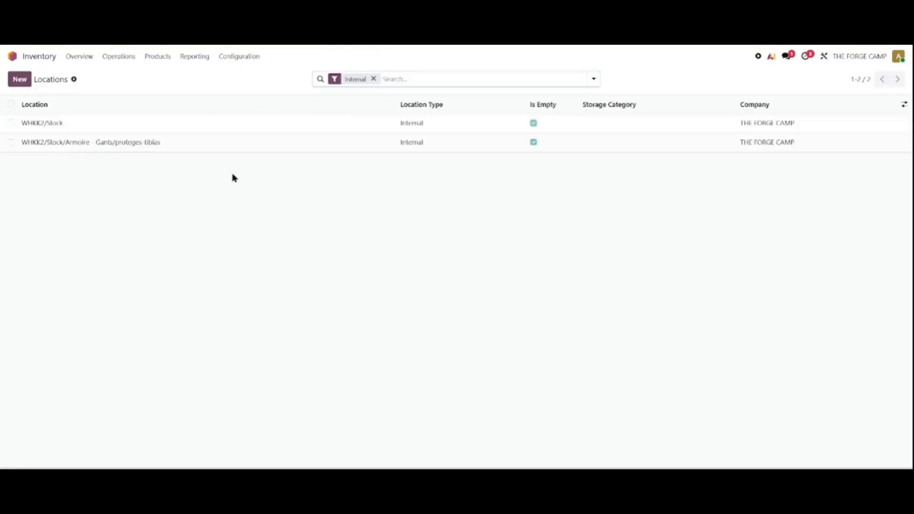
left_click(20, 79)
type("Armoire b")
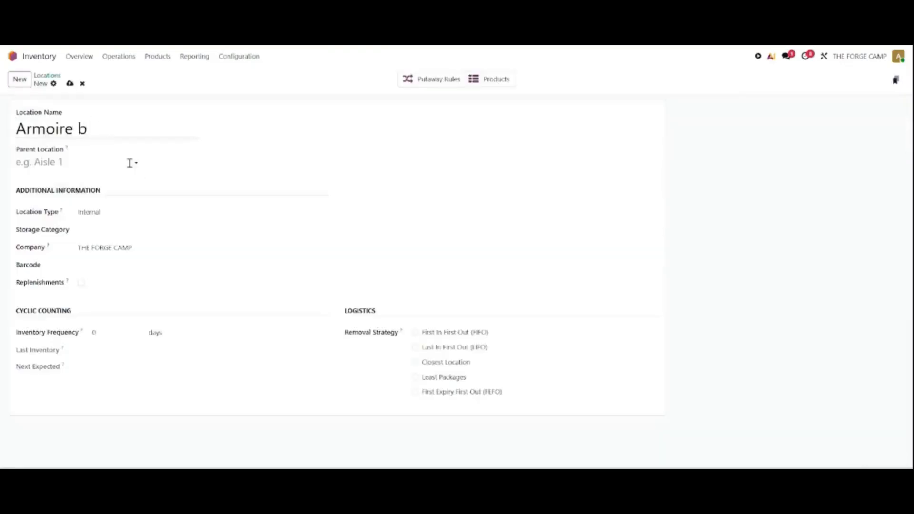
key("BackSpace")
type("Bandes/Huile Massage")
left_click(130, 163)
left_click(75, 255)
- Set the removal strategy of the Armoire Bandes/Huile Massage location to First In First Out (FIFO) and save it
left_click(415, 391)
left_click(415, 333)
left_click(70, 84)
- Create another location named "Frigo" with WHKK2/Stock as its parent location
left_click(47, 76)
left_click(19, 79)
type("Frigo")
left_click(98, 163)
left_click(100, 231)
- Set the Frigo location's removal strategy to First Expiry First Out (FEFO), save it and return to the locations list
left_click(414, 392)
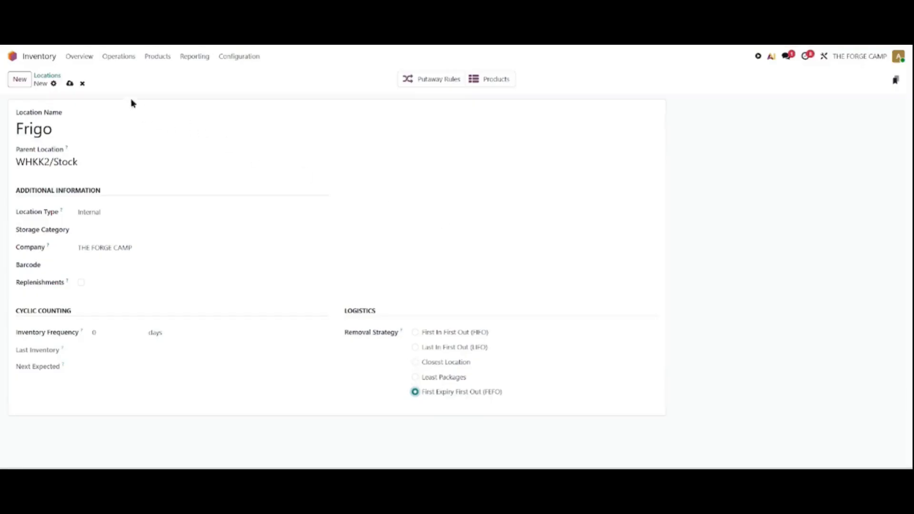
left_click(70, 82)
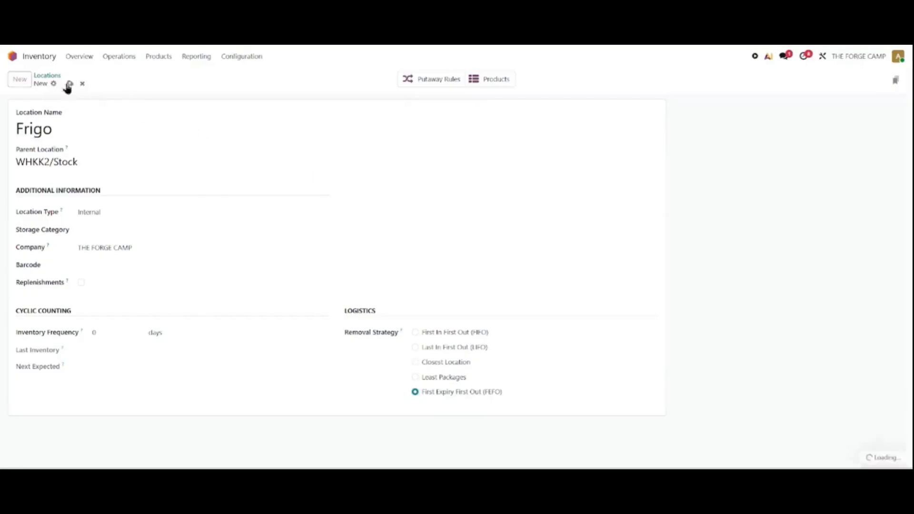
left_click(49, 76)
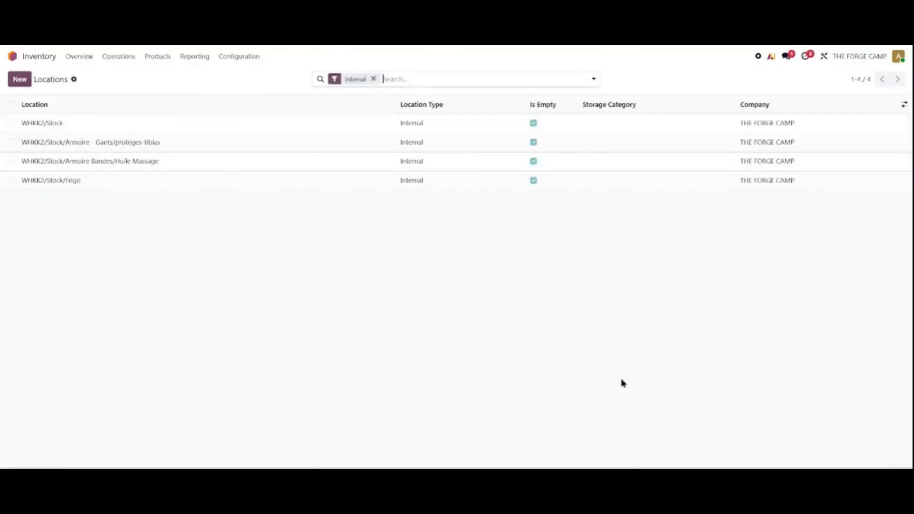
left_click(629, 392)
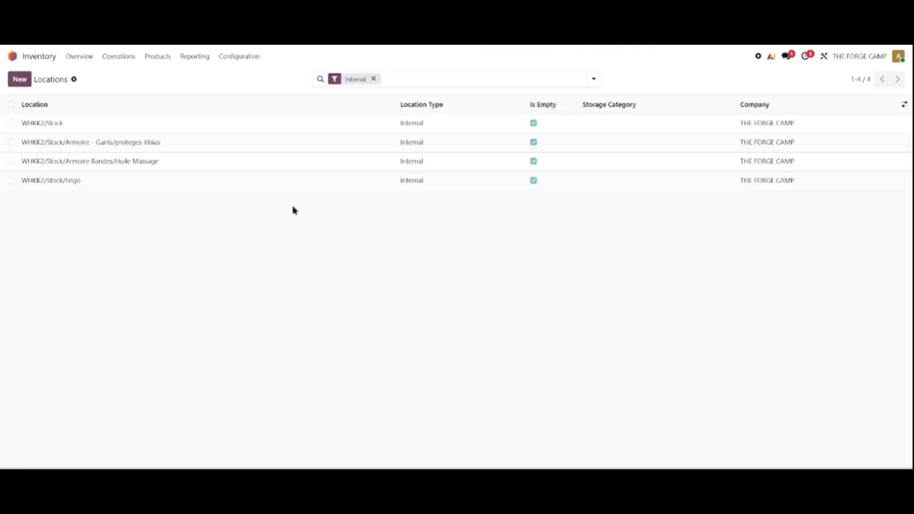
- Create a new package type named "Colis pour huiles de massage"
left_click(235, 56)
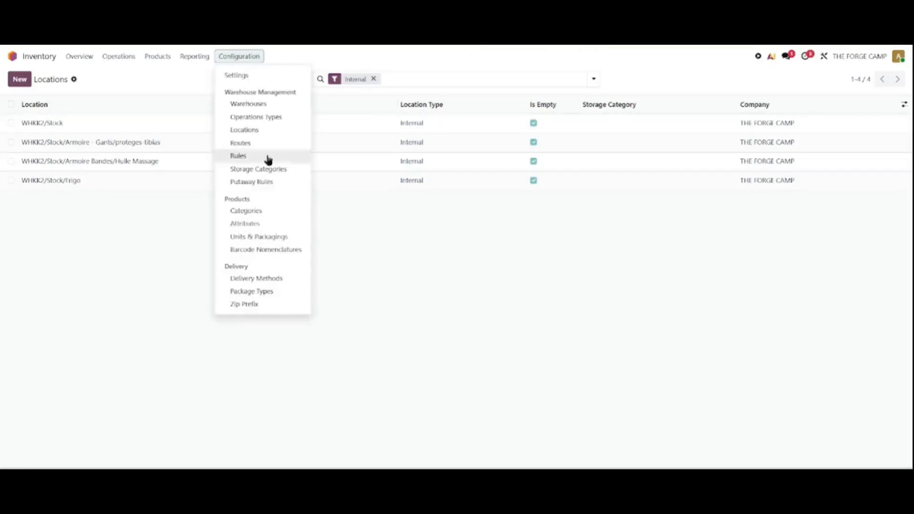
left_click(274, 293)
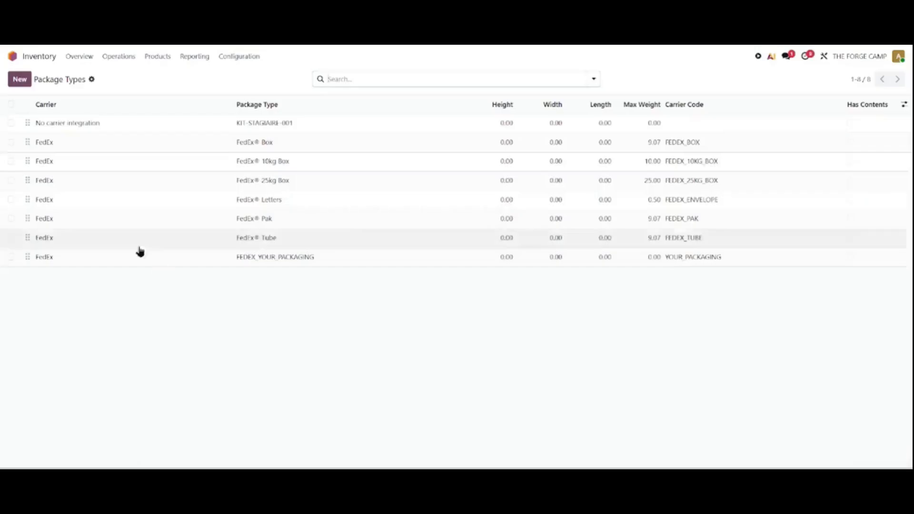
left_click(19, 79)
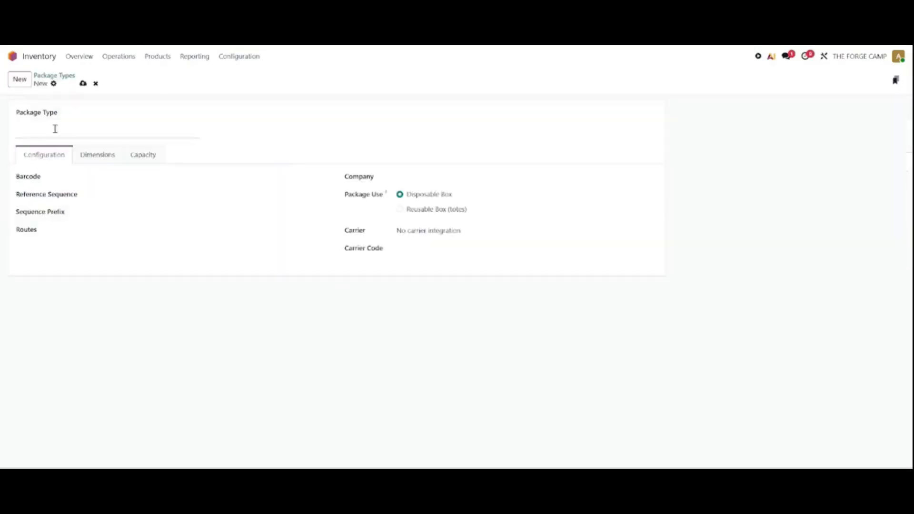
type("Boite d")
key("BackSpace")
type("pour huiles de massages")
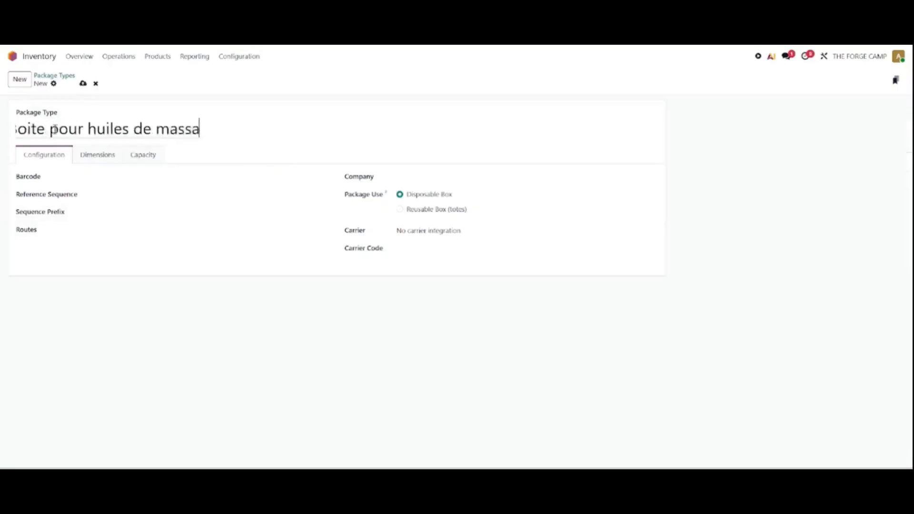
key("Home")
key("Delete")
key("Delete")
key("Delete")
key("Delete")
key("Delete")
type("Colis")
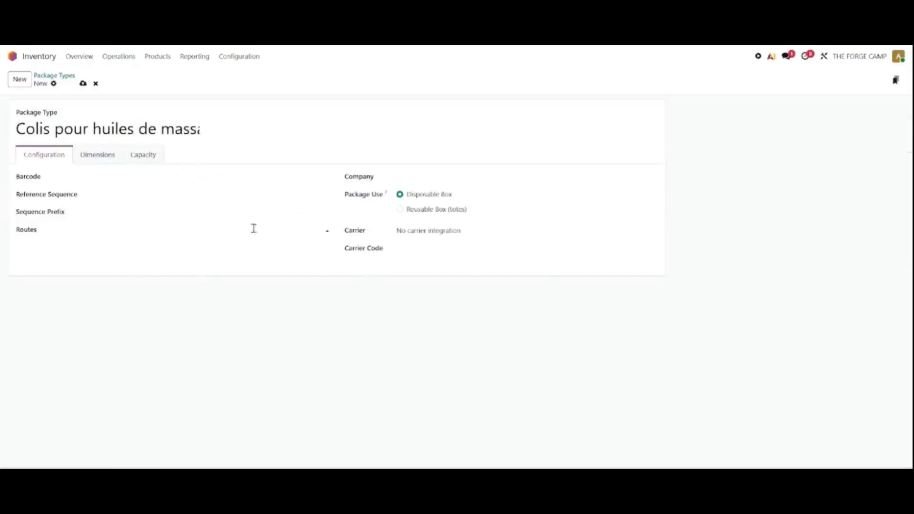
- Assign the massage oil package type to THE FORGE CAMP, enter a sequence prefix beginning with "Packm", and save it
left_click(98, 156)
left_click(148, 157)
left_click(53, 154)
left_click(442, 174)
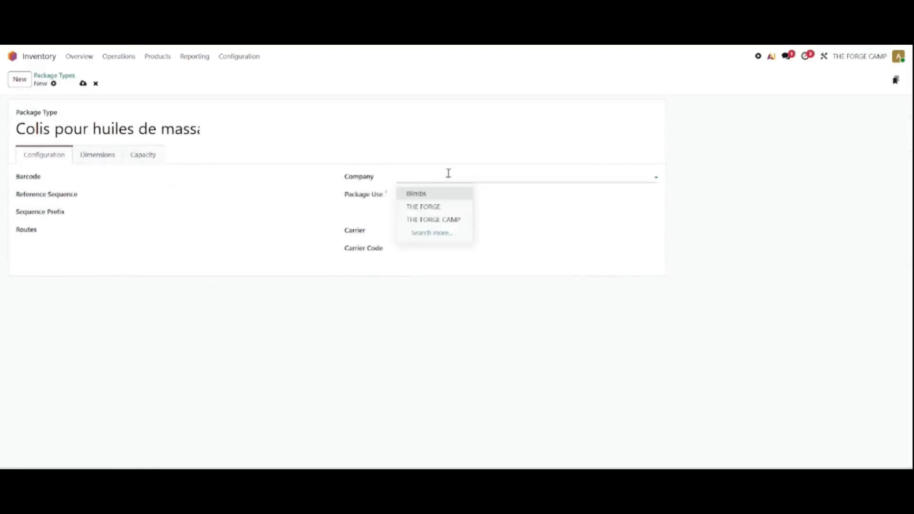
left_click(459, 220)
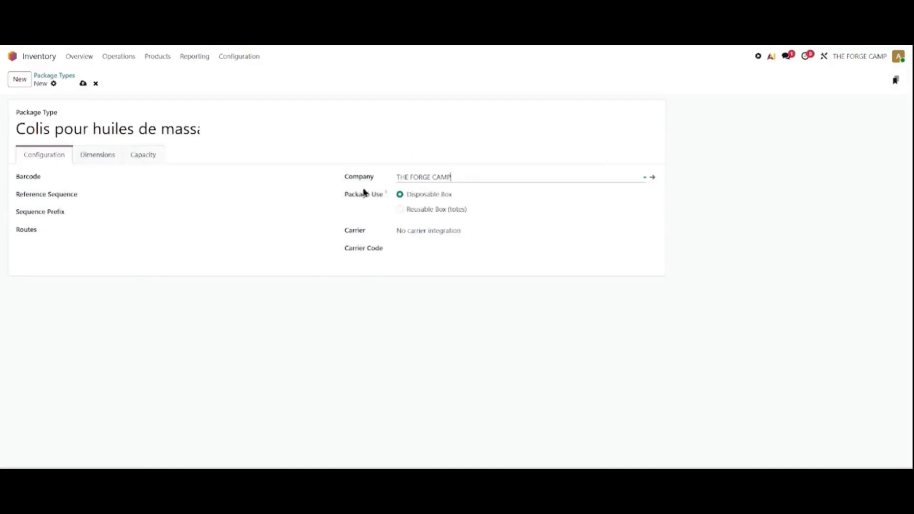
left_click(114, 216)
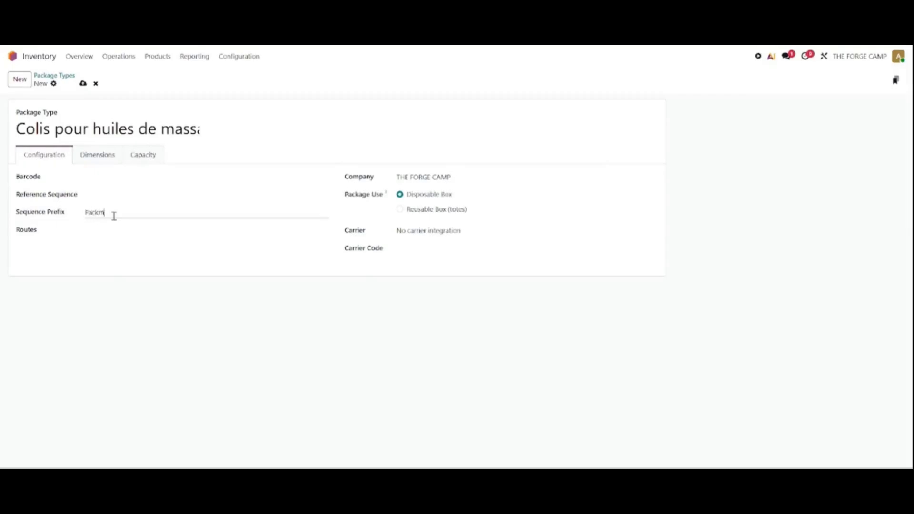
left_click(146, 157)
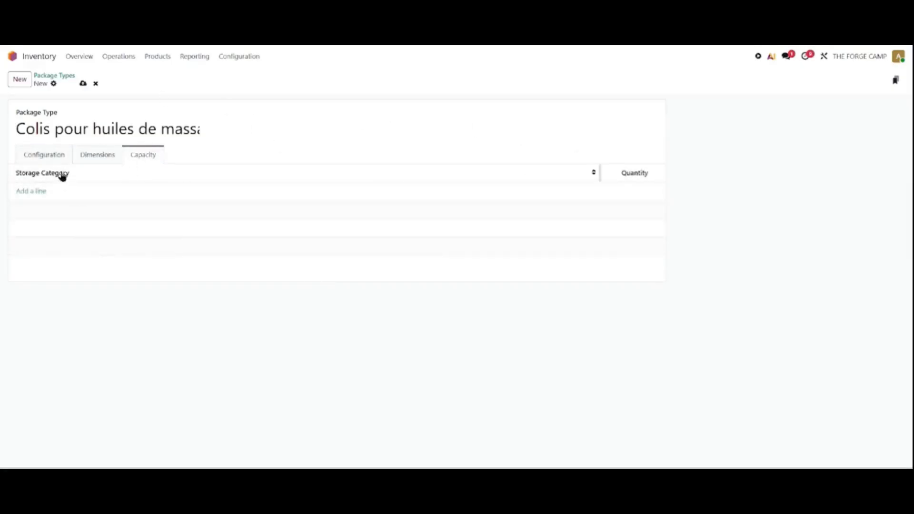
left_click(83, 85)
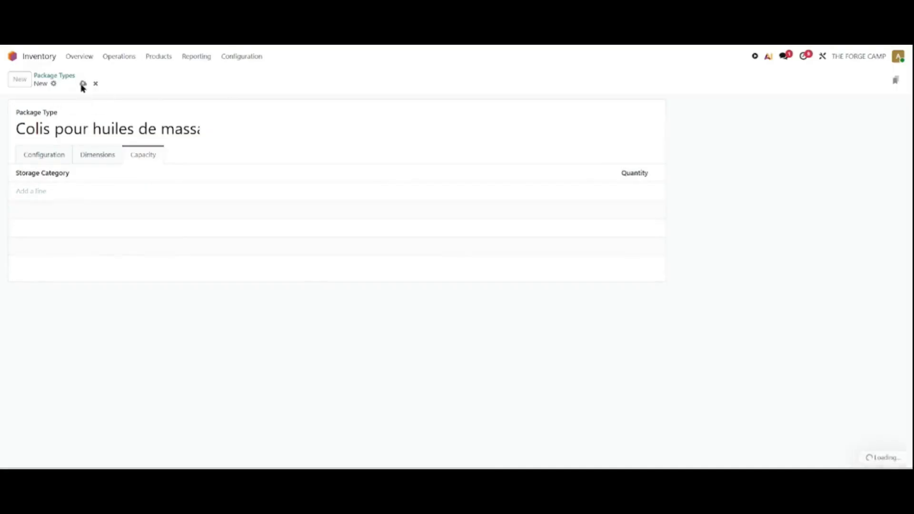
- Create another package type named "Colis pour les bandes de boxe"
left_click(20, 79)
type("Colis poru l")
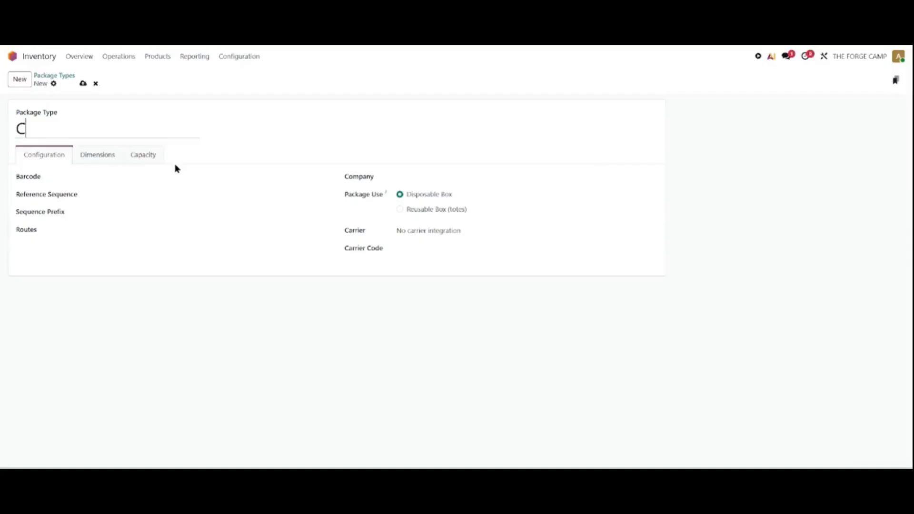
key("BackSpace")
key("BackSpace")
key("BackSpace")
type("ur les bandes de boxe")
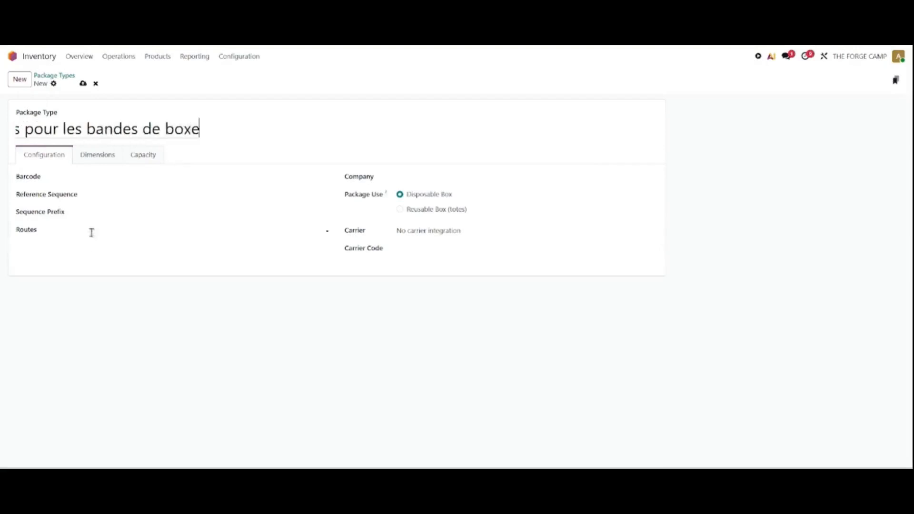
- Set the boxing wraps package type's sequence prefix to "packboxe" and its company to THE FORGE CAMP, and save it
left_click(110, 210)
left_click(422, 174)
left_click(448, 220)
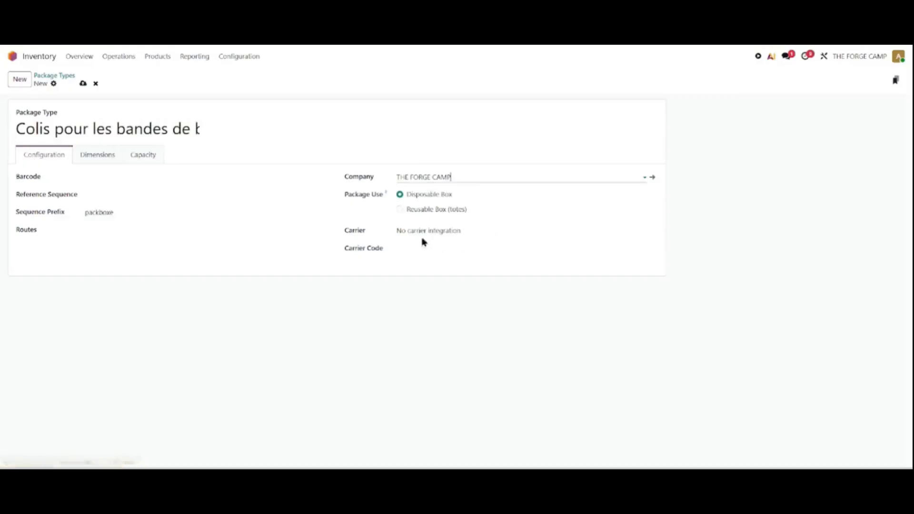
left_click(144, 155)
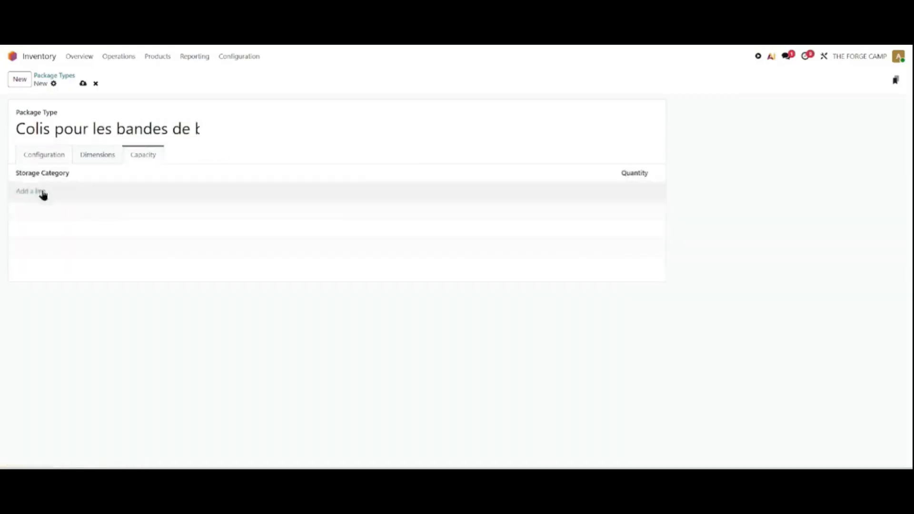
left_click(83, 86)
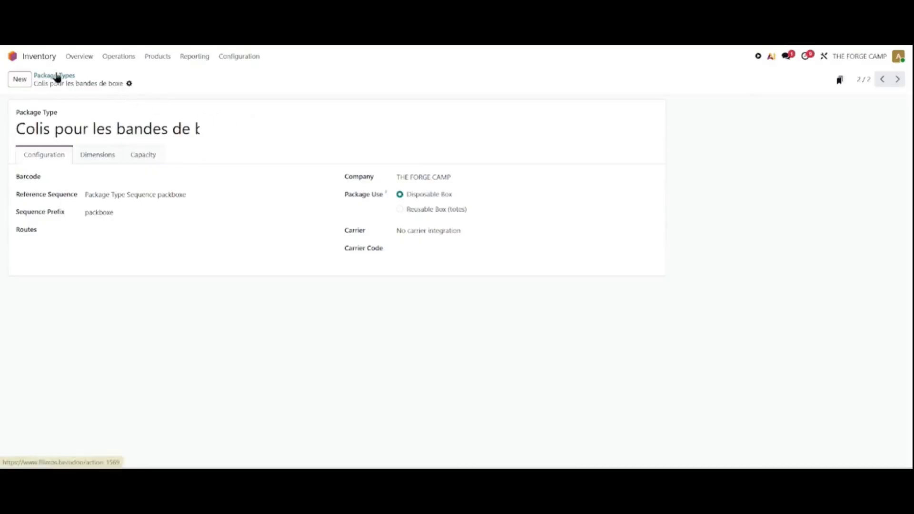
- Create a third package type named "Colis barre de protéine"
left_click(19, 79)
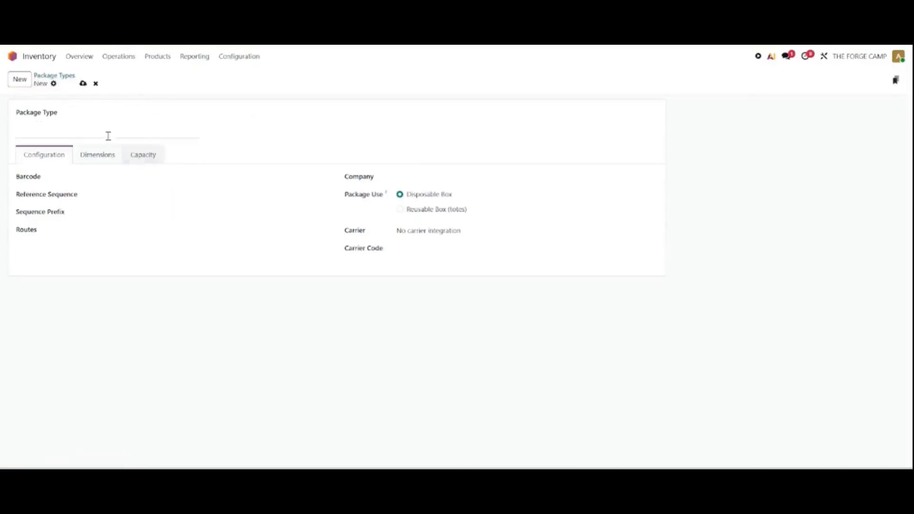
type("Colis barre de ")
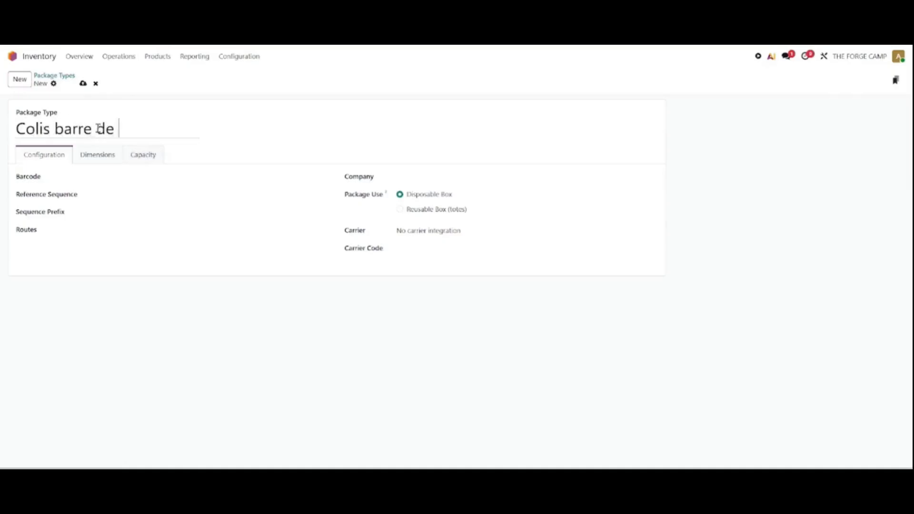
type("protéine")
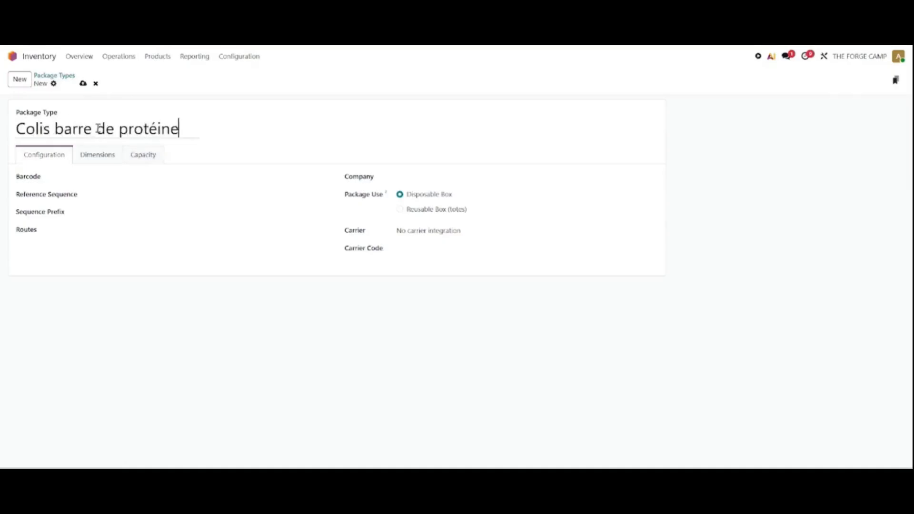
- Assign the protein bar package type to THE FORGE CAMP, enter its sequence prefix, save it and return to the package types list
left_click(407, 175)
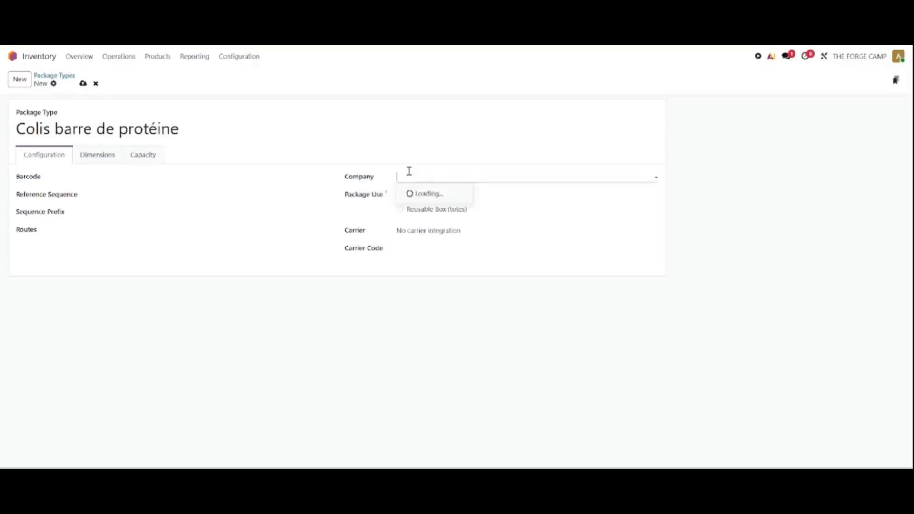
left_click(456, 220)
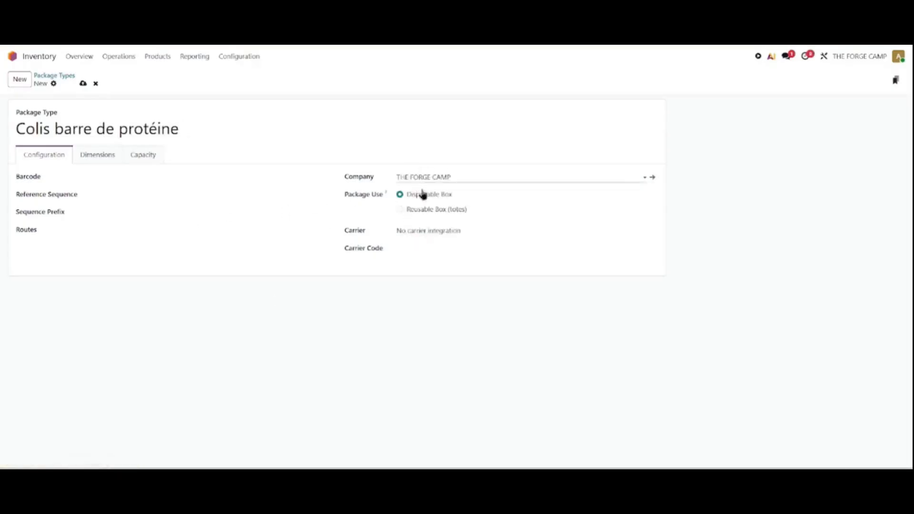
left_click(133, 215)
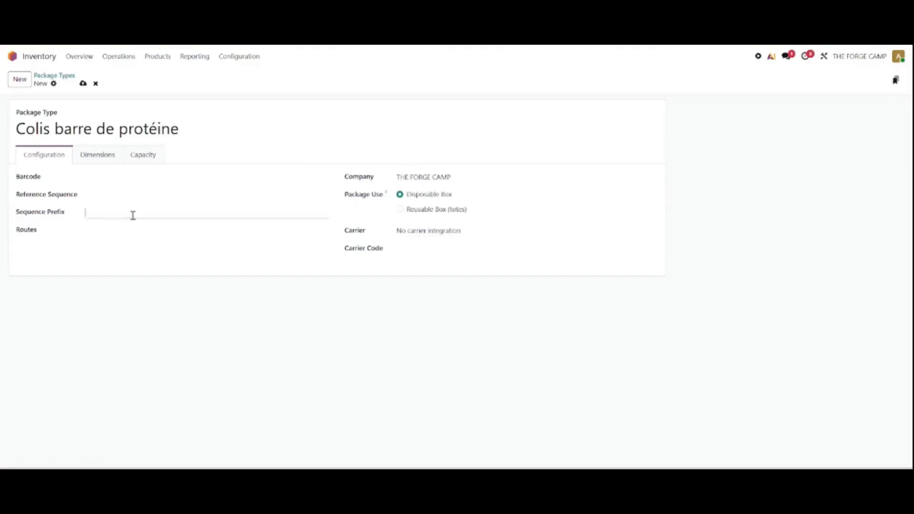
left_click(83, 83)
left_click(55, 75)
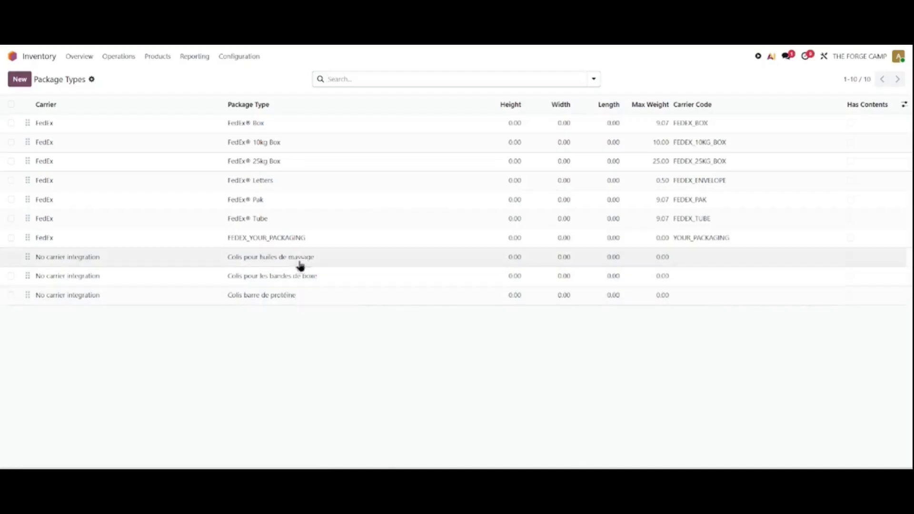
- Create a new storage category named "Armoire pour les gants de boxe" and save it
left_click(258, 60)
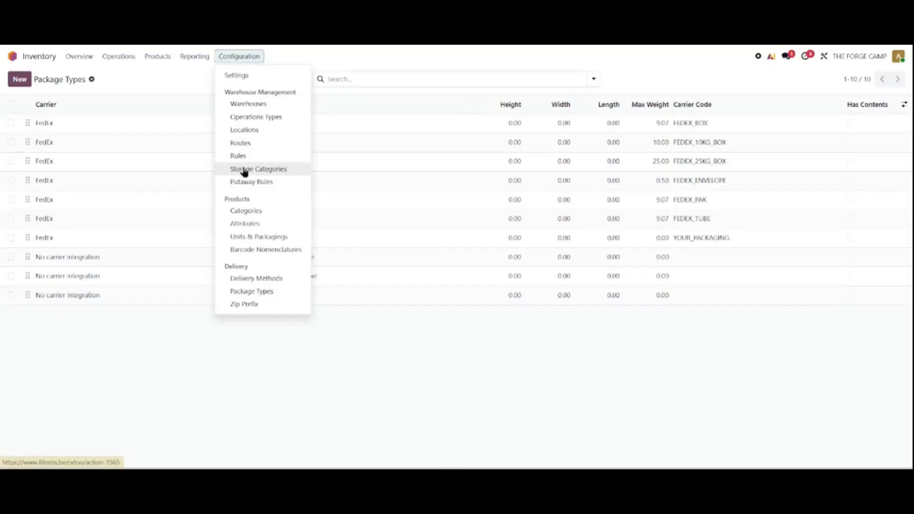
left_click(281, 172)
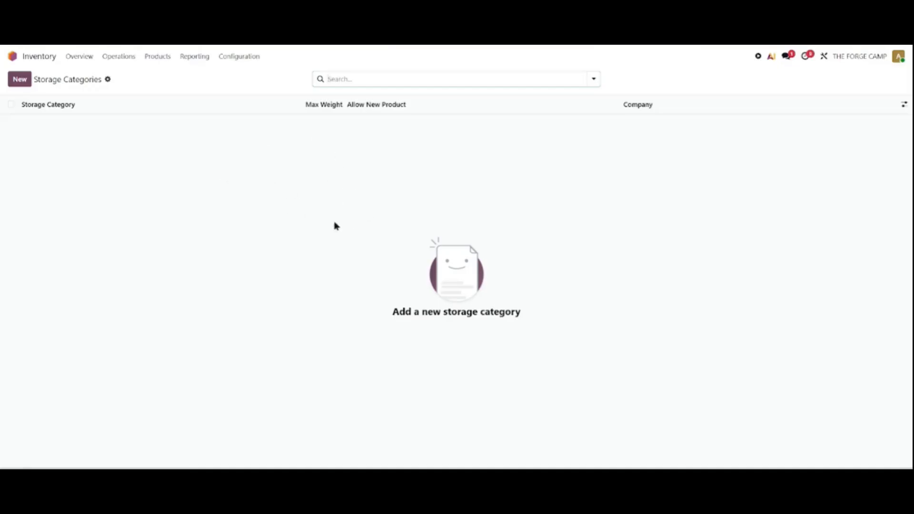
left_click(19, 79)
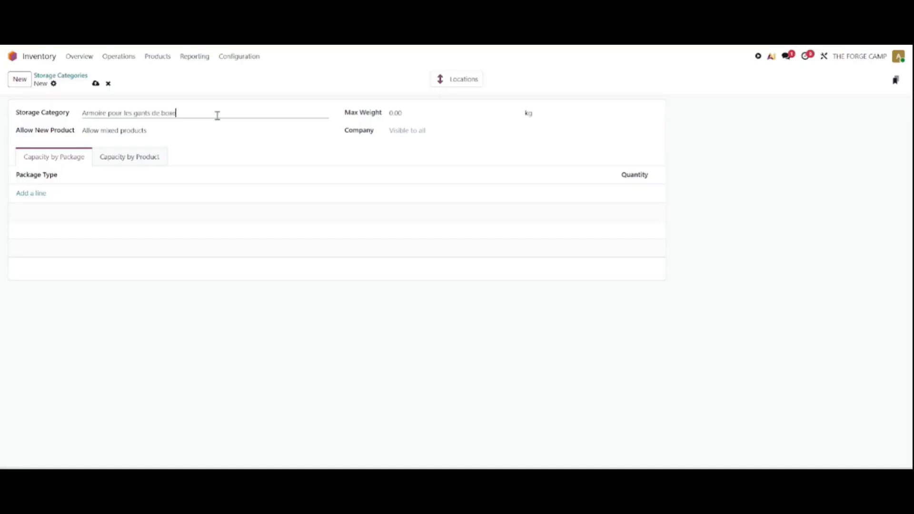
key("ctrl+s")
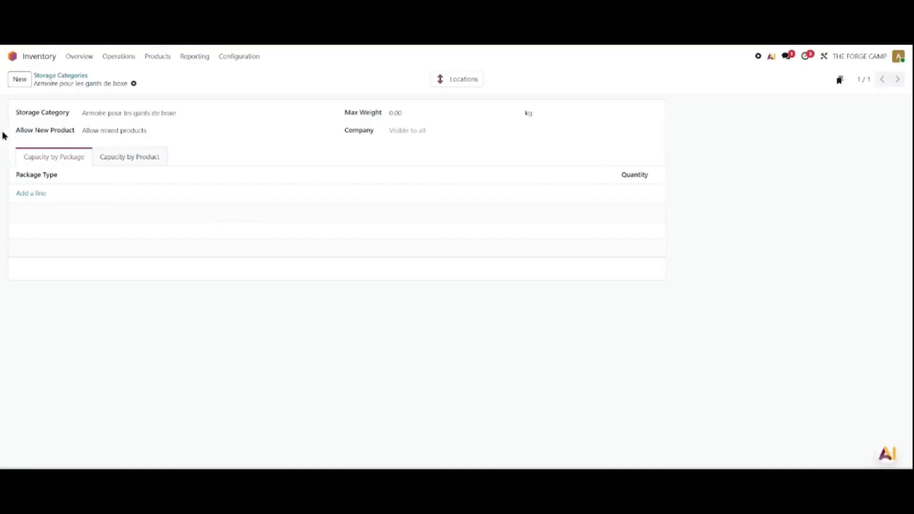
- Set the storage category's maximum weight to 50 kg and its company to THE FORGE CAMP, and check its capacity sections
left_click(156, 126)
type("50")
left_click(482, 132)
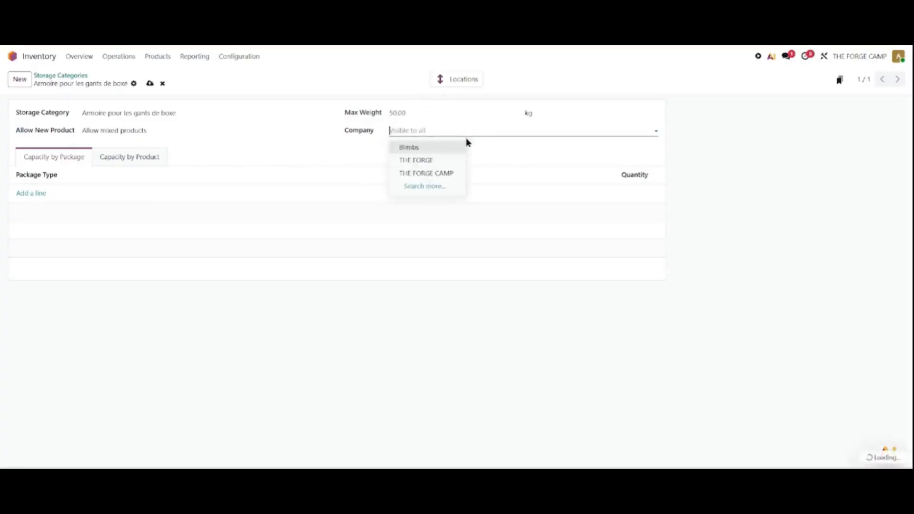
left_click(435, 174)
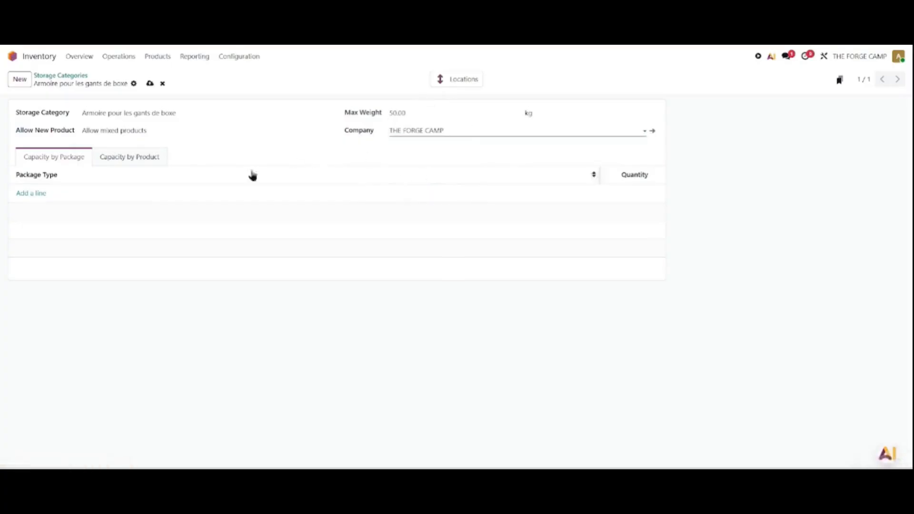
left_click(136, 161)
left_click(54, 160)
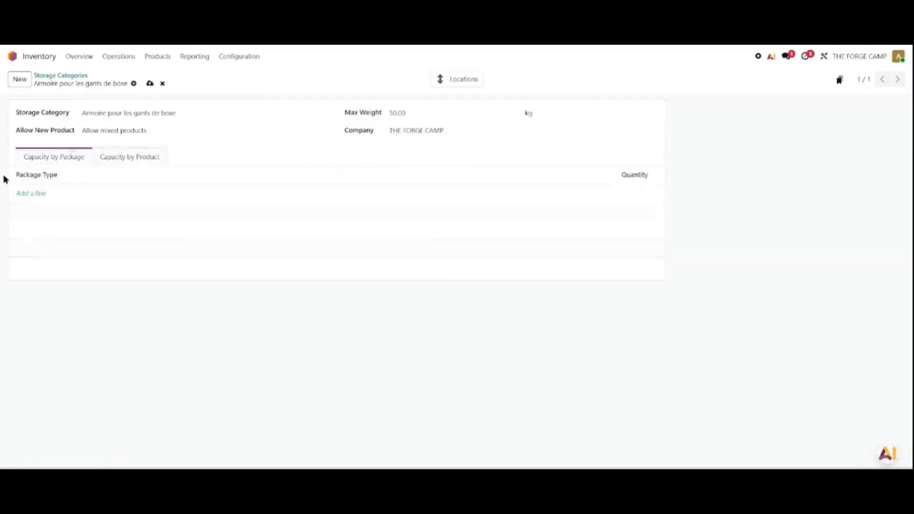
- Add a product capacity of 50 units for "Paire de Gants de boxe personnalisés (10oz, Noir)", save it, and check the package capacities
left_click(140, 163)
left_click(28, 197)
left_click(141, 187)
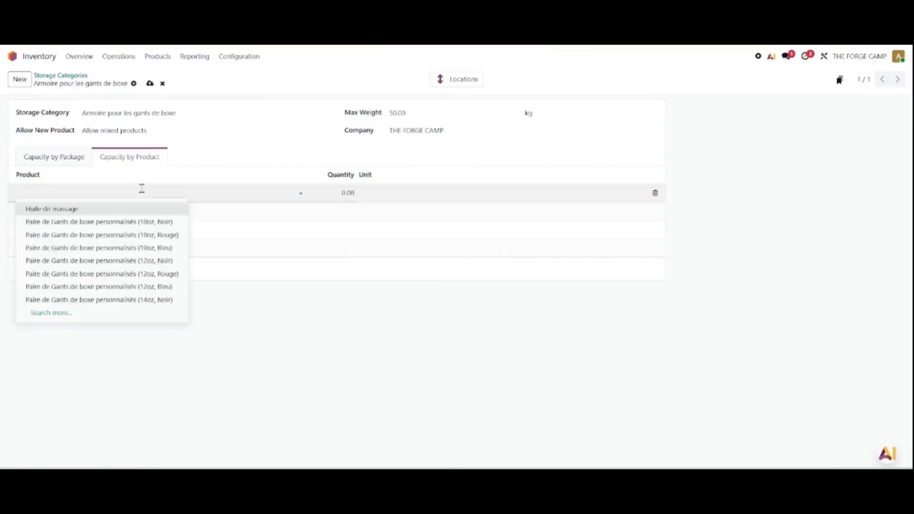
left_click(66, 228)
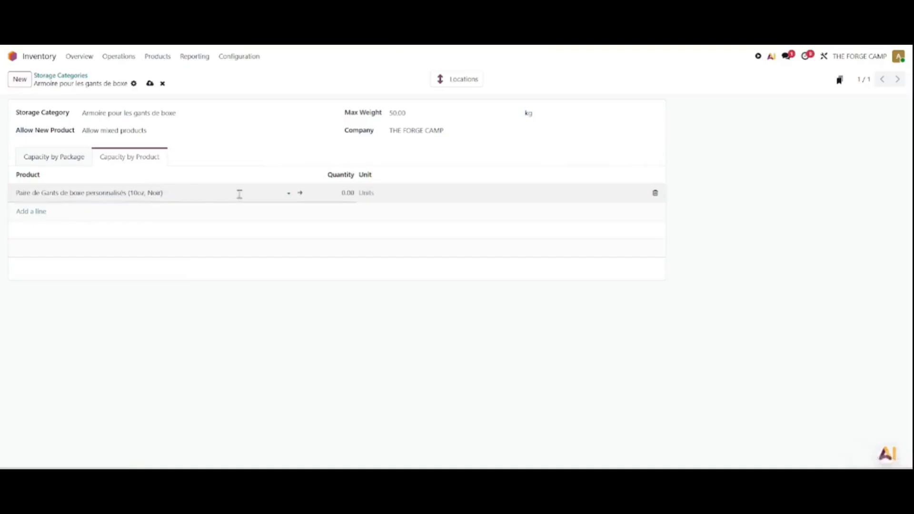
left_click(347, 193)
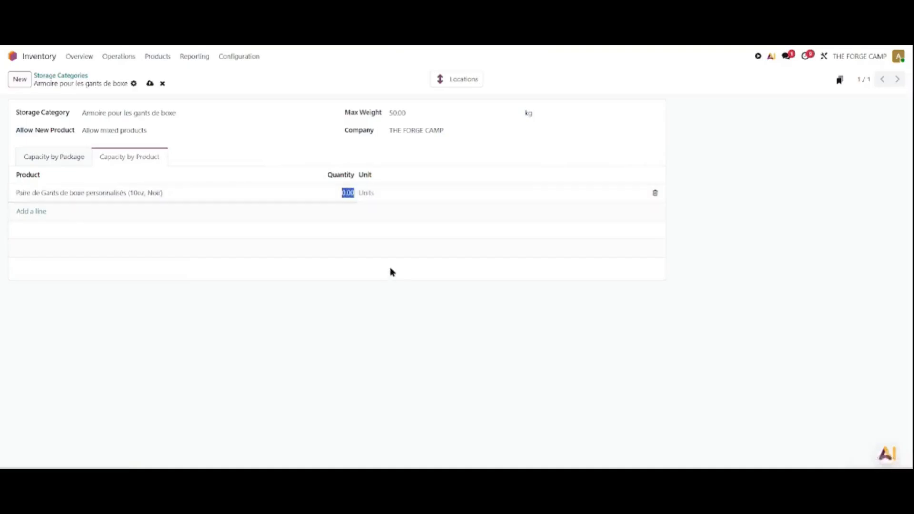
type("1")
left_click(709, 237)
left_click(478, 187)
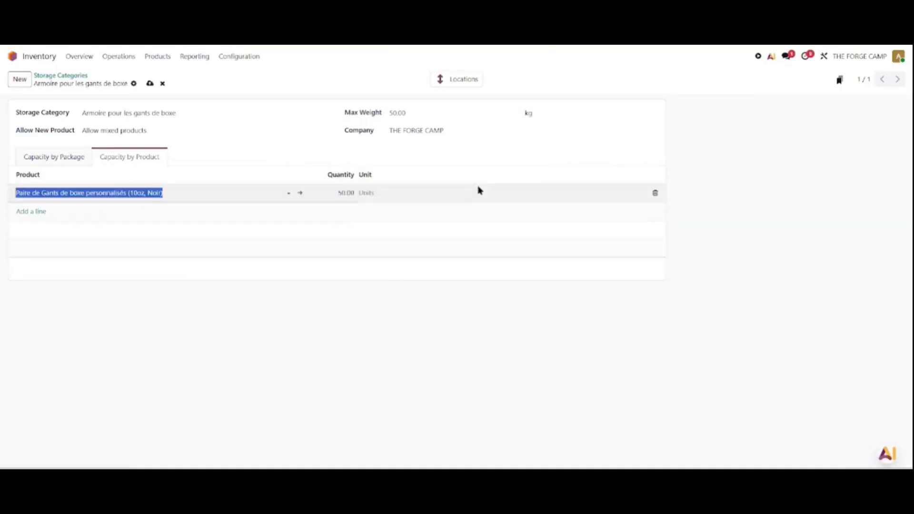
left_click(831, 187)
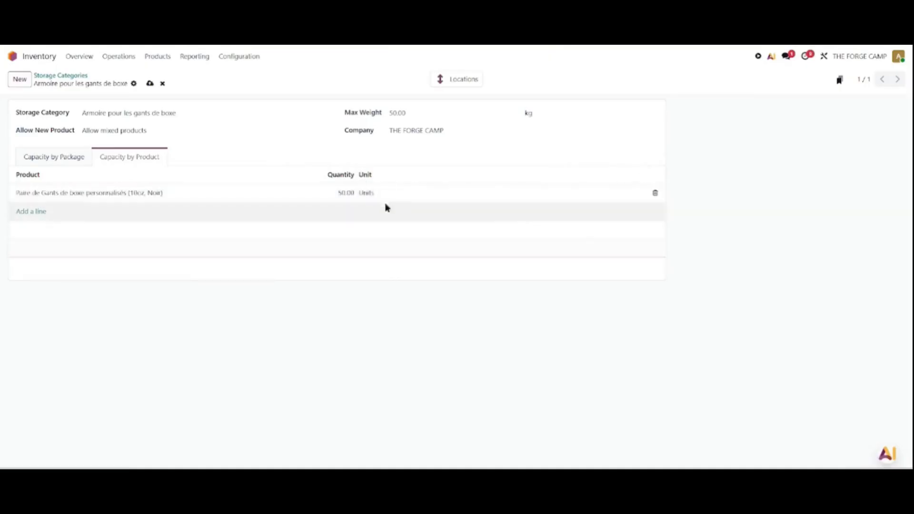
left_click(148, 84)
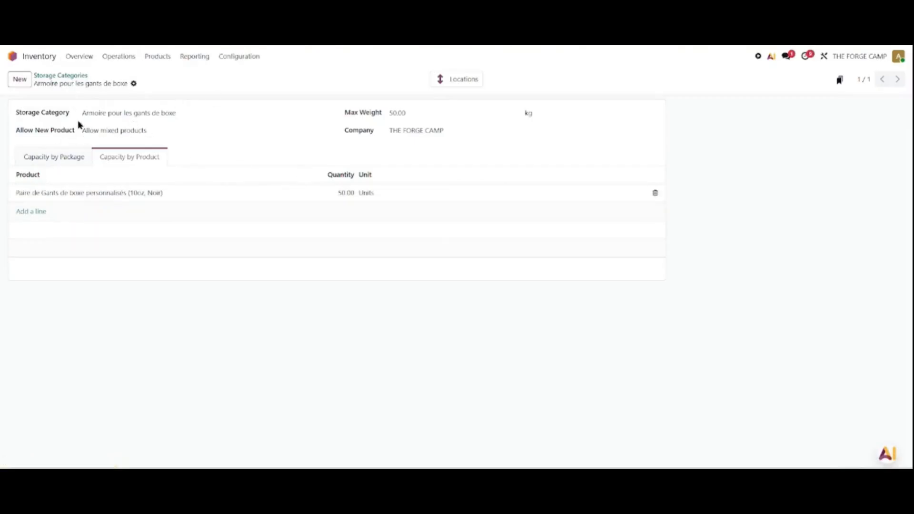
left_click(61, 156)
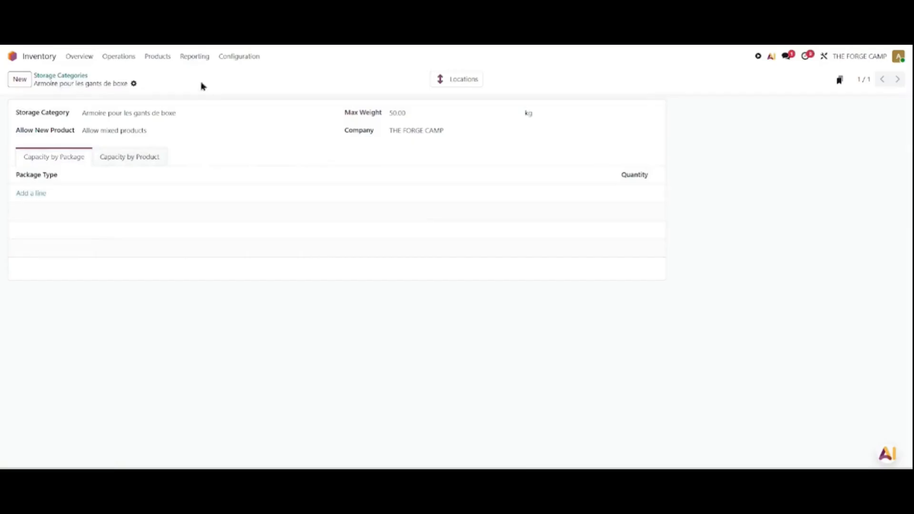
- Start a new storage category named "Armoire Huiles de massage et les bandess de boxe" with a maximum weight of 20 kg
left_click(23, 84)
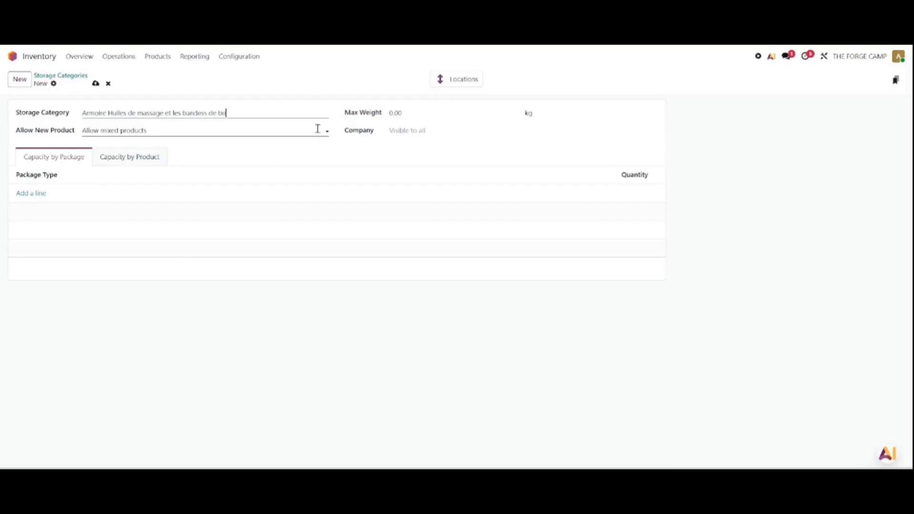
left_click(428, 115)
type("20")
left_click(836, 209)
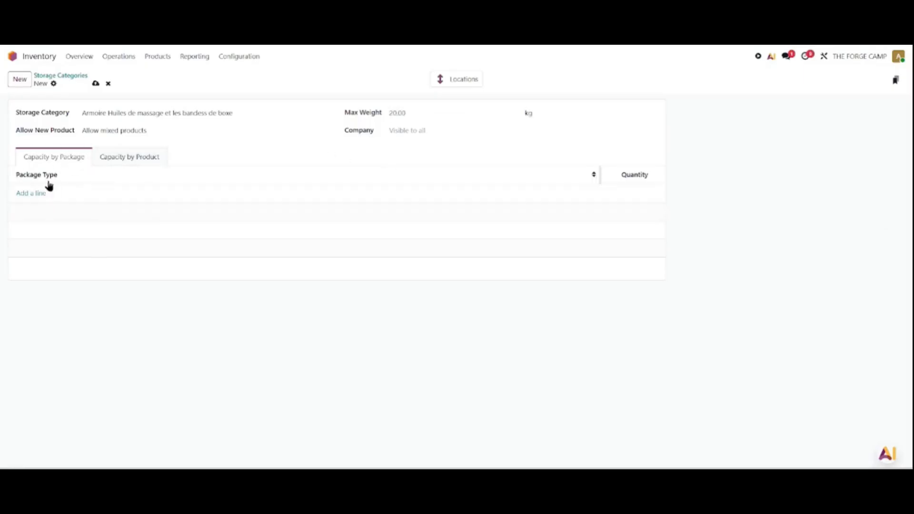
left_click(33, 193)
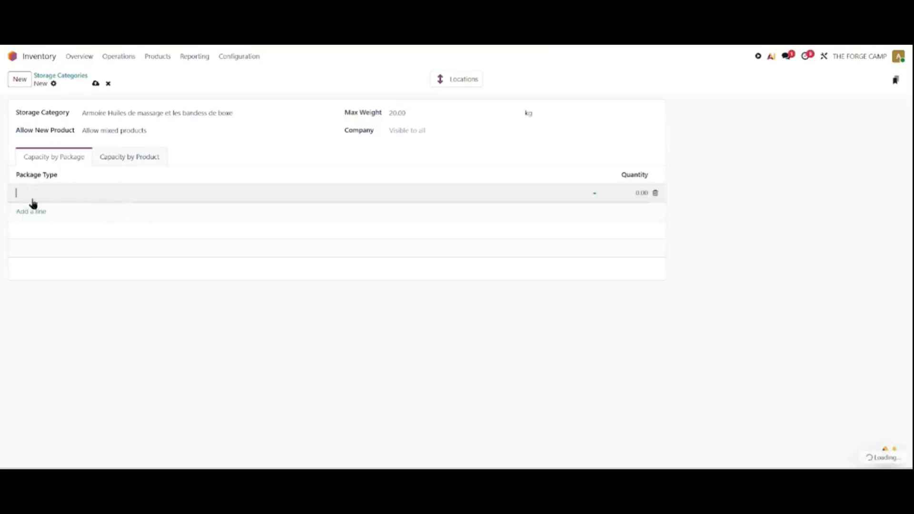
left_click(74, 296)
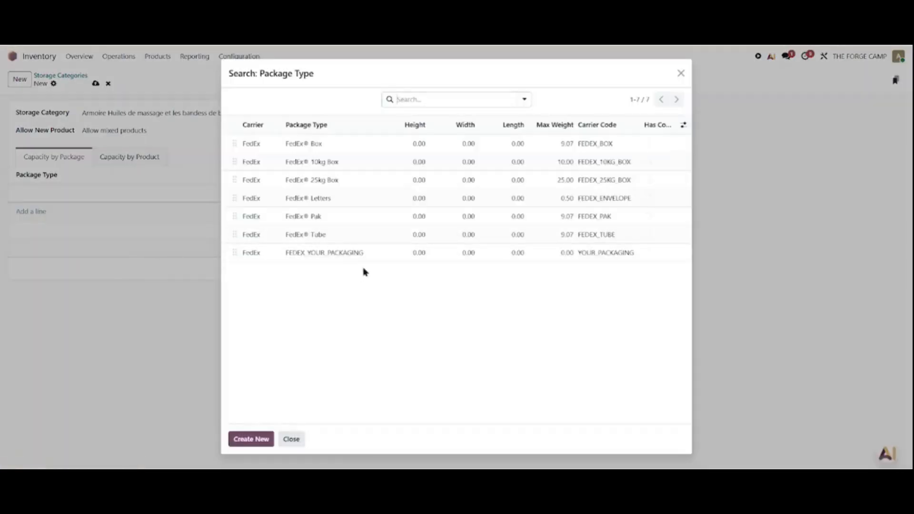
left_click(681, 73)
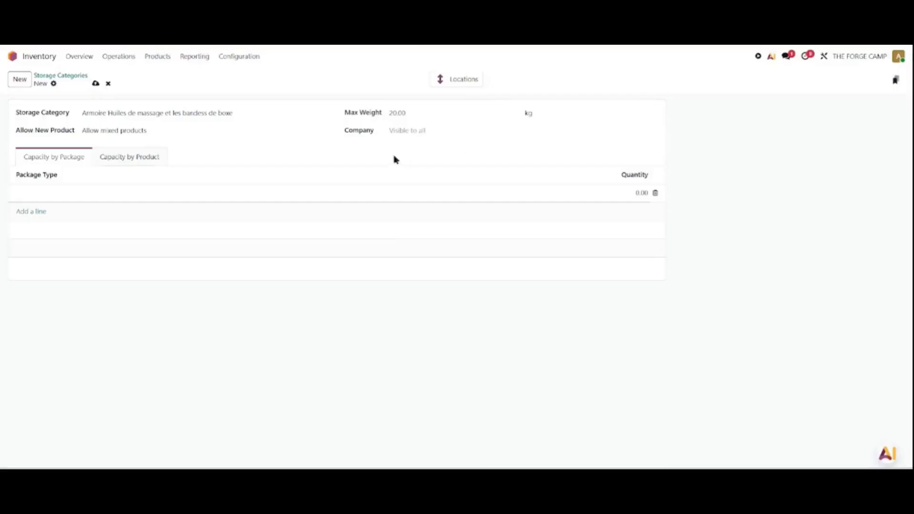
- Set the category's company to THE FORGE CAMP and add a package capacity of 6 for "Colis pour huiles de massage"
left_click(424, 129)
left_click(437, 173)
left_click(32, 193)
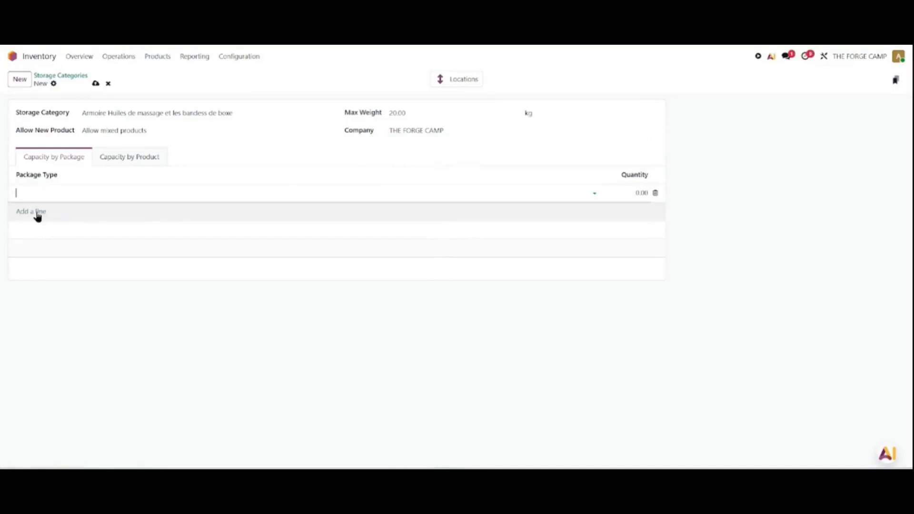
left_click(28, 211)
left_click(126, 188)
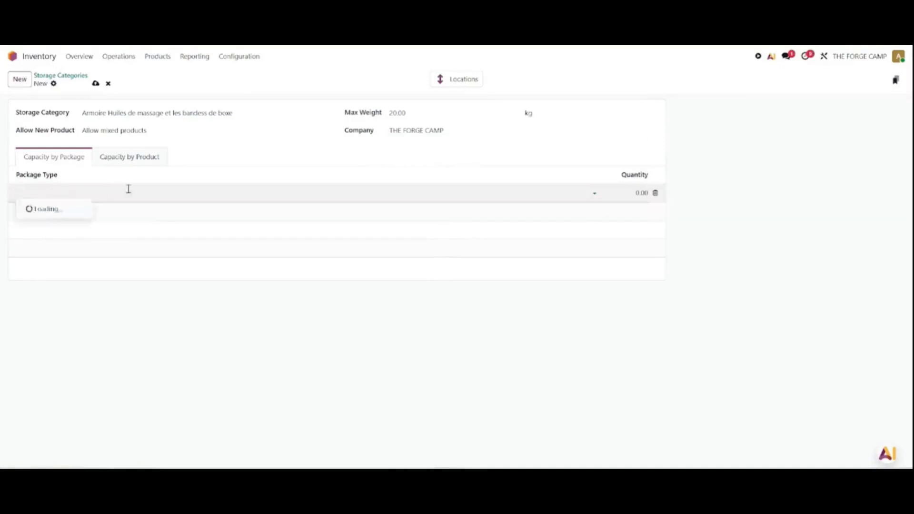
left_click(53, 314)
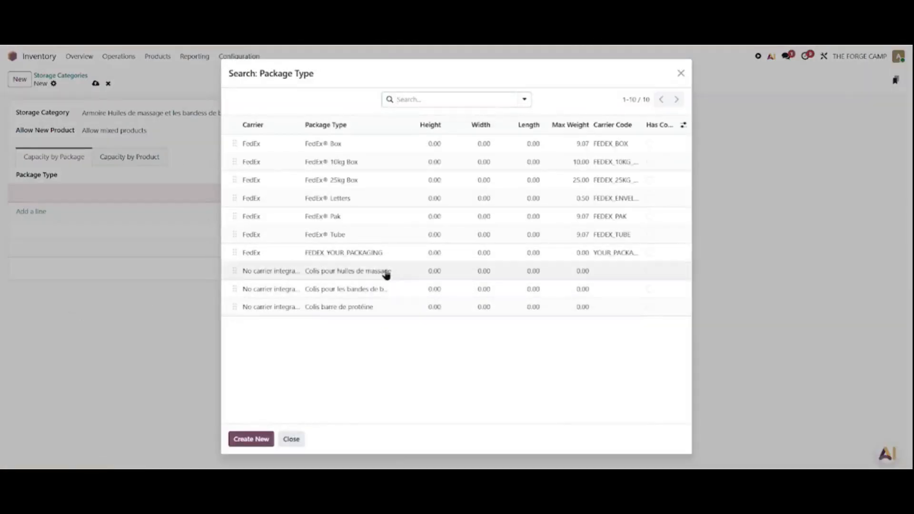
left_click(344, 274)
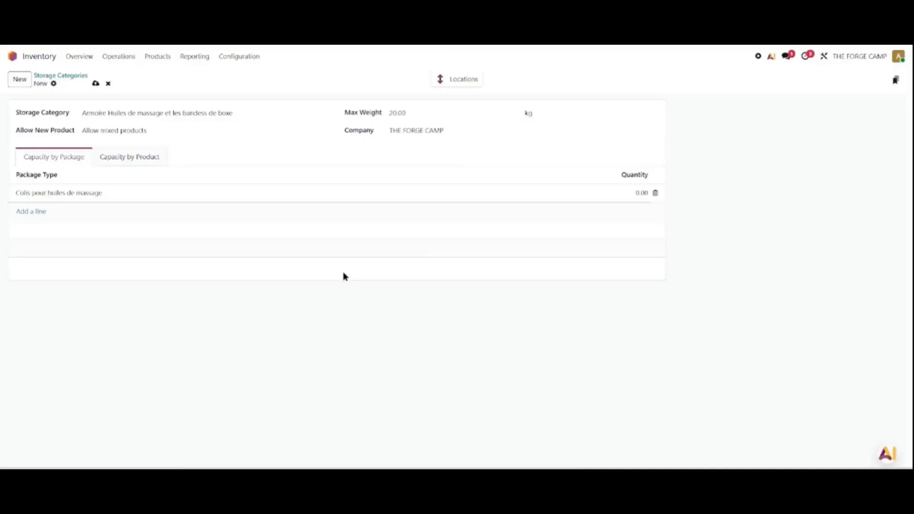
left_click(641, 193)
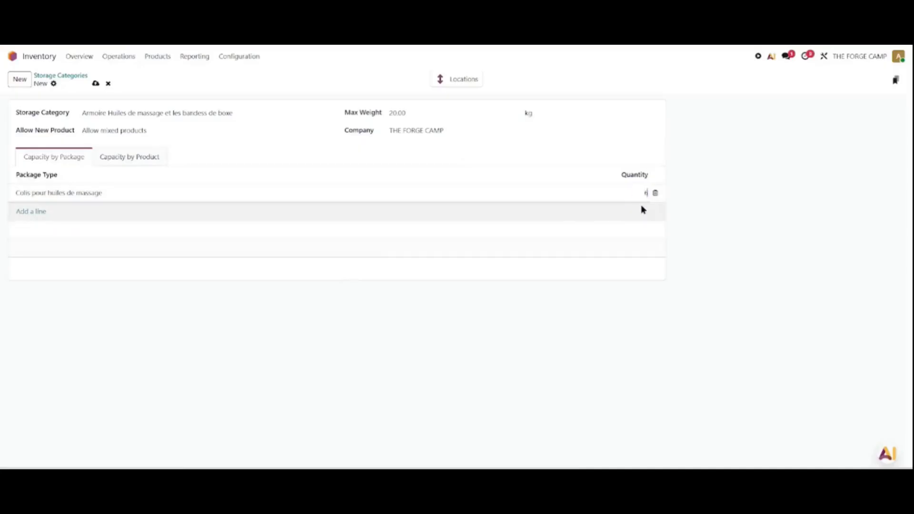
left_click(465, 309)
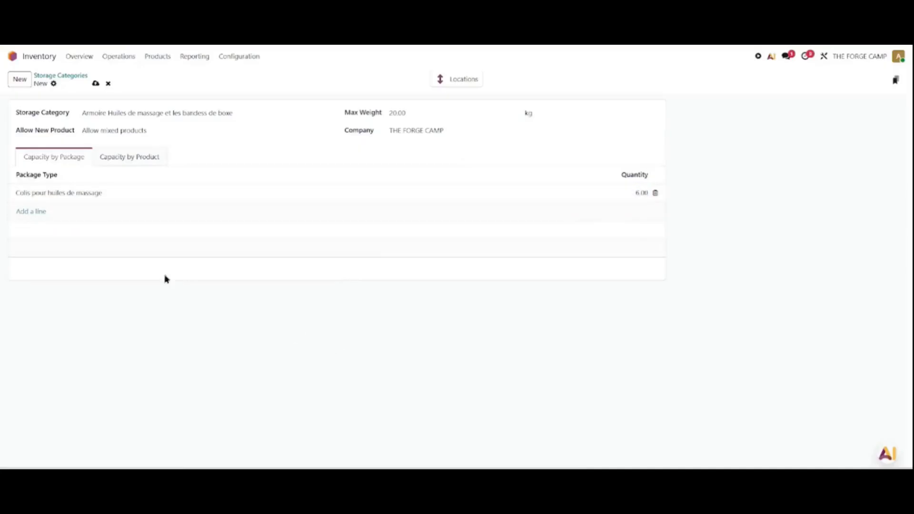
- Add a package capacity of 20 for "Colis pour les bandes de boxe" and save the storage category
left_click(23, 212)
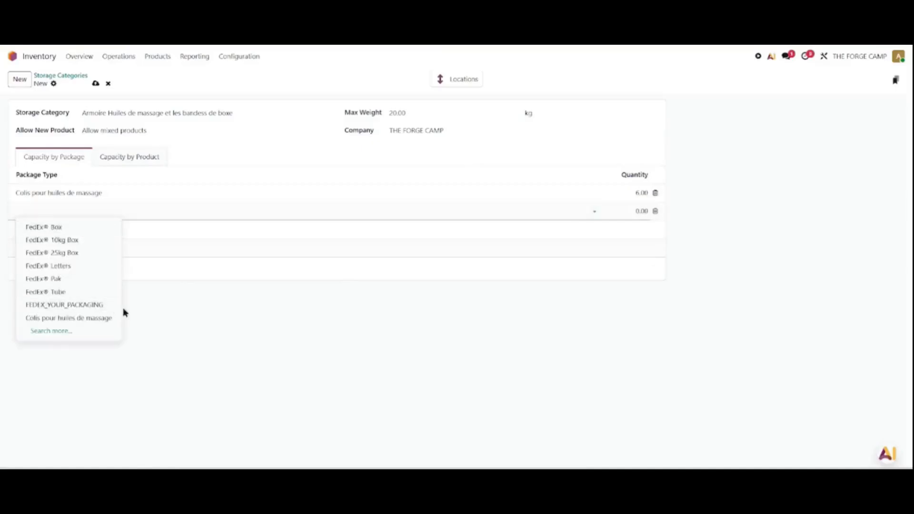
left_click(56, 329)
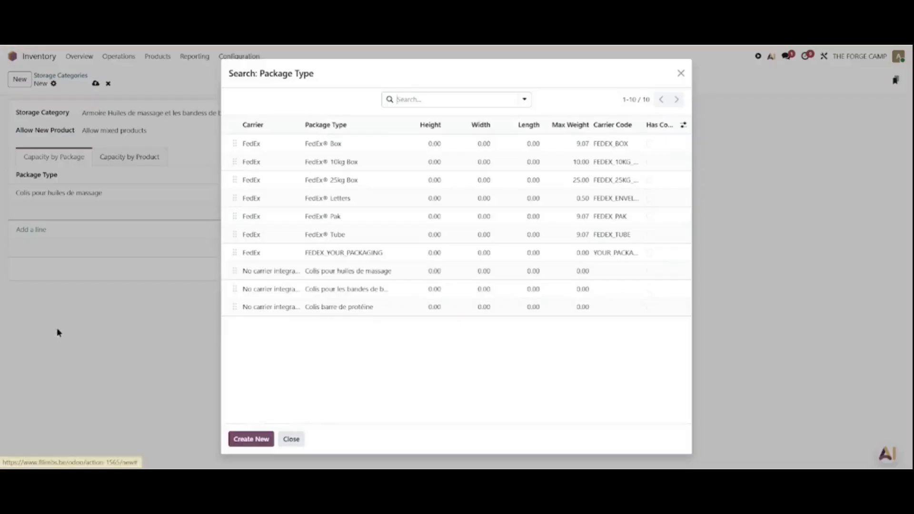
left_click(396, 289)
left_click(638, 210)
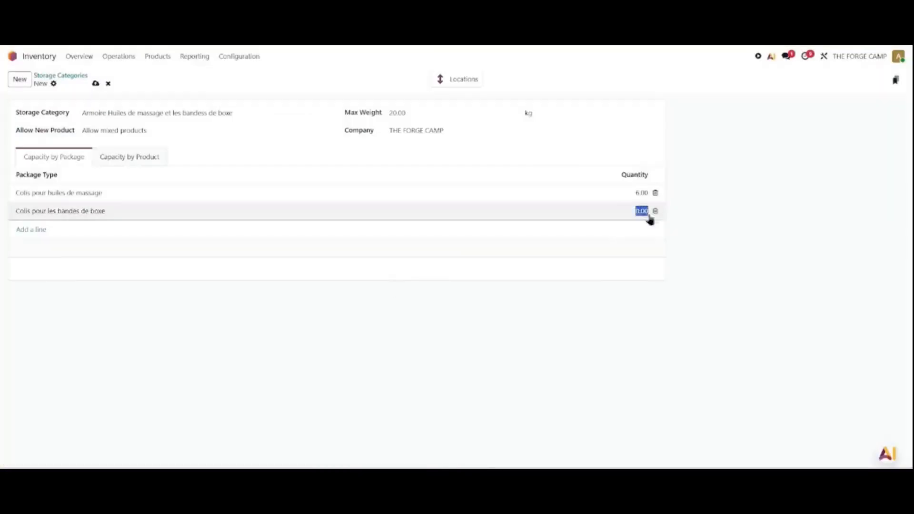
type("20")
left_click(707, 251)
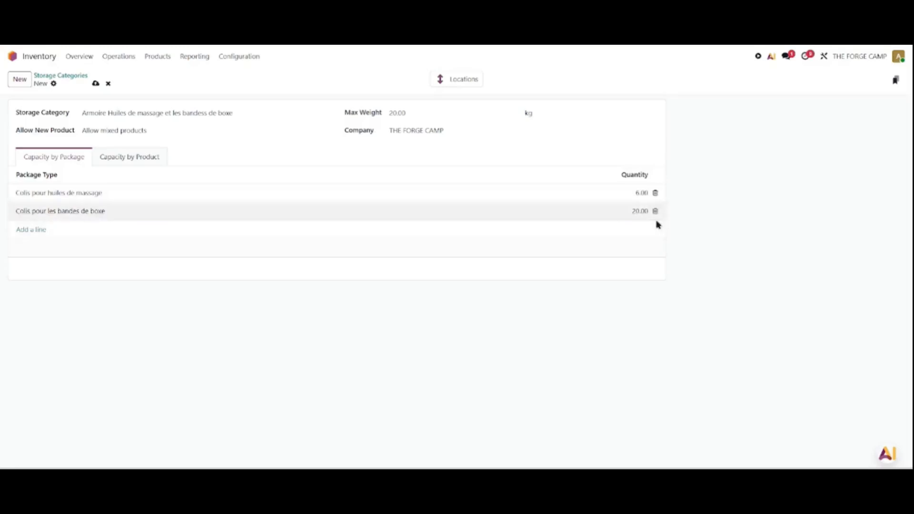
left_click(95, 84)
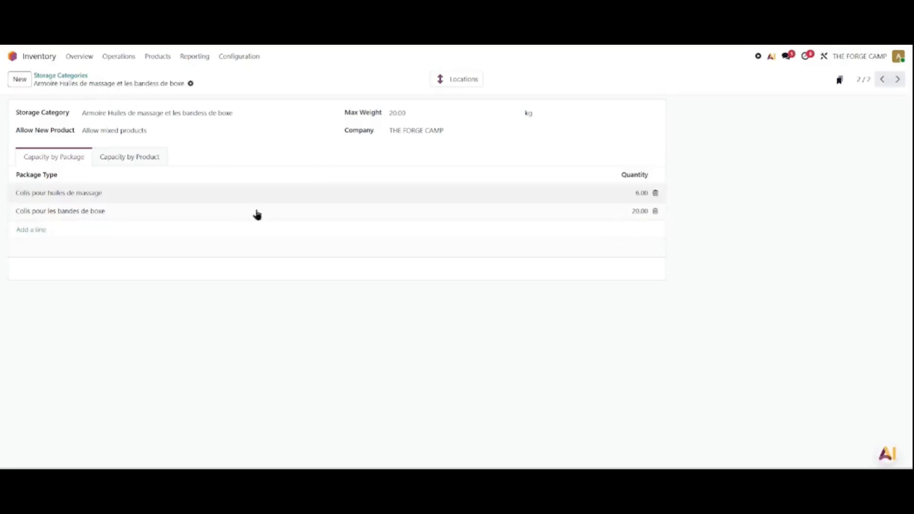
- Start a storage category named "Frigo pour les barres de protéine" with a maximum weight of 10 kg and company THE FORGE CAMP
left_click(22, 81)
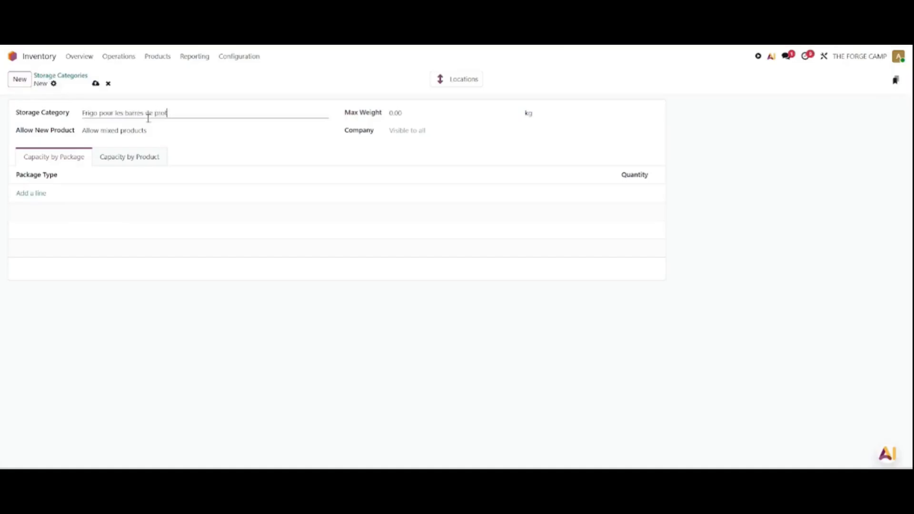
left_click(434, 117)
type("10")
left_click(746, 199)
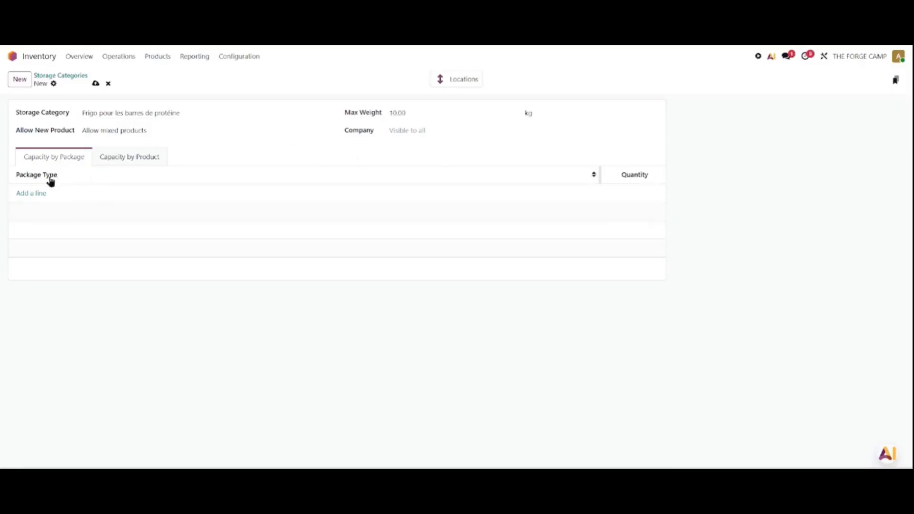
left_click(29, 193)
left_click(89, 195)
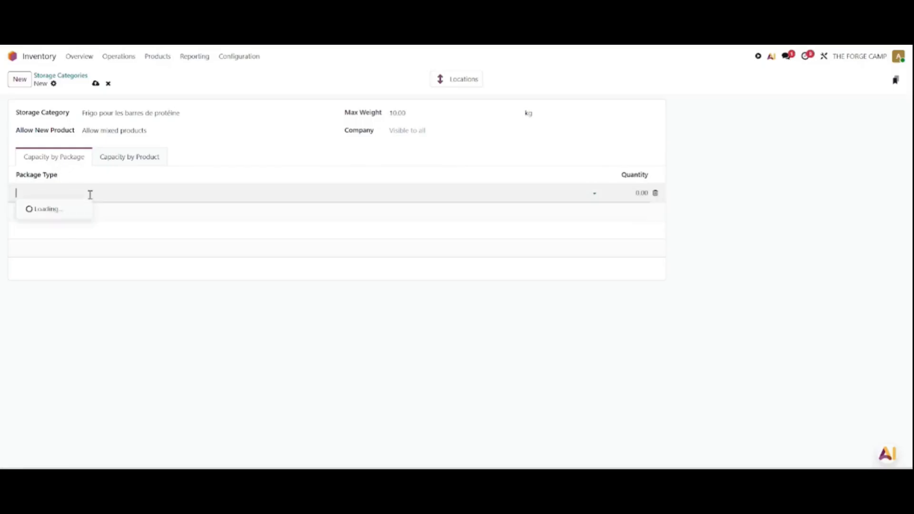
left_click(451, 131)
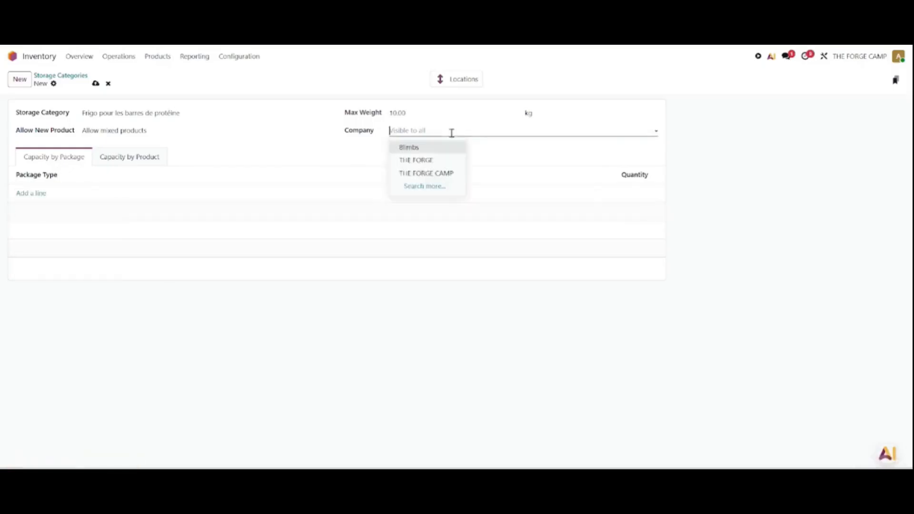
left_click(438, 174)
- Add a package capacity of 10 for "Colis barre de protéine", save the category and return to the storage categories list
left_click(31, 193)
left_click(166, 190)
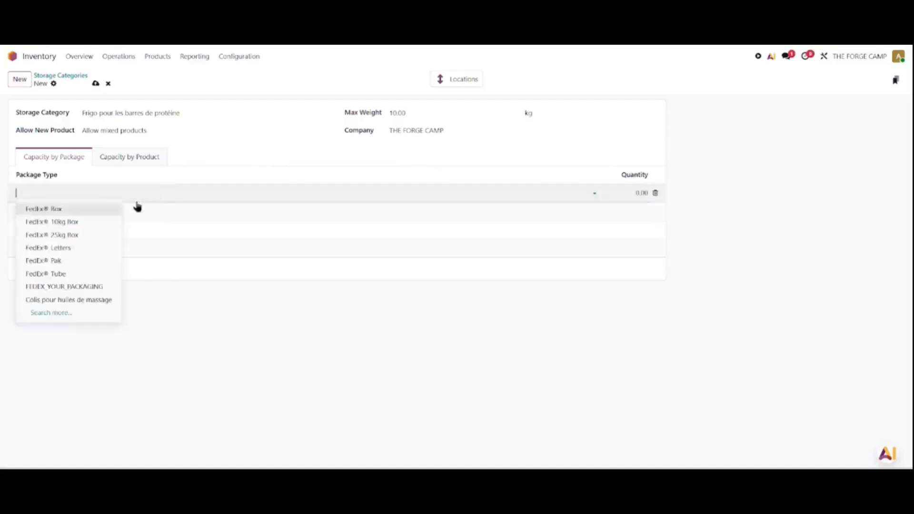
left_click(65, 309)
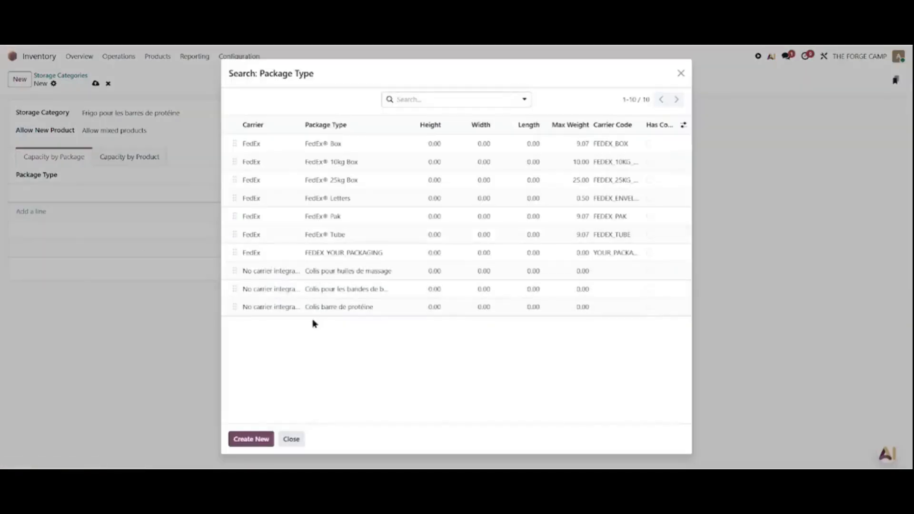
left_click(370, 308)
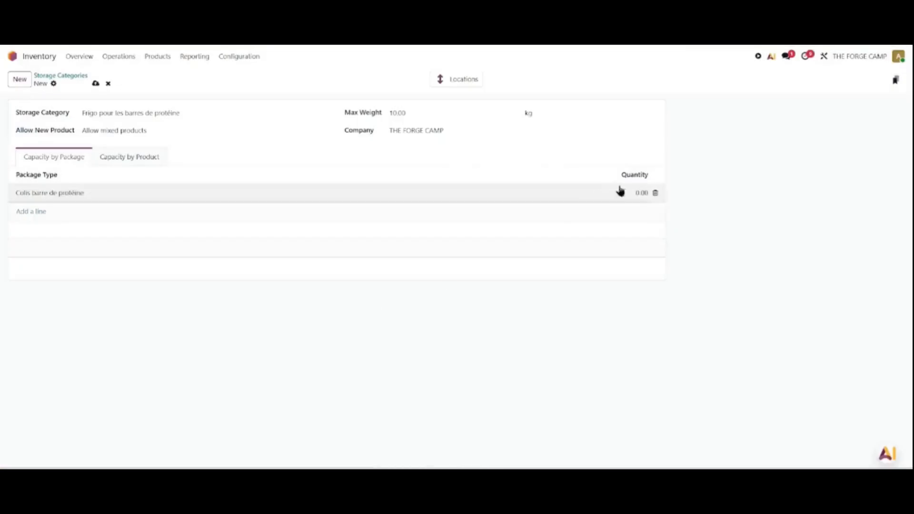
left_click(635, 193)
type("1")
left_click(796, 248)
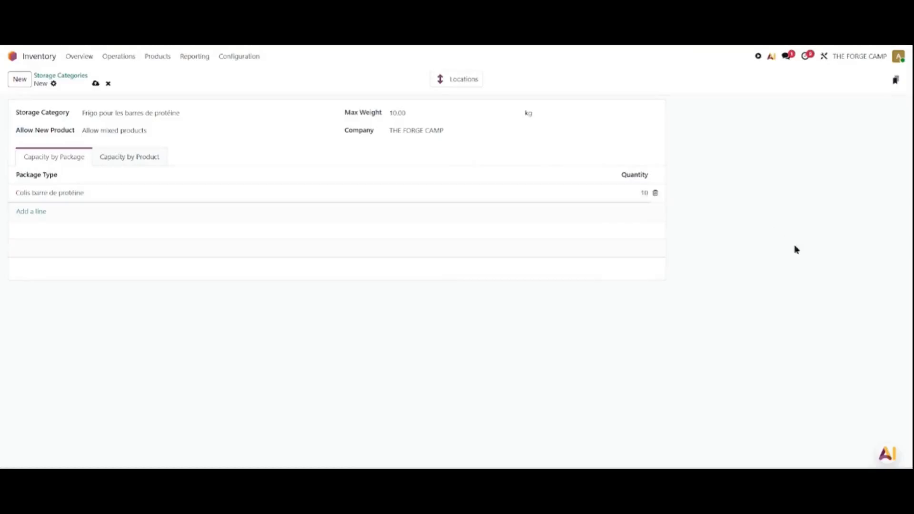
left_click(95, 84)
left_click(70, 76)
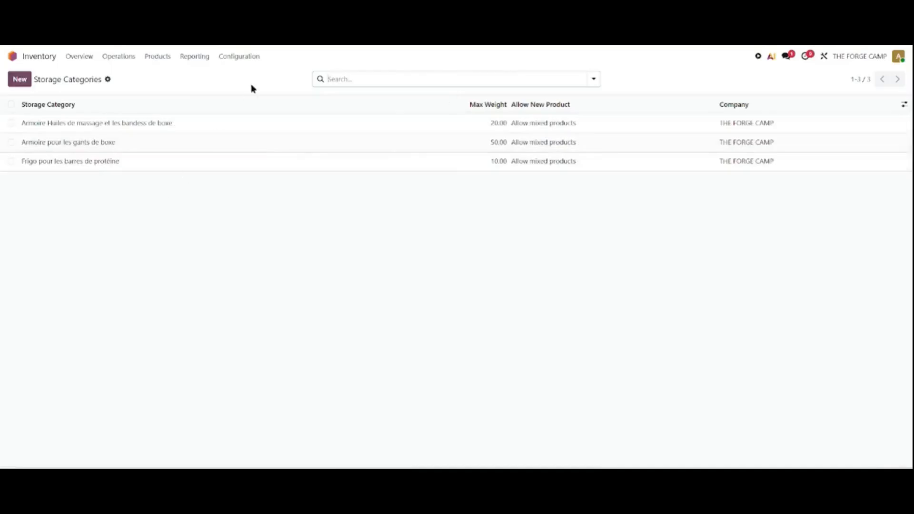
- Assign the storage category "Armoire pour les gants de boxe" to the location Armoire - Gants/proteges-tibias, save it and return to the locations list
left_click(249, 60)
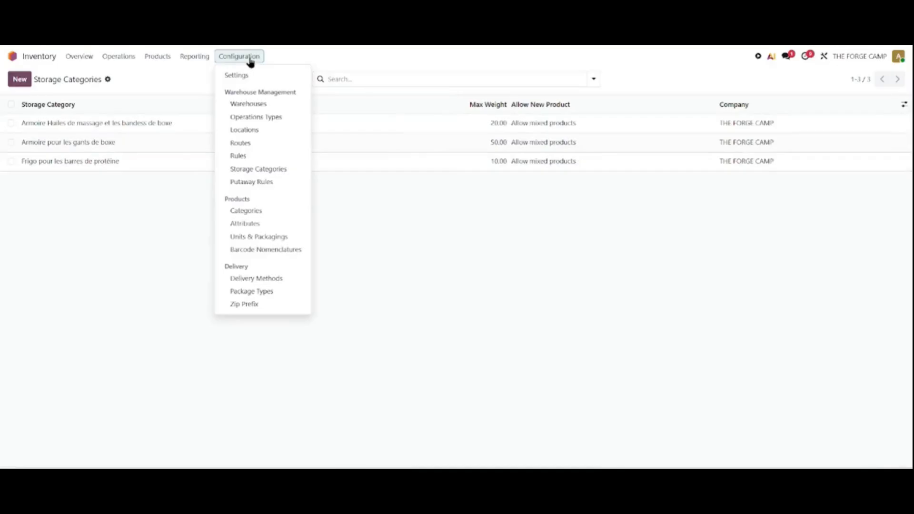
left_click(259, 133)
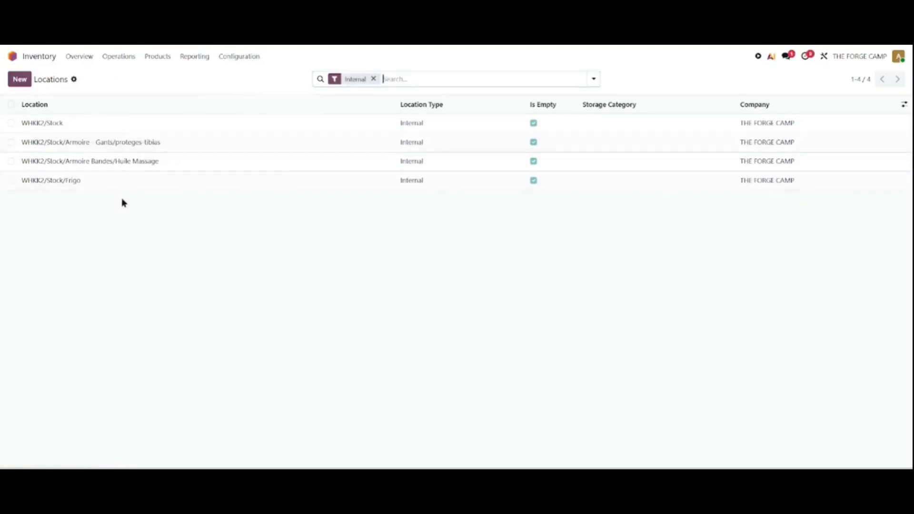
left_click(135, 148)
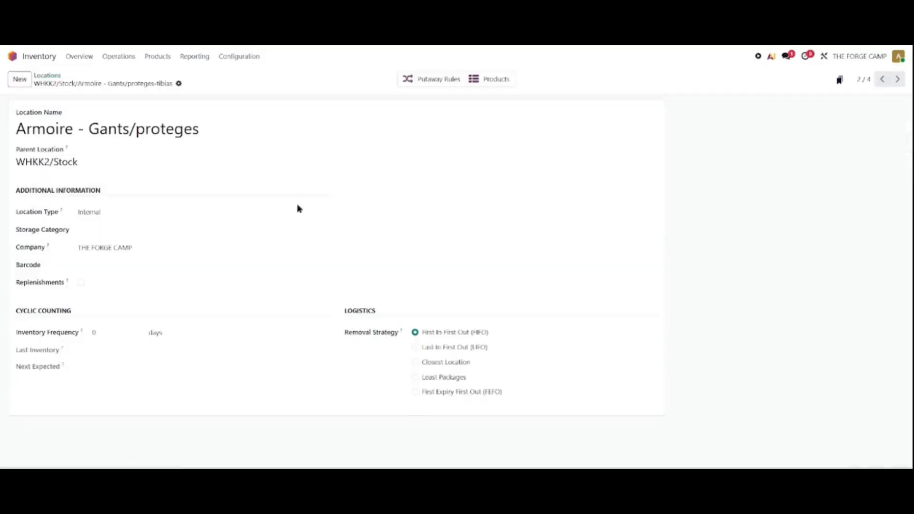
left_click(148, 229)
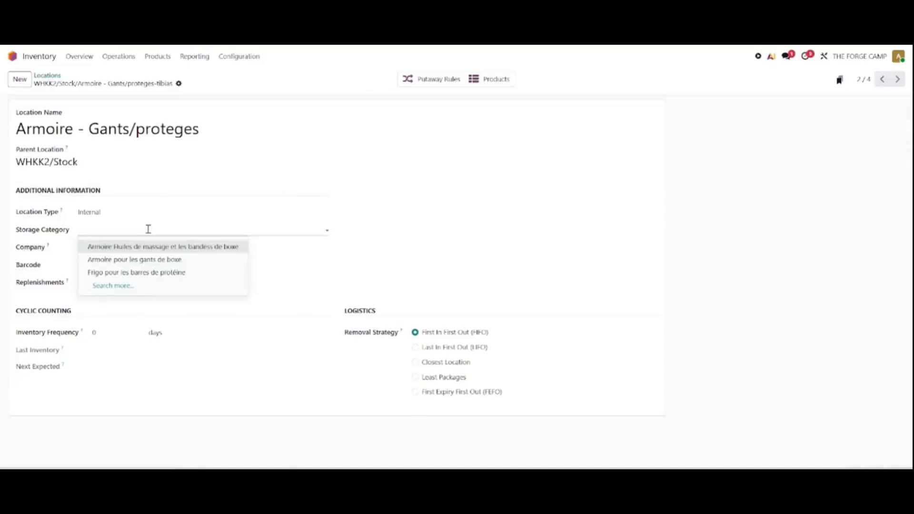
left_click(165, 260)
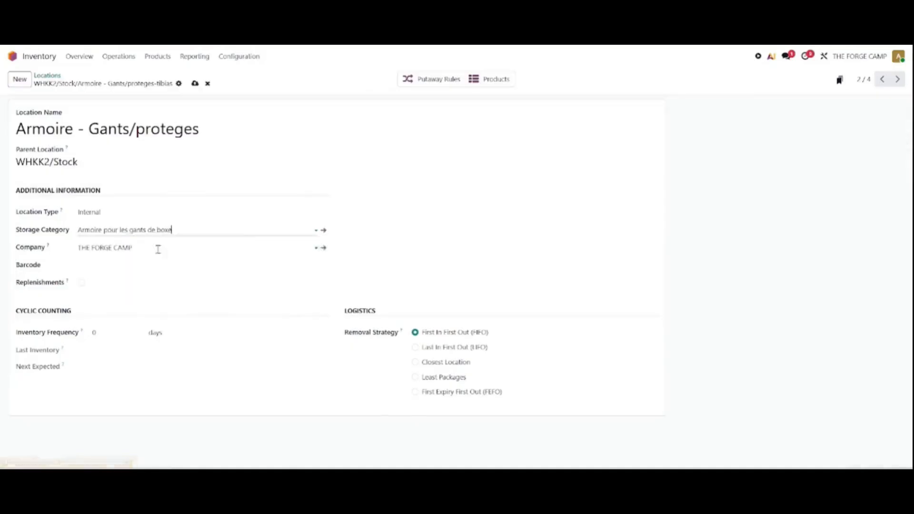
left_click(195, 85)
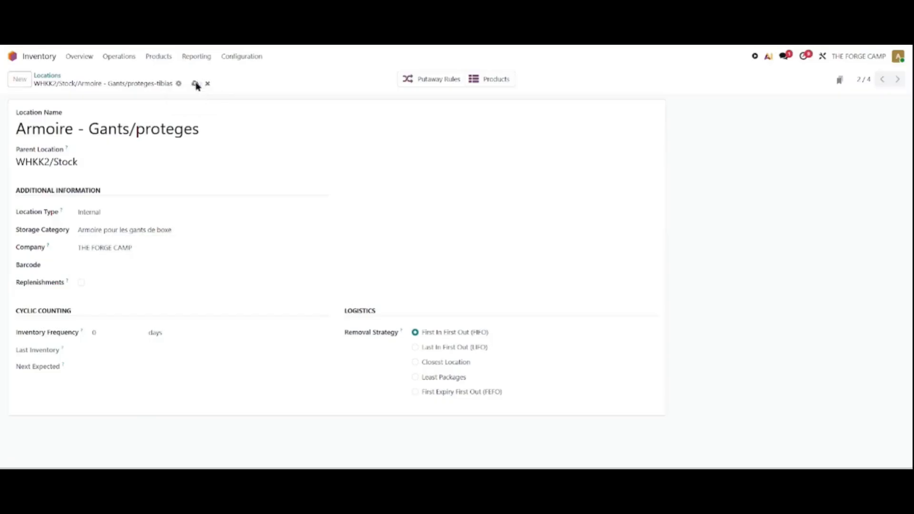
left_click(51, 76)
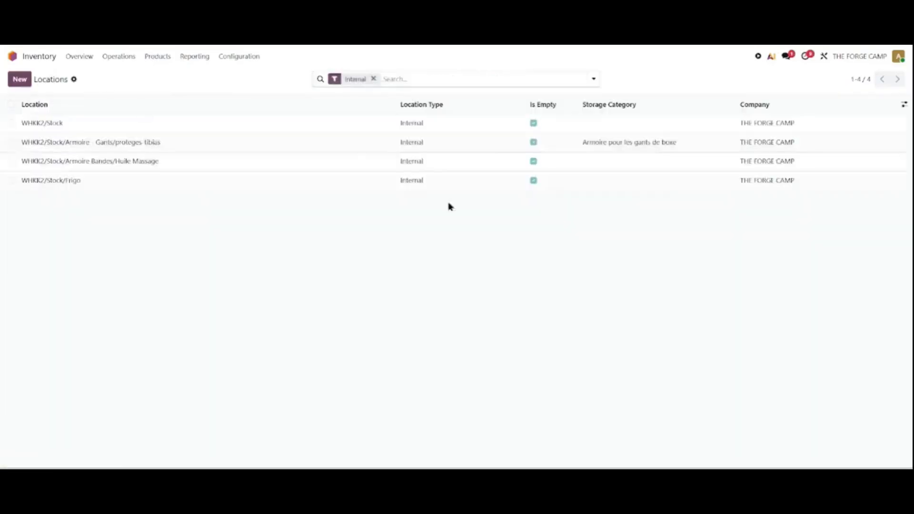
- Assign the storage category "Armoire Huiles de massage et les bandess de boxe" to the location Armoire Bandes/Huile Massage
left_click(112, 162)
left_click(141, 228)
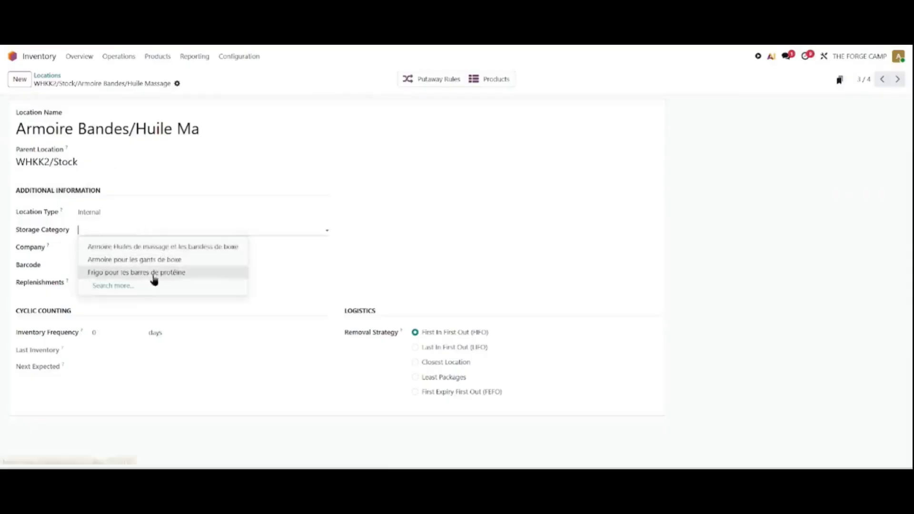
left_click(198, 248)
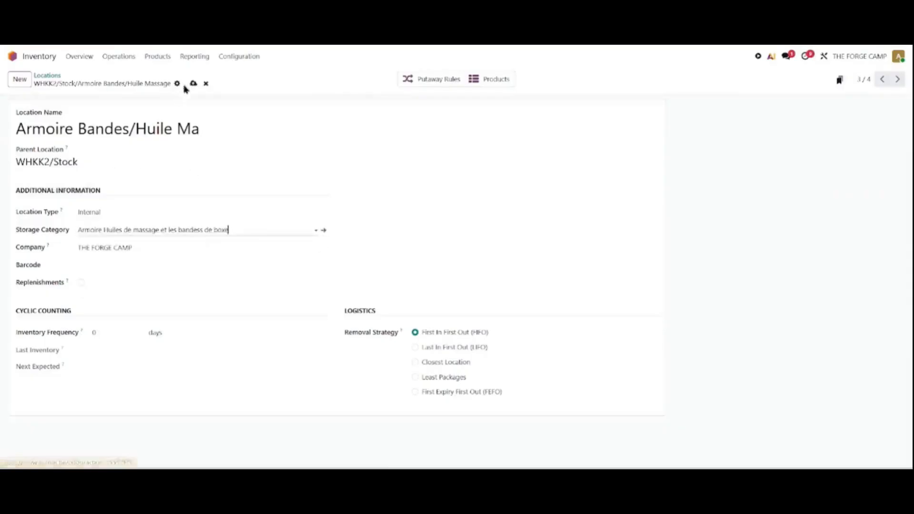
left_click(49, 77)
- Assign the storage category "Frigo pour les barres de protéine" to the Frigo location, save it and return to the locations list
left_click(124, 233)
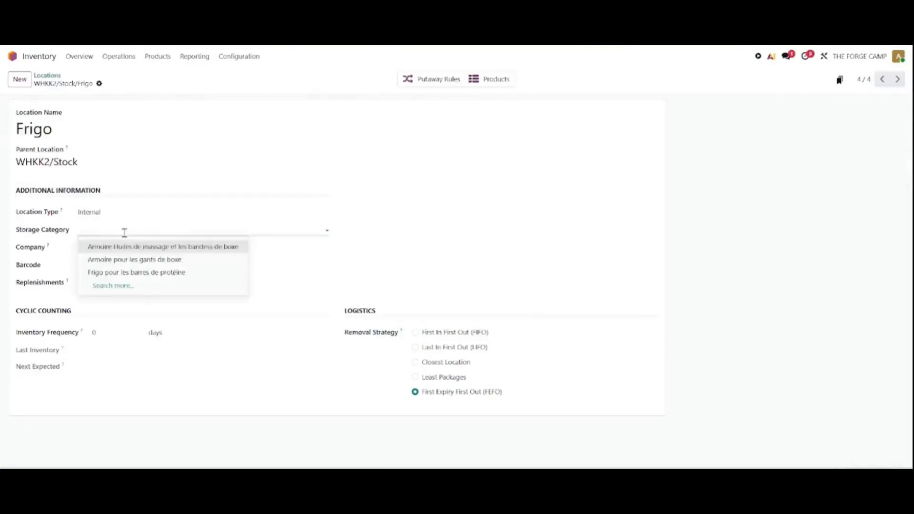
left_click(177, 272)
left_click(115, 85)
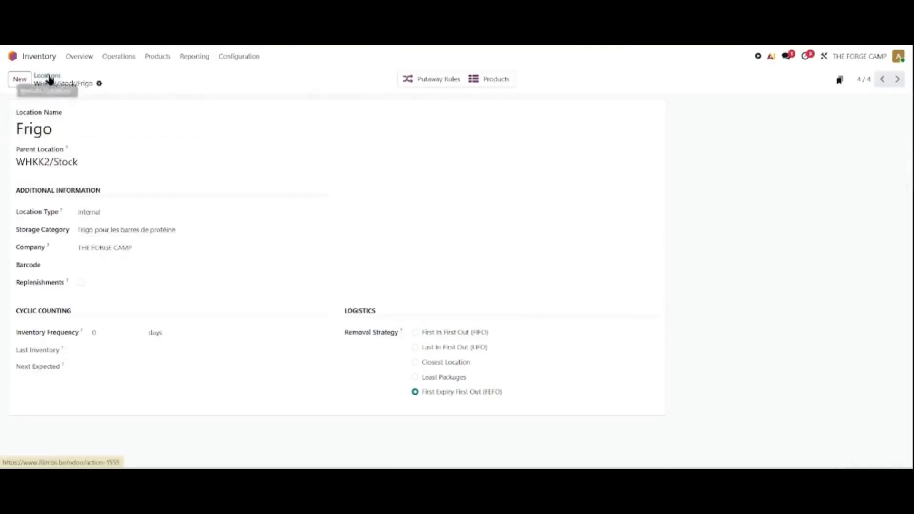
left_click(48, 76)
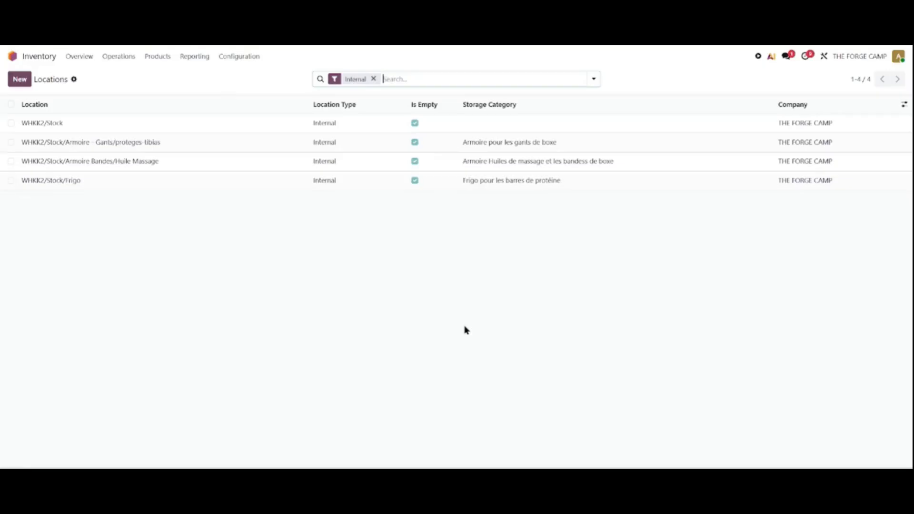
- Start a new putaway rule for products arriving in WHKK2/Stock
left_click(248, 57)
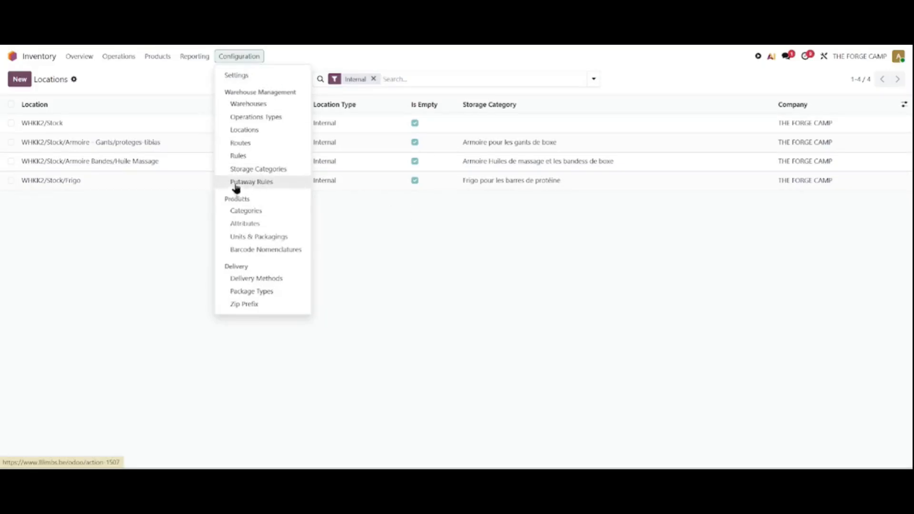
left_click(260, 184)
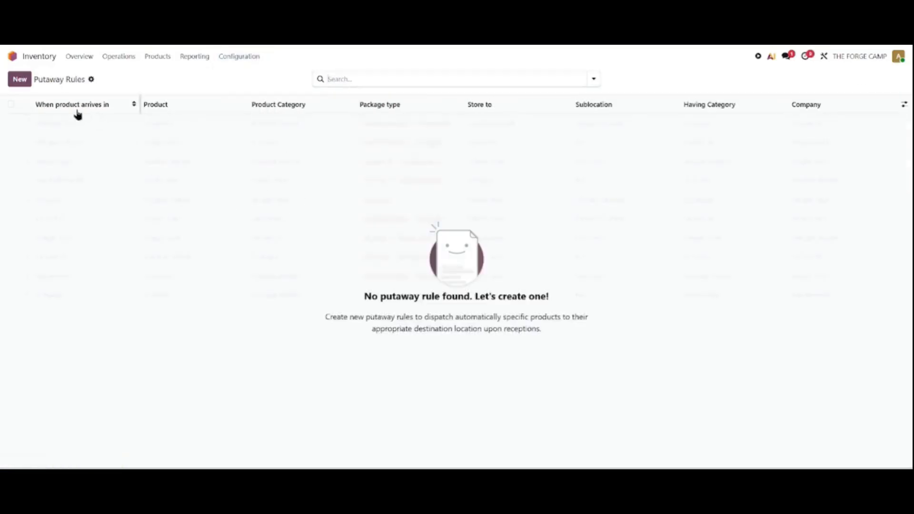
left_click(15, 79)
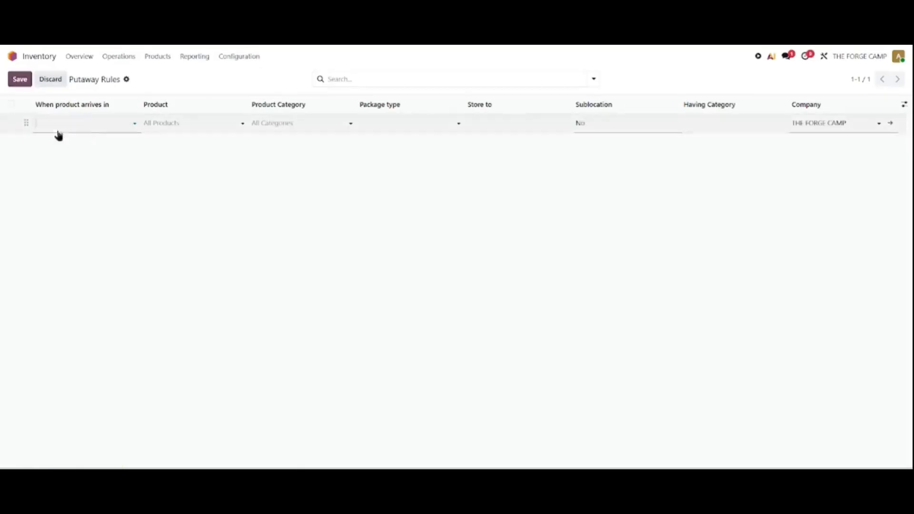
left_click(96, 123)
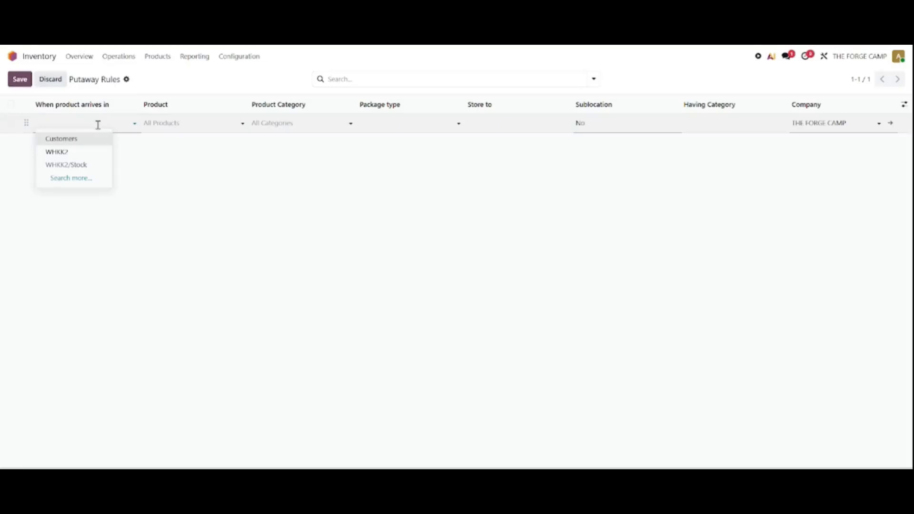
left_click(81, 167)
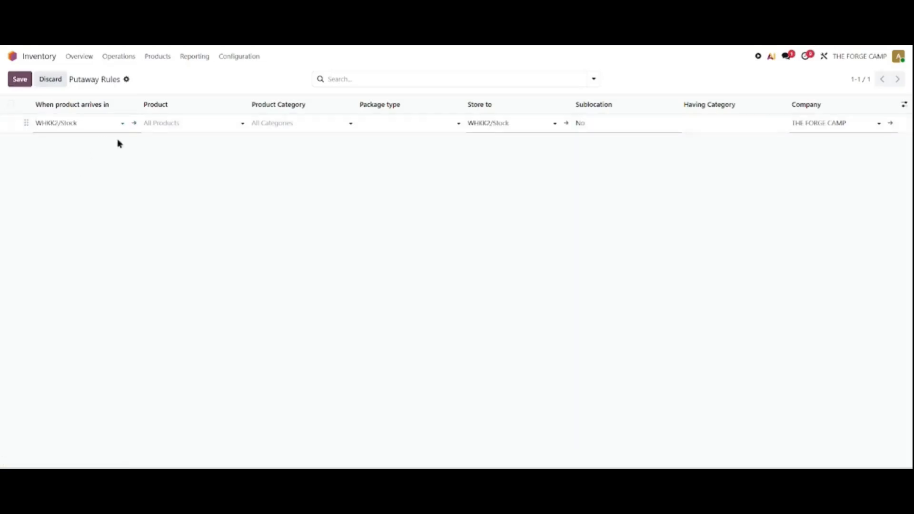
- Set the putaway rule's product category to "Gants de boxe", leaving the product and package type empty
left_click(199, 125)
left_click(468, 251)
left_click(301, 124)
left_click(299, 122)
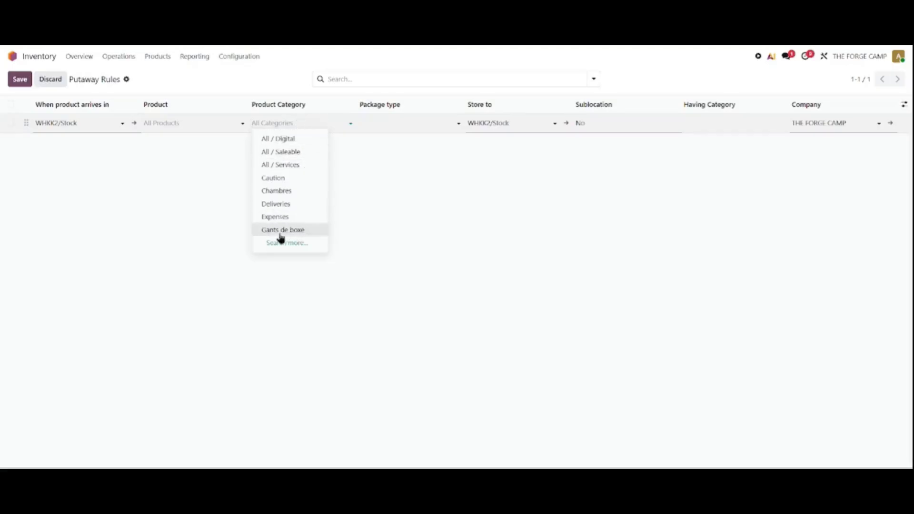
left_click(297, 232)
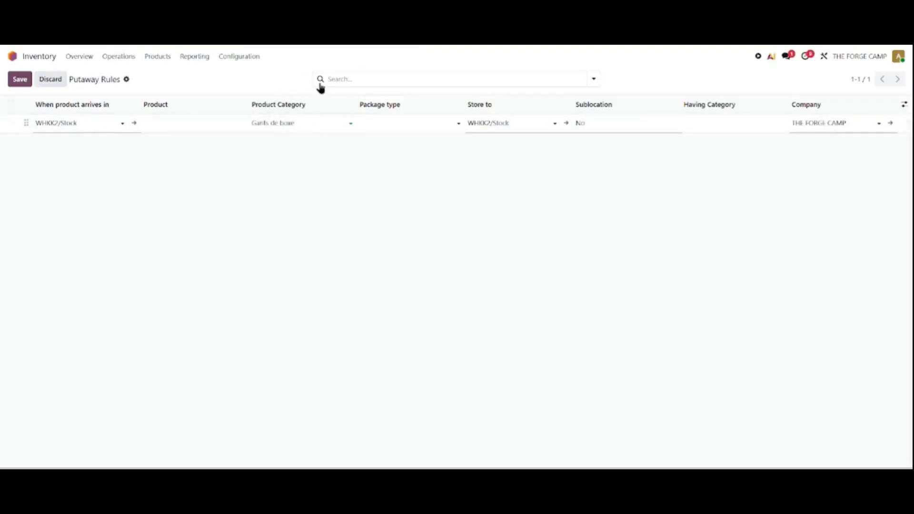
left_click(433, 125)
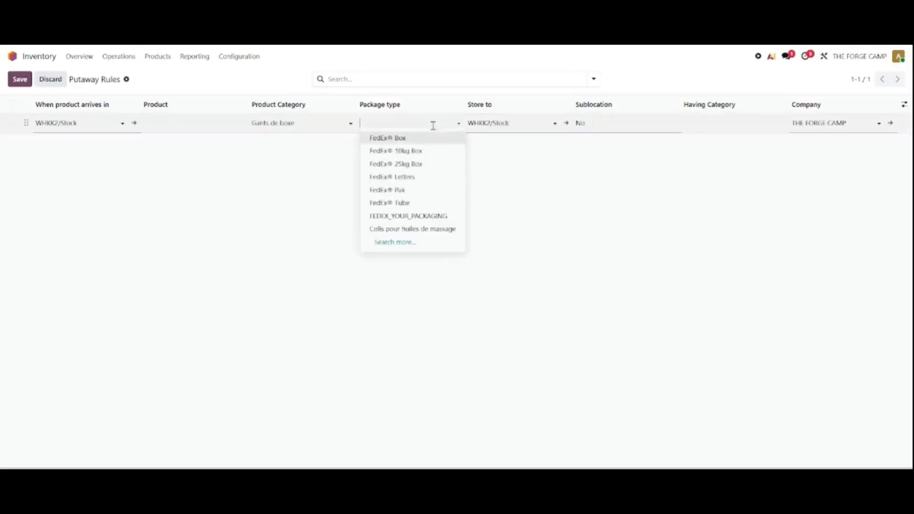
left_click(581, 271)
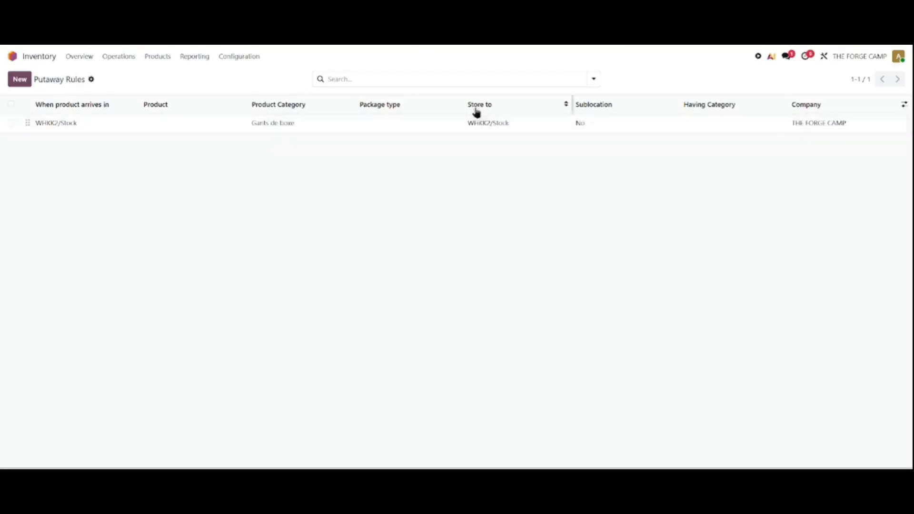
- Set the putaway rule to store products in WHKK2/Stock/Armoire - Gants/proteges-tibias
left_click(520, 122)
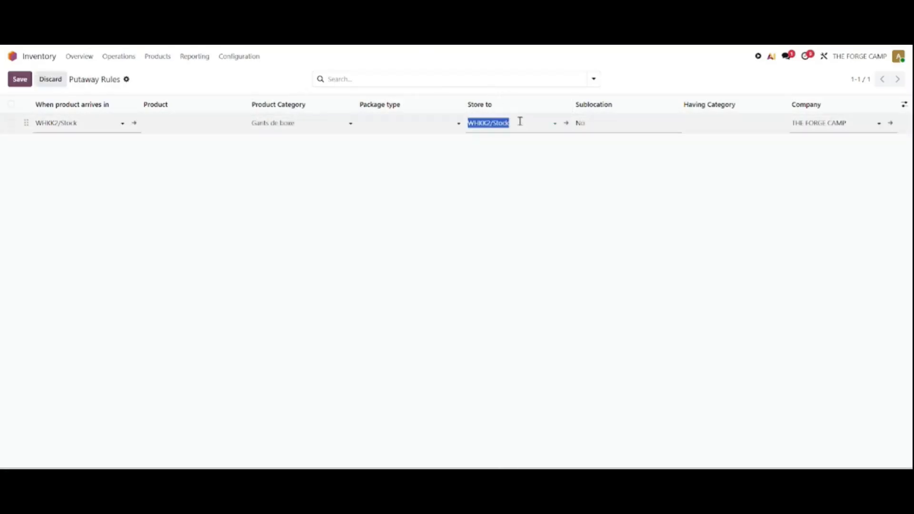
left_click(543, 123)
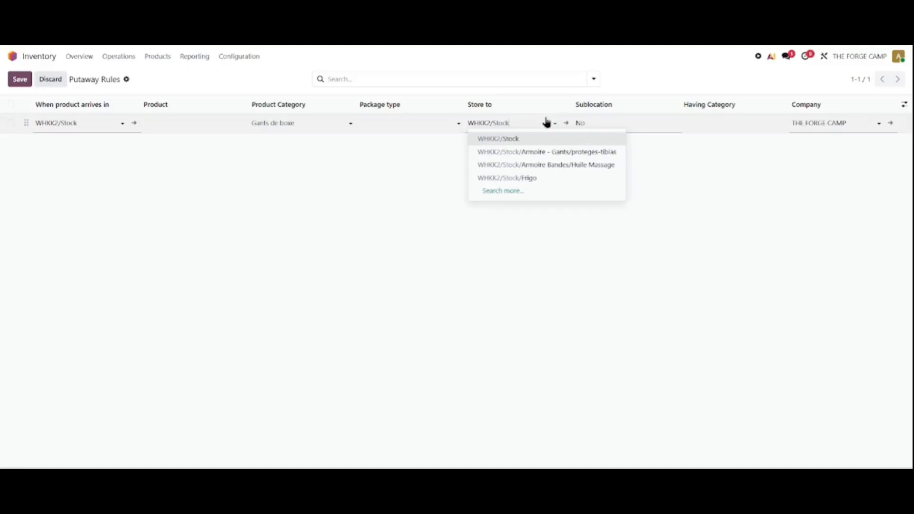
left_click(578, 153)
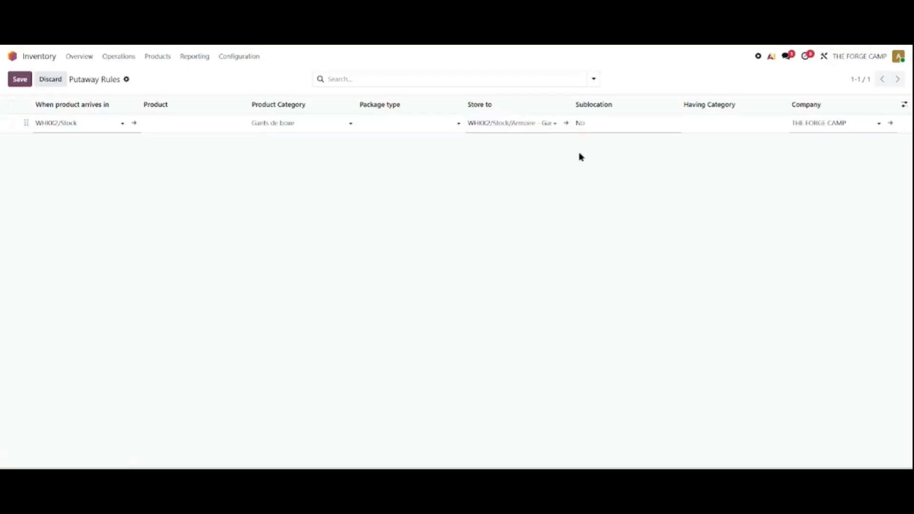
left_click(693, 179)
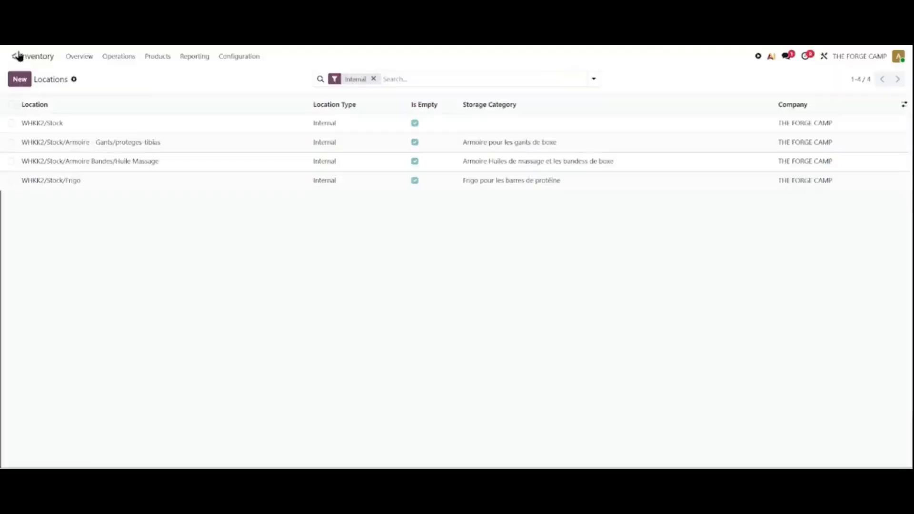
- Switch to the Purchase app and create a request for quotation with the vendor Muay Thai Star (équipements)
left_click(21, 56)
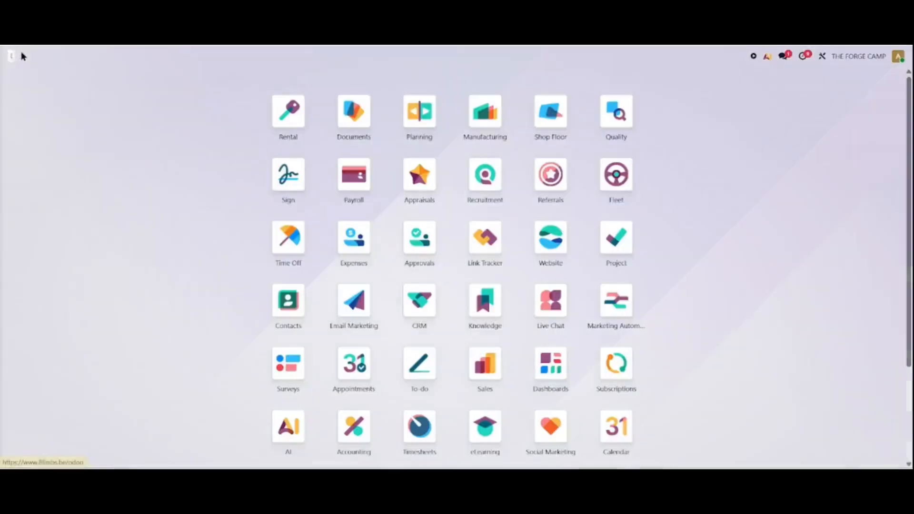
type("pur")
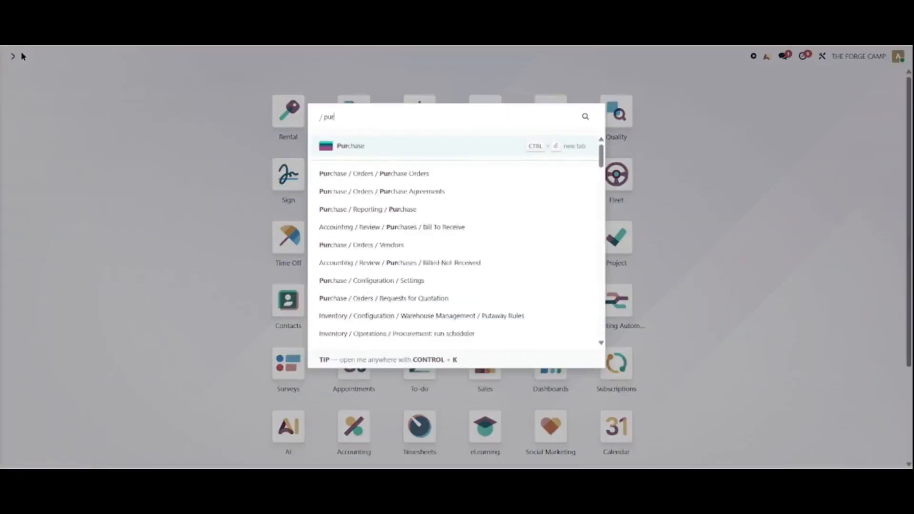
key("Return")
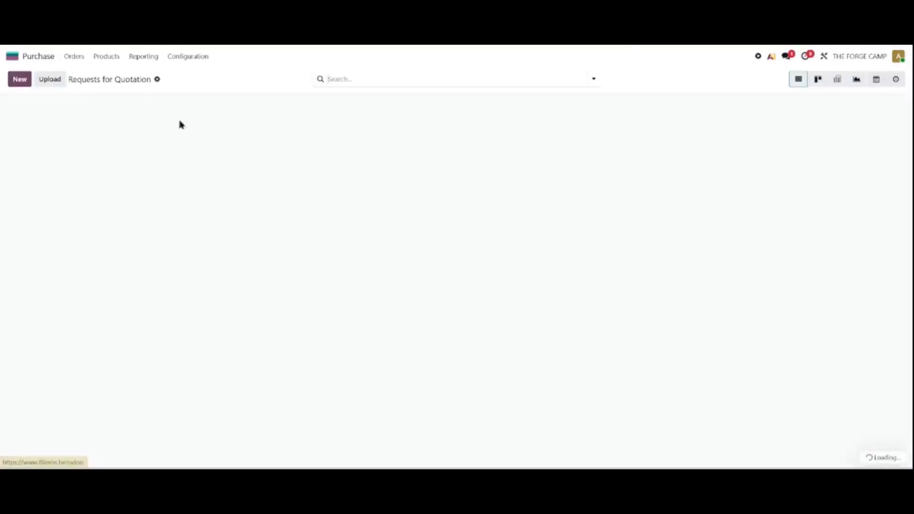
left_click(20, 79)
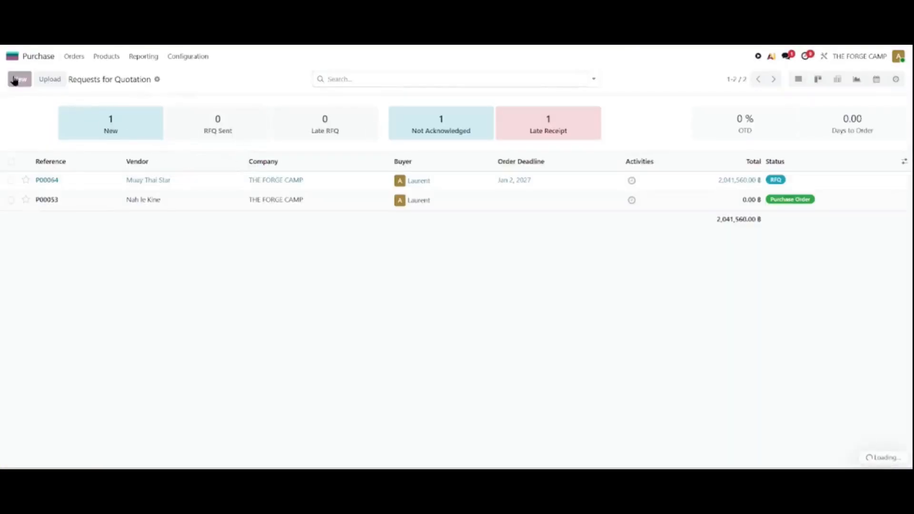
type("muay t")
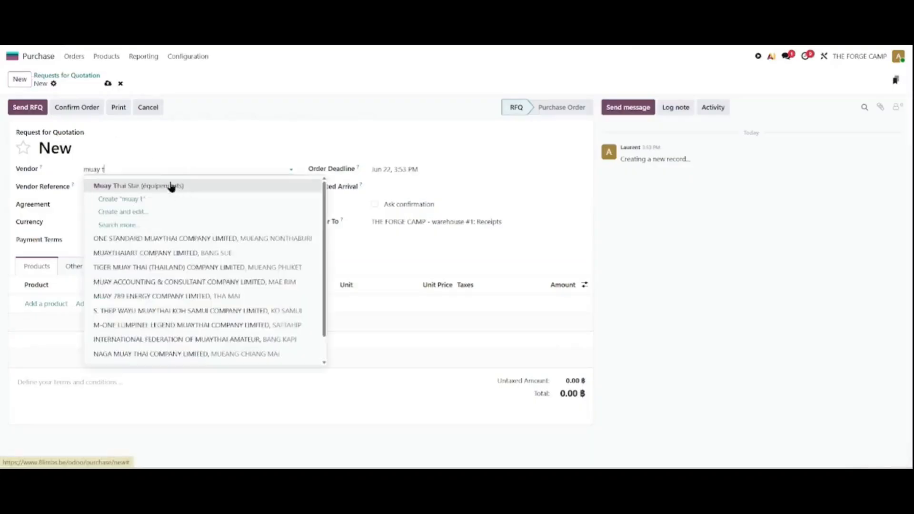
left_click(171, 187)
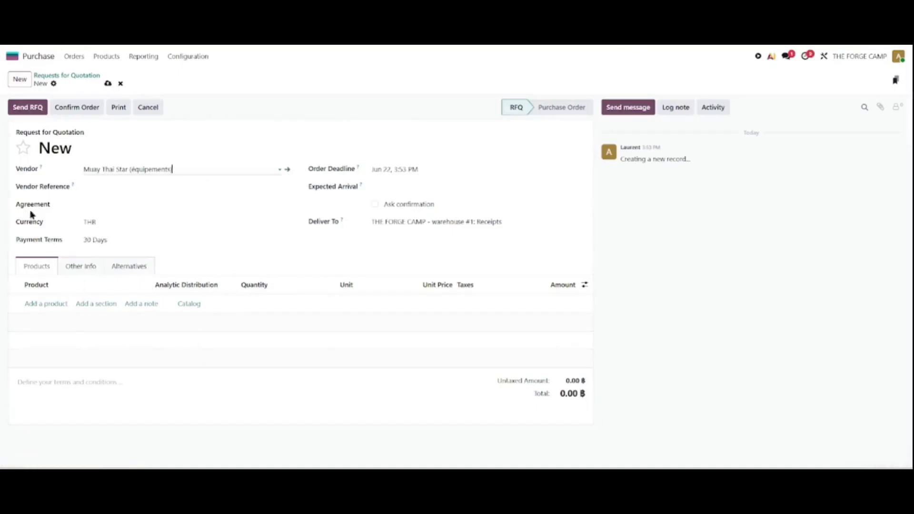
- Add the product "Paire de Gants de boxe (10oz, Noir)" to the request for quotation with a quantity of 10
left_click(46, 304)
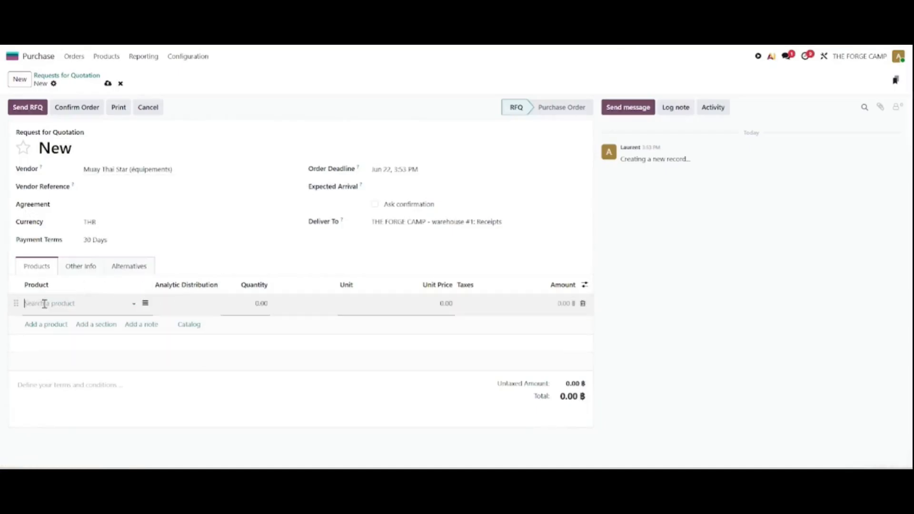
type("gants")
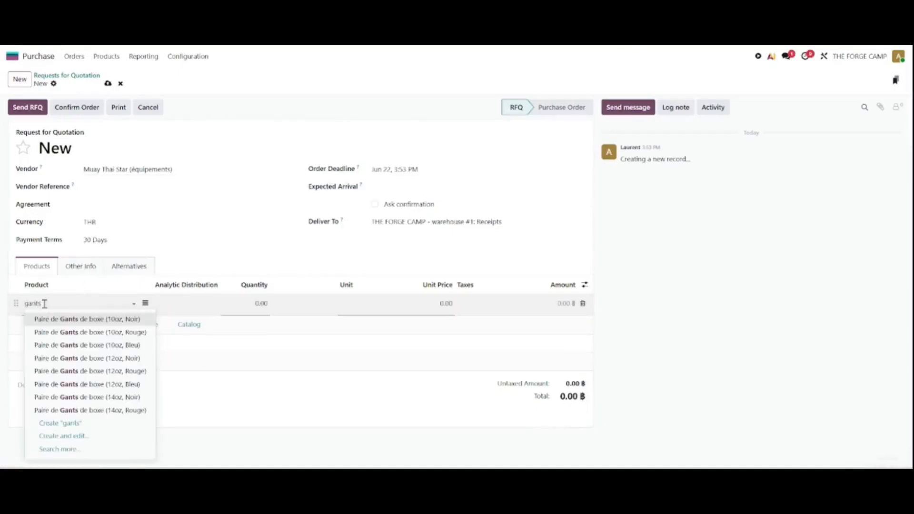
left_click(78, 319)
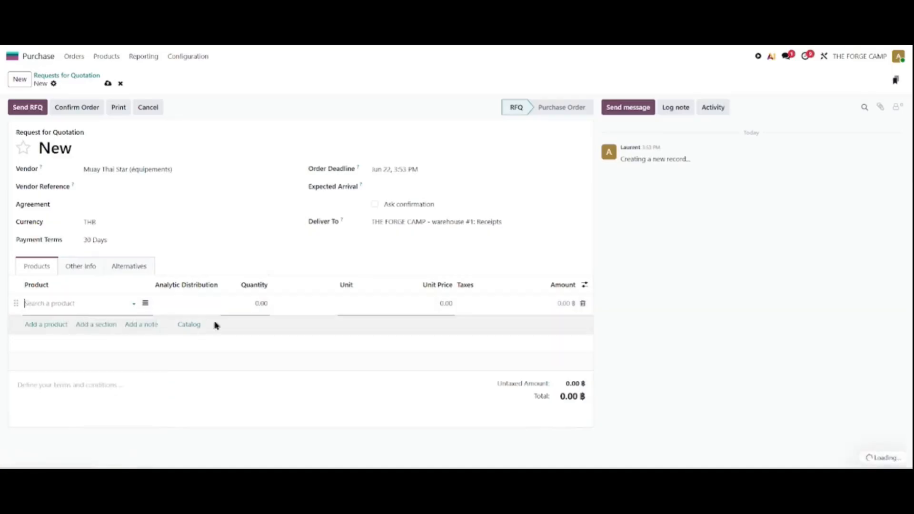
left_click(262, 312)
type("10")
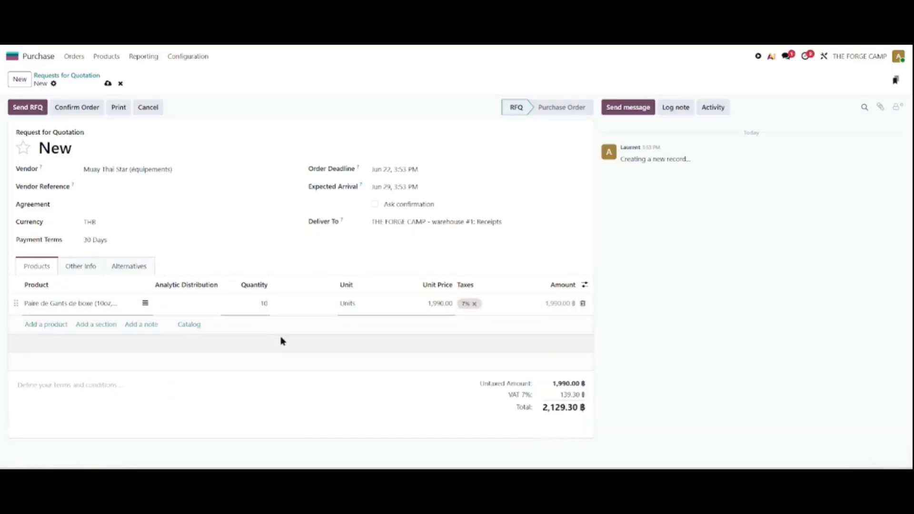
- Add the product "Barres protéinées (Chocolat)" to the request for quotation with a quantity of 10
left_click(42, 326)
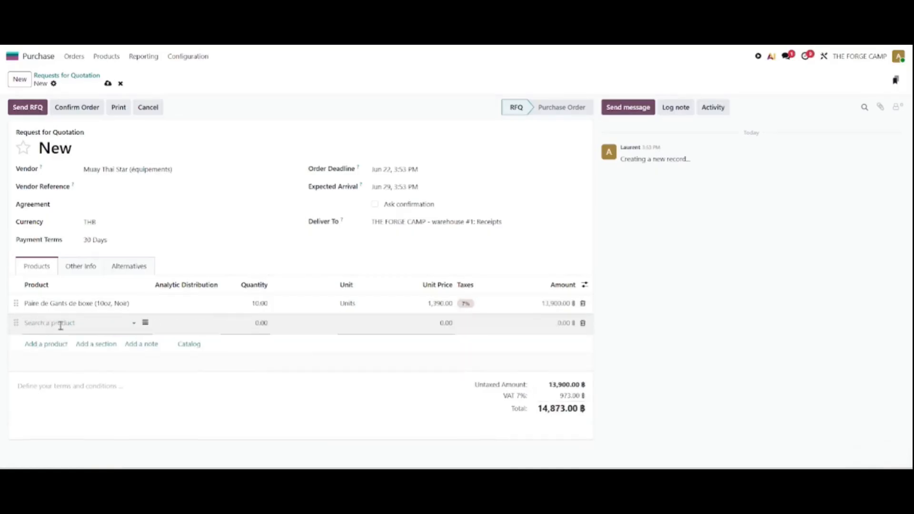
type("barre")
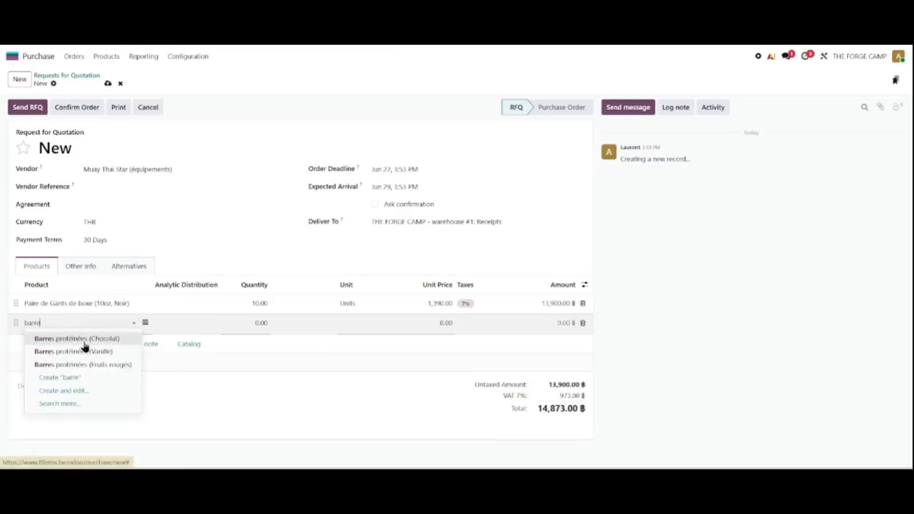
left_click(76, 340)
left_click(261, 323)
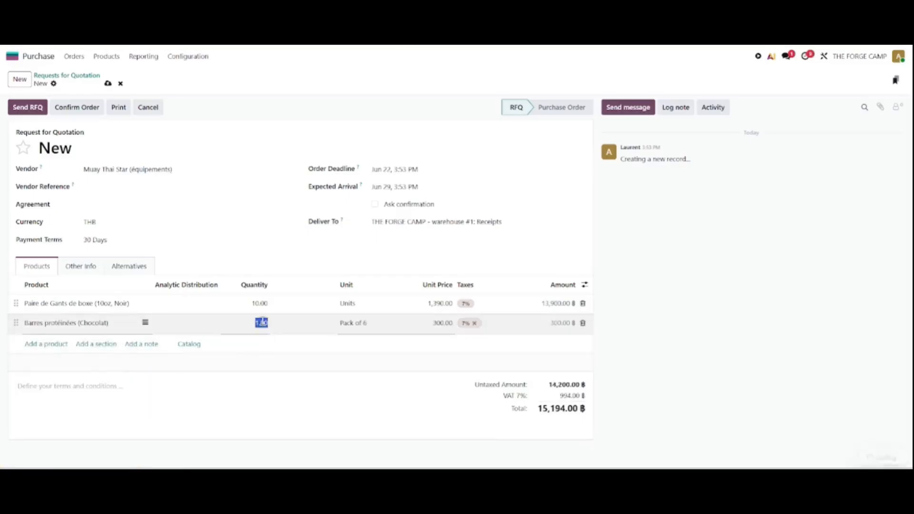
type("10")
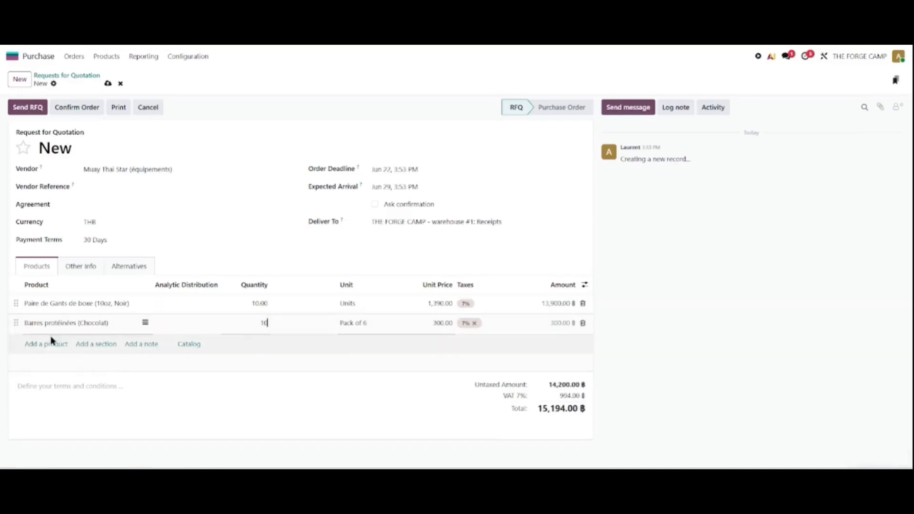
- Add the product "Huile de massage (Chauffante)" with a quantity of 2 and confirm the order
left_click(51, 344)
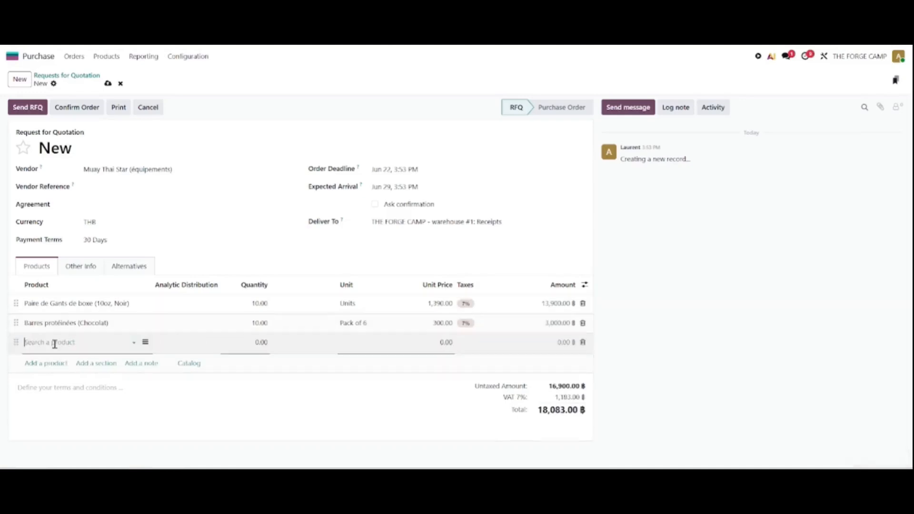
type("huile")
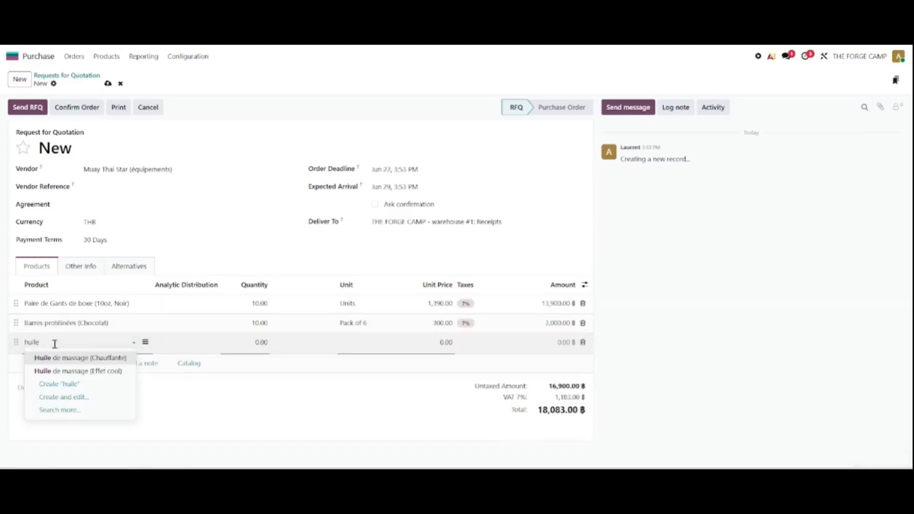
left_click(85, 358)
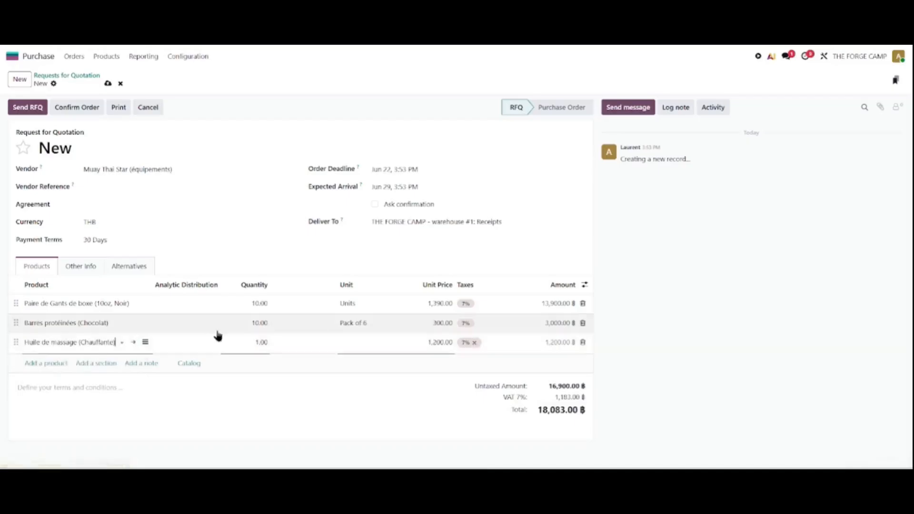
left_click(263, 343)
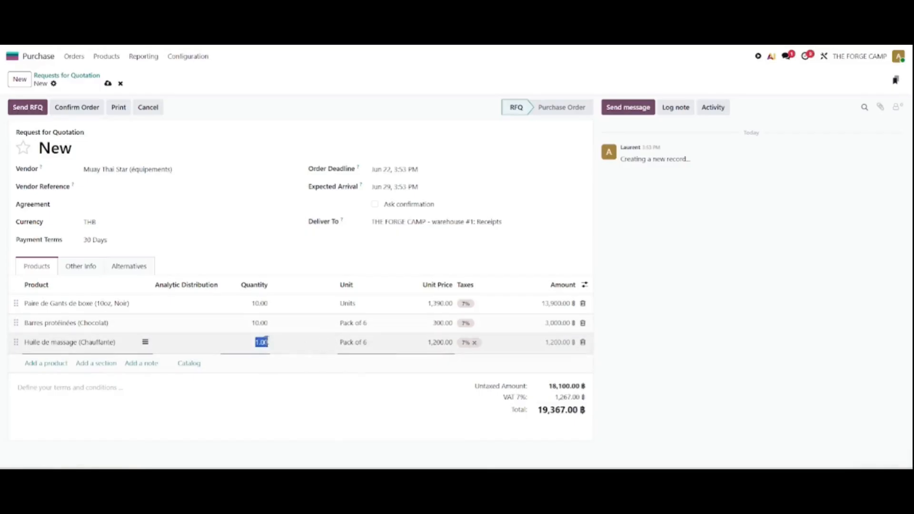
type("2")
left_click(744, 323)
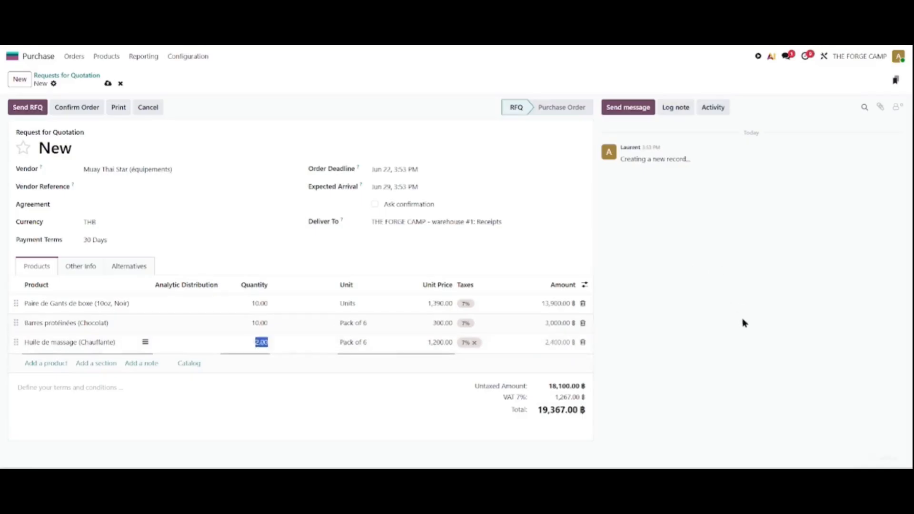
left_click(81, 111)
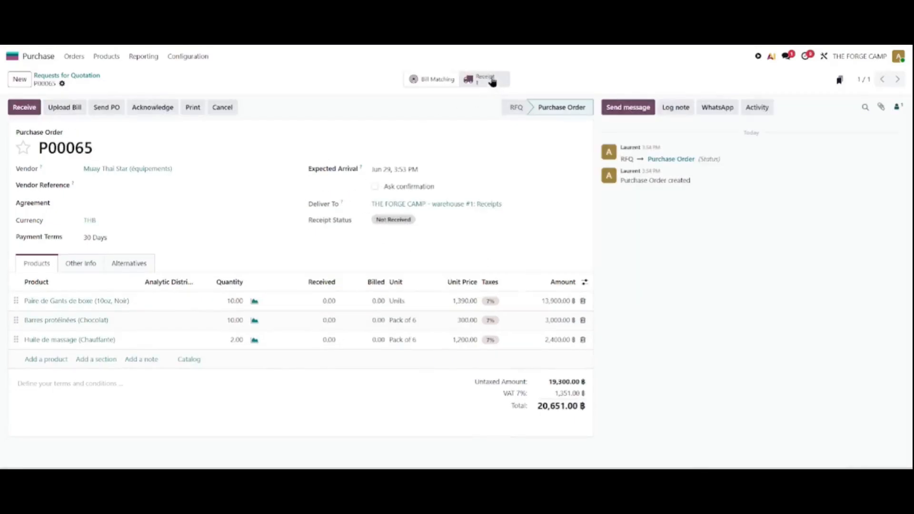
- Open the purchase order's receipt and check the detailed storage location of the gloves, protein bars and massage oil
left_click(493, 82)
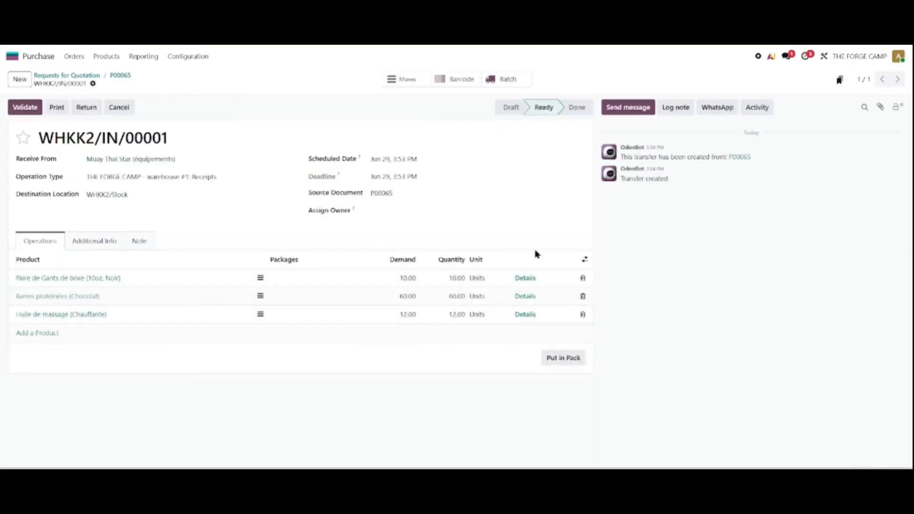
left_click(527, 280)
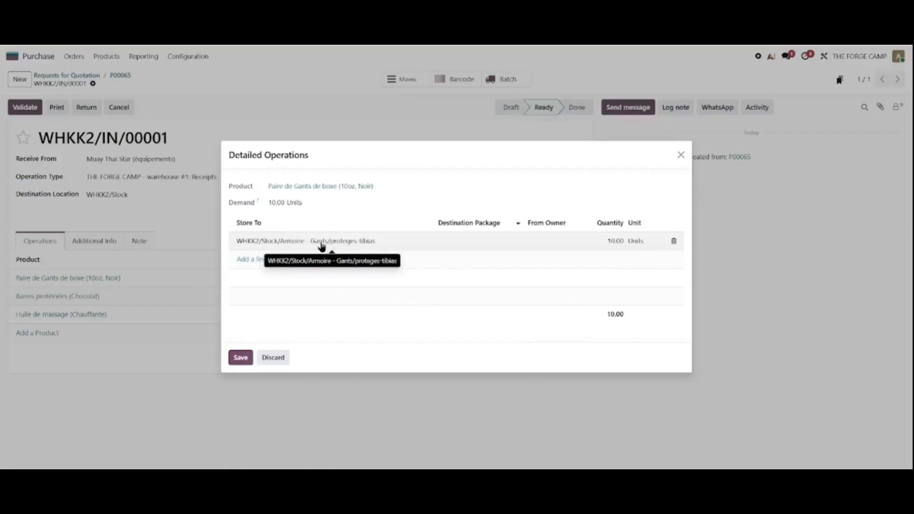
left_click(681, 157)
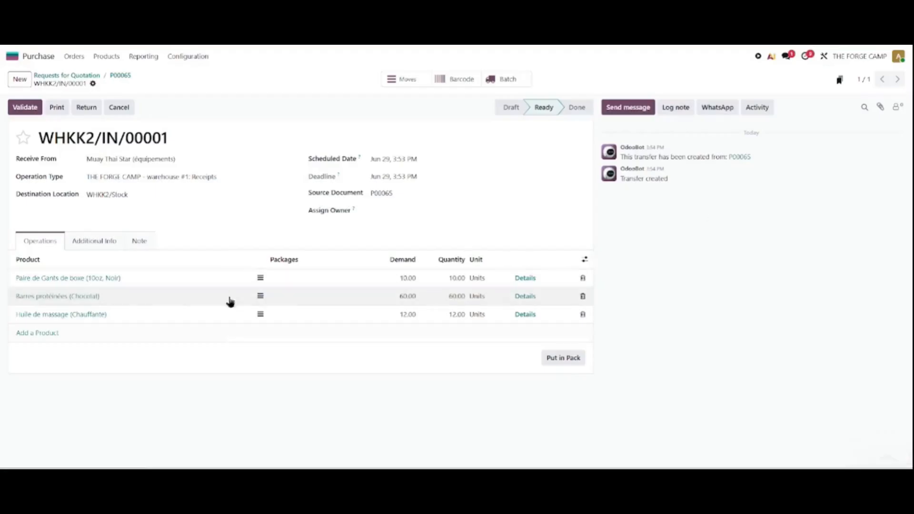
left_click(525, 297)
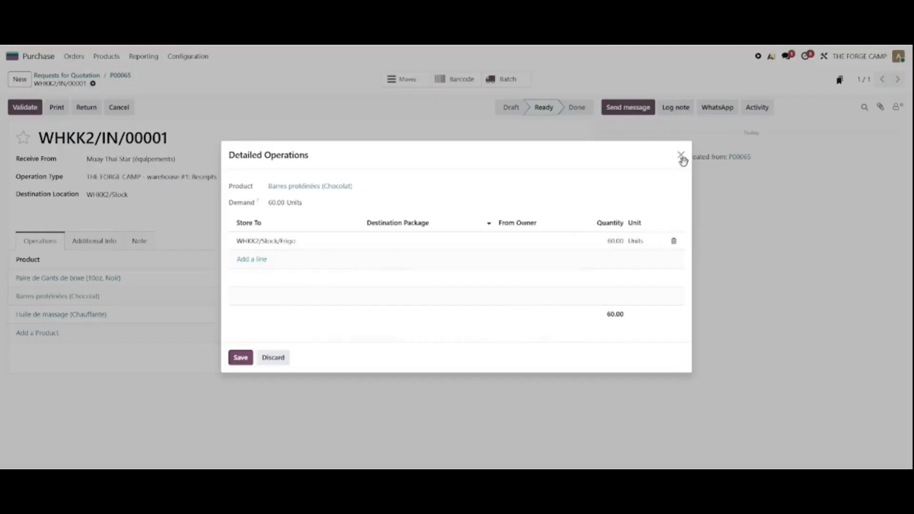
left_click(681, 155)
left_click(528, 315)
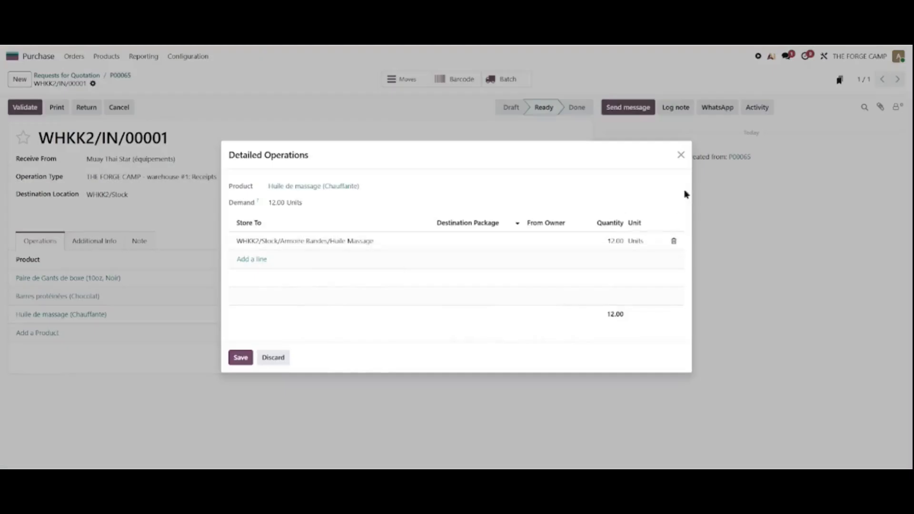
left_click(681, 156)
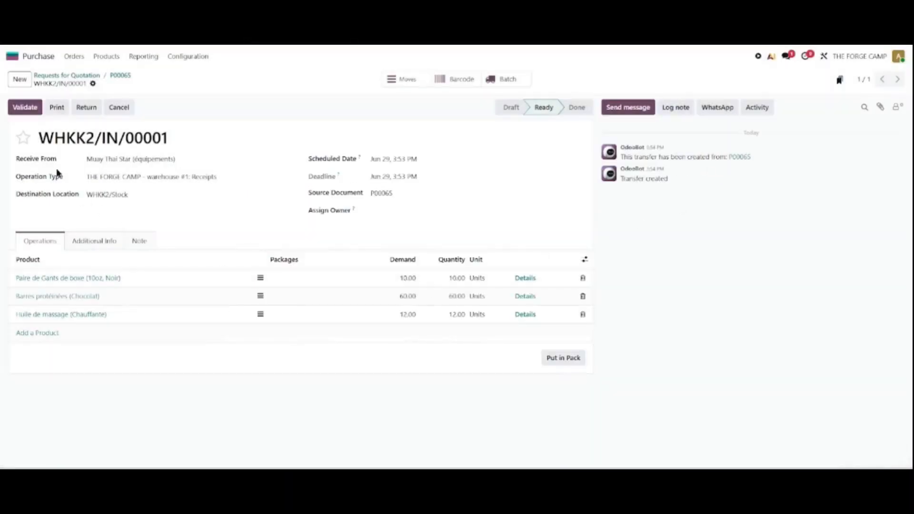
- Validate the receipt and view its detailed stock moves
left_click(25, 107)
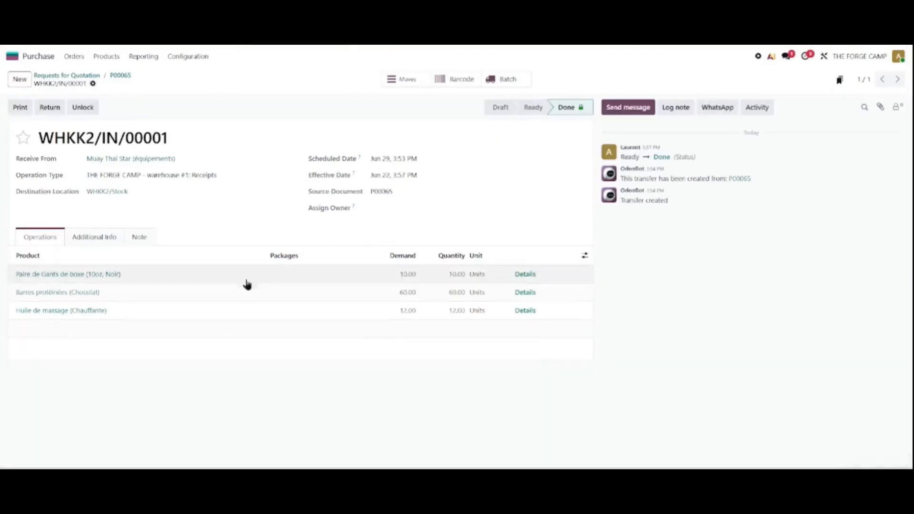
left_click(401, 79)
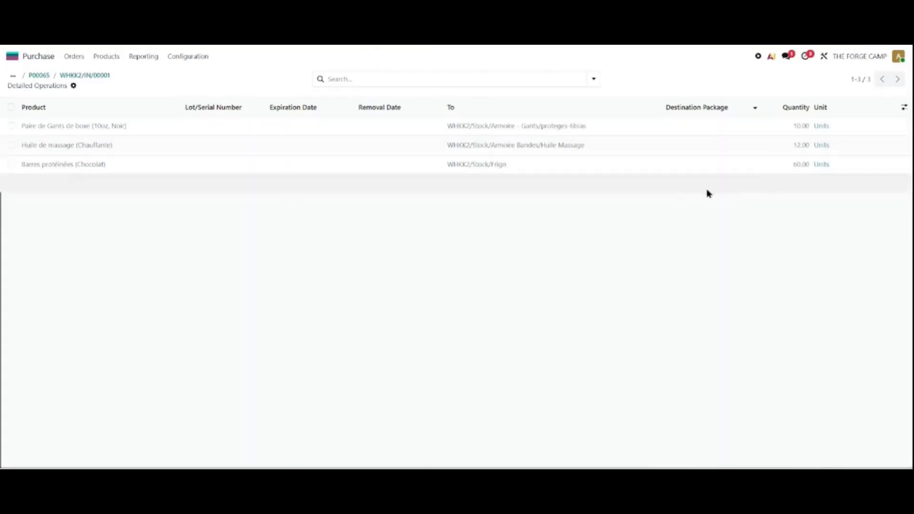
- Switch to the Inventory app and view the stock report listing products by internal location
left_click(50, 60)
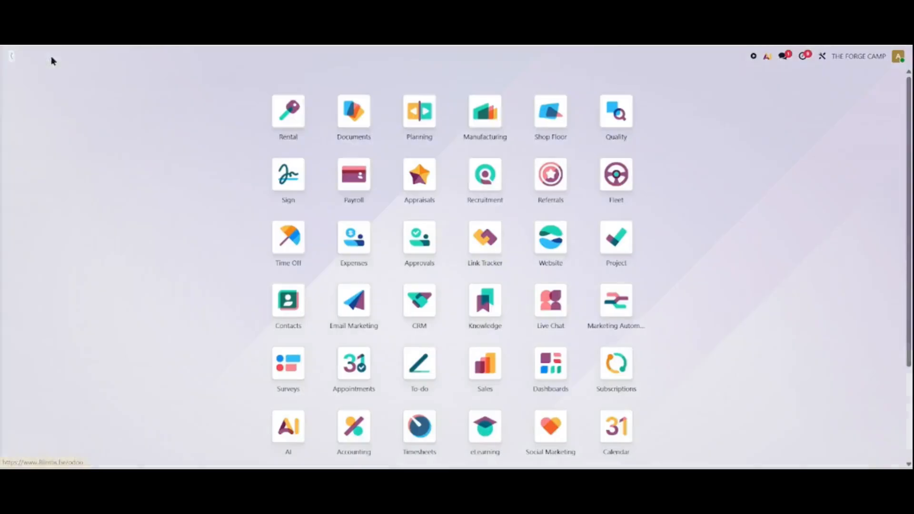
type("in")
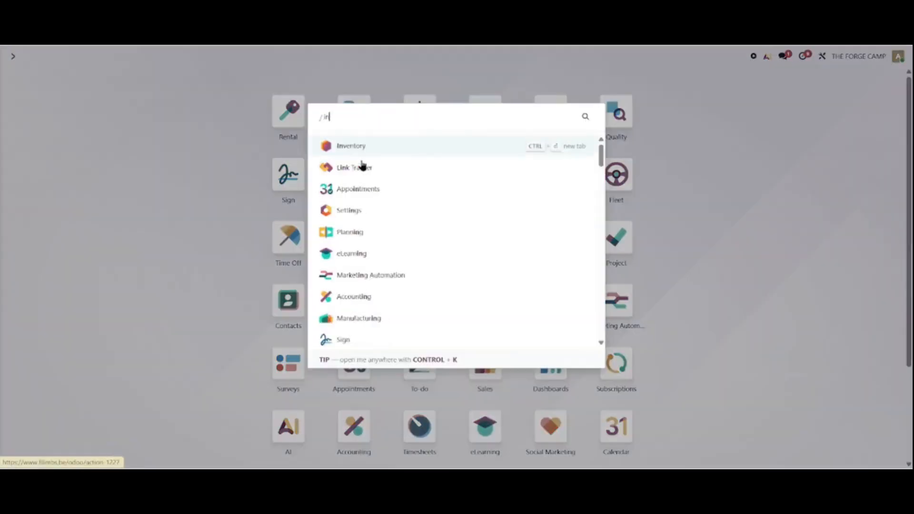
key("Return")
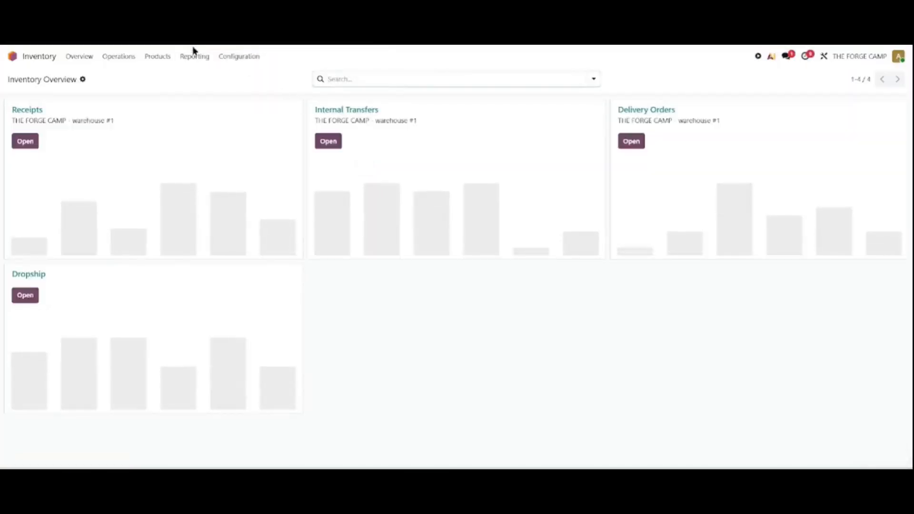
left_click(205, 61)
left_click(196, 88)
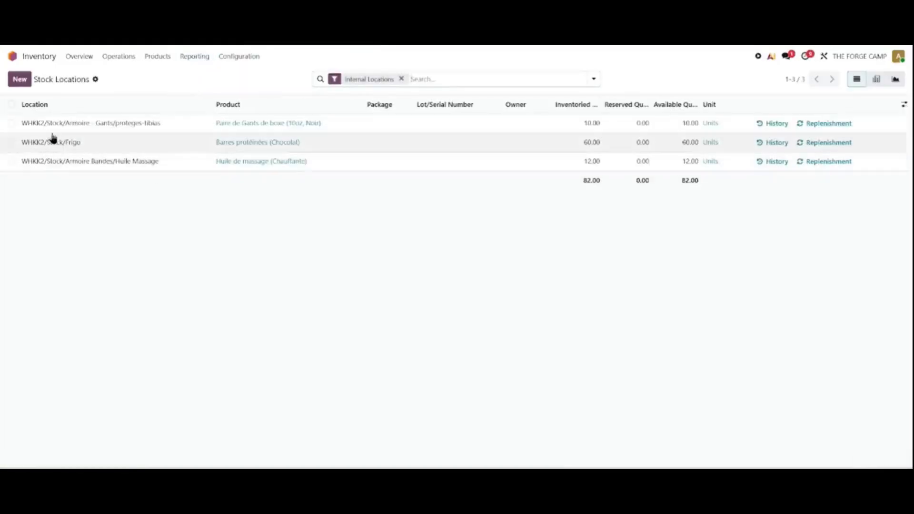
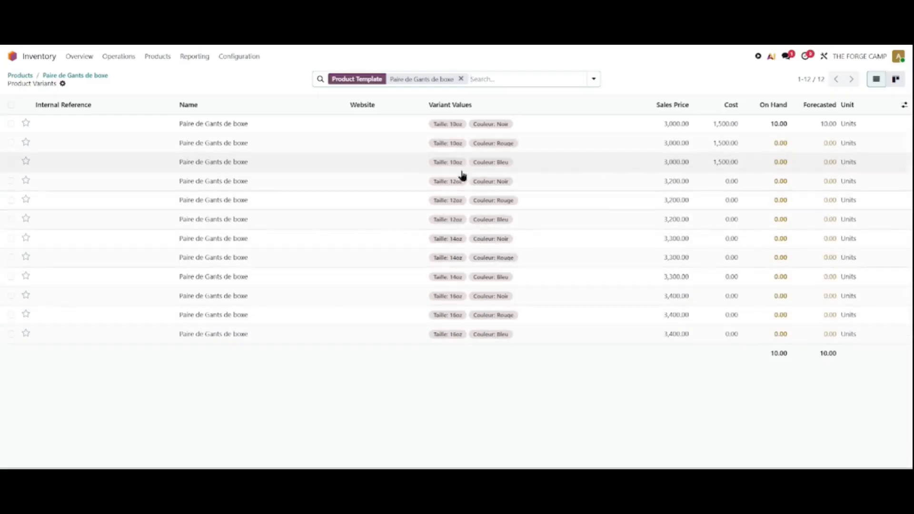
- Set the cost of the 12oz Noir variant of Paire de Gants de boxe to 1,700 ฿, copy the value and save
left_click(338, 186)
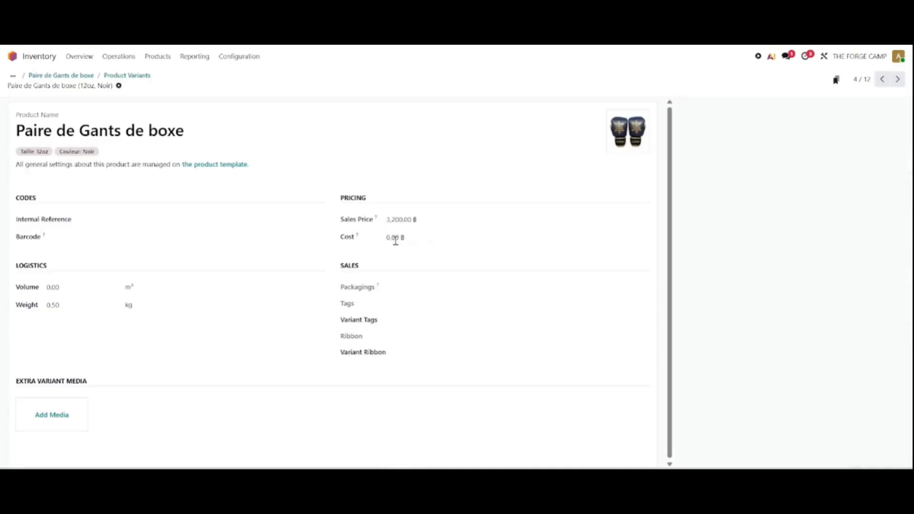
left_click(395, 240)
type("17")
left_click(216, 102)
key("ctrl+a")
left_click(413, 237)
key("ctrl+c")
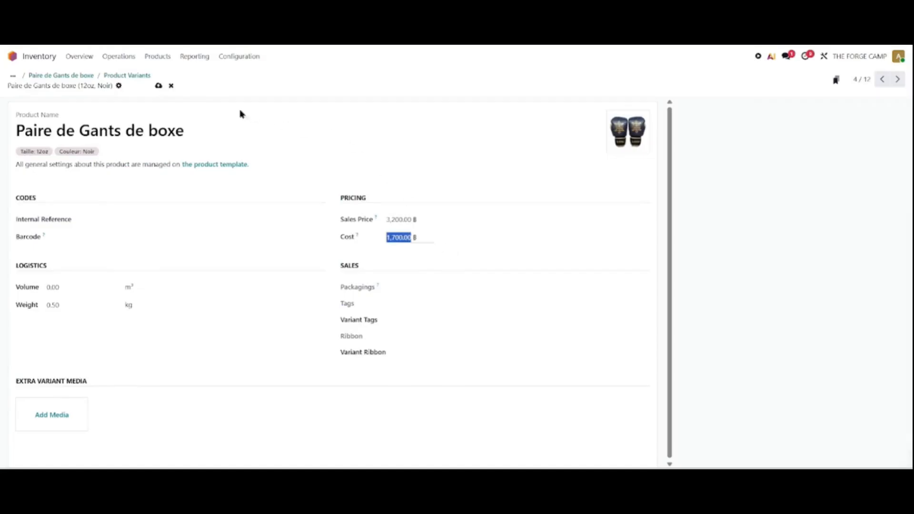
left_click(158, 85)
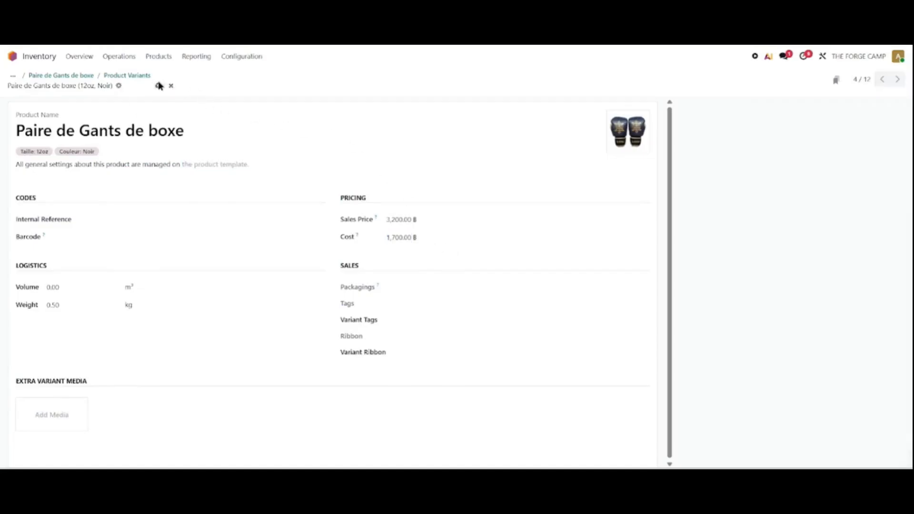
- Set the cost of the 12oz Rouge and 12oz Bleu glove variants to 1,700 ฿ and save each one
left_click(897, 80)
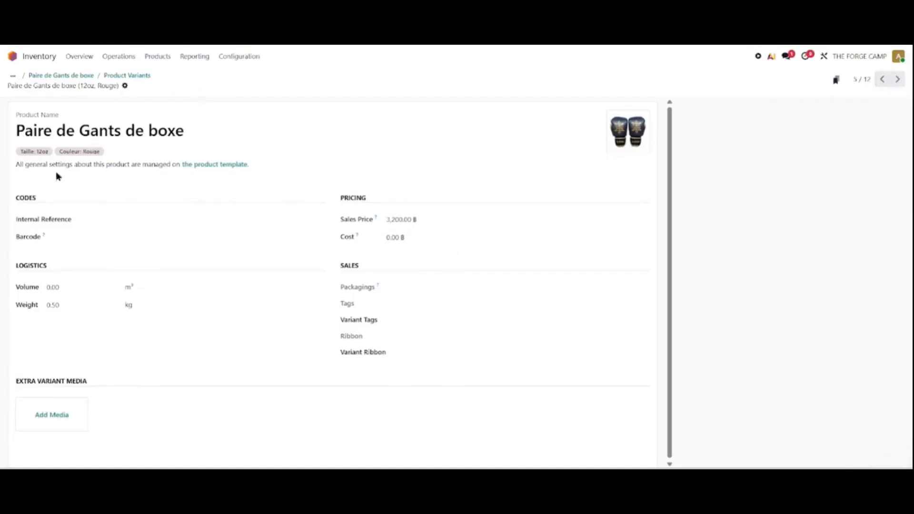
left_click(402, 239)
key("ctrl+v")
left_click(158, 87)
left_click(898, 80)
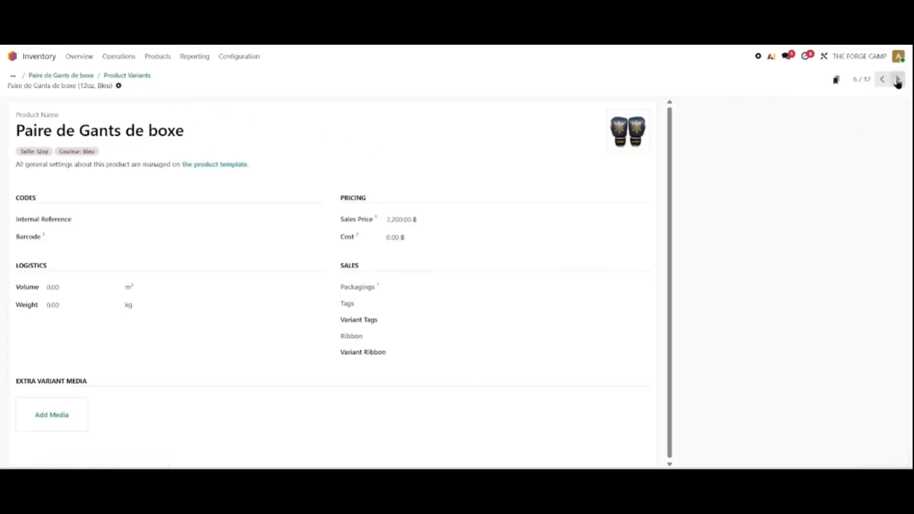
left_click(408, 238)
key("ctrl+v")
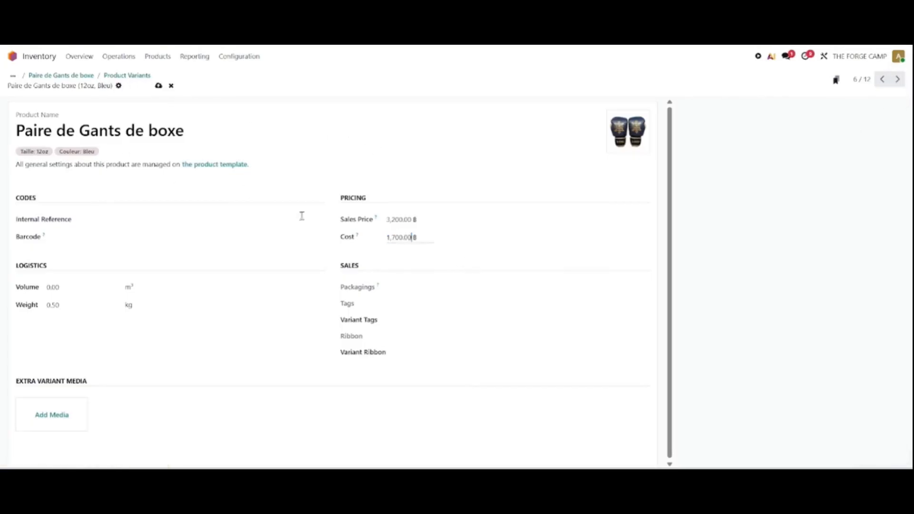
left_click(158, 86)
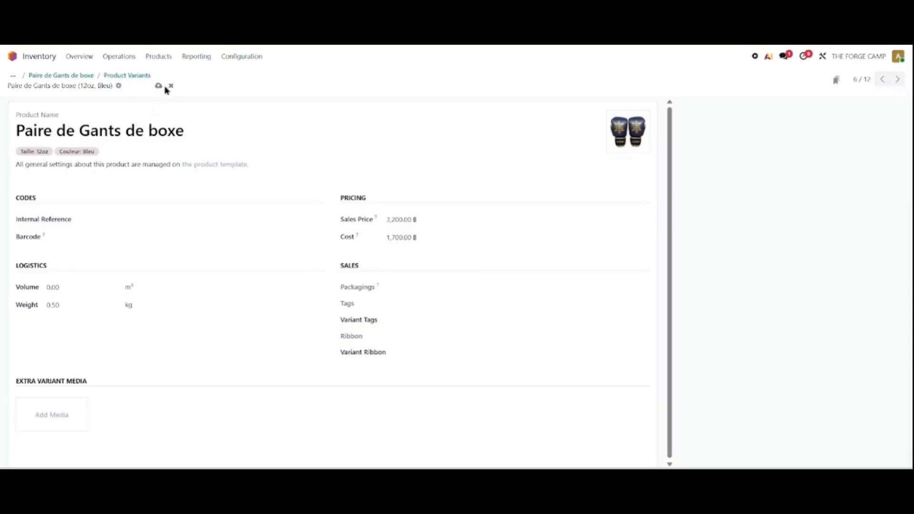
- Set the cost of the 14oz Noir, Rouge and Bleu glove variants to 1,800 ฿ and save each one
left_click(898, 80)
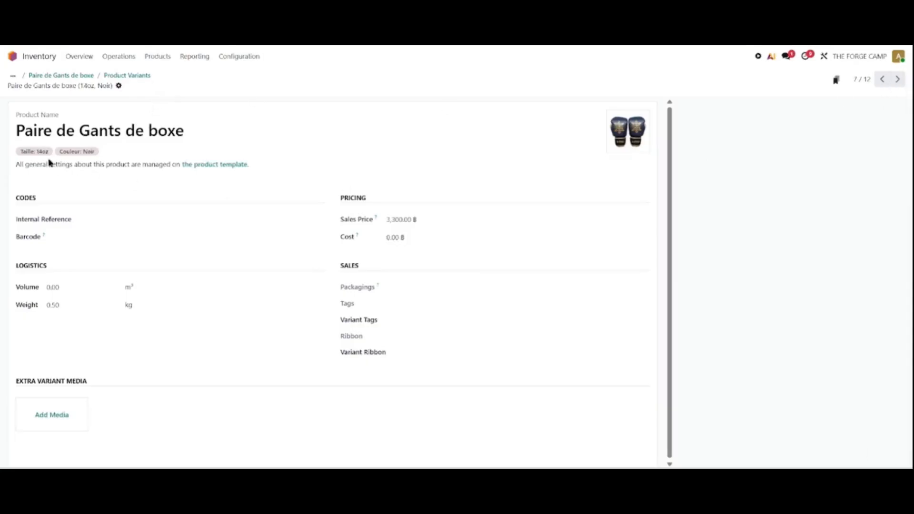
left_click(424, 236)
type("18")
left_click(158, 86)
left_click(897, 79)
left_click(396, 238)
type("1800")
left_click(157, 86)
left_click(897, 79)
left_click(407, 239)
type("1800")
left_click(159, 87)
- Set the cost of the 16oz Noir glove variant to 1,900 ฿, copy the value and save
left_click(897, 79)
left_click(407, 233)
type("1")
left_click(422, 249)
left_click(418, 241)
key("ctrl+c")
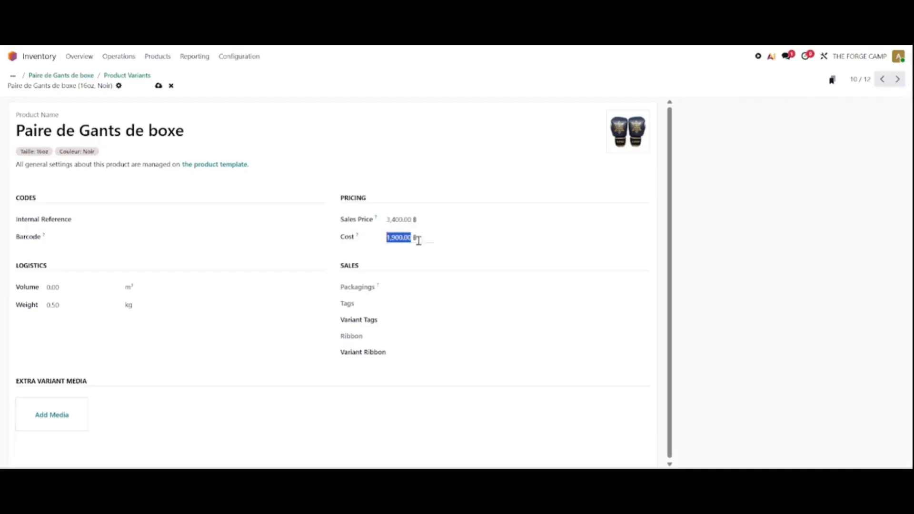
left_click(158, 86)
- Set the cost of the 16oz Rouge and 16oz Bleu glove variants to 1,900 ฿ and save
left_click(897, 79)
left_click(410, 238)
key("ctrl+v")
left_click(897, 80)
left_click(395, 236)
key("ctrl+v")
left_click(158, 86)
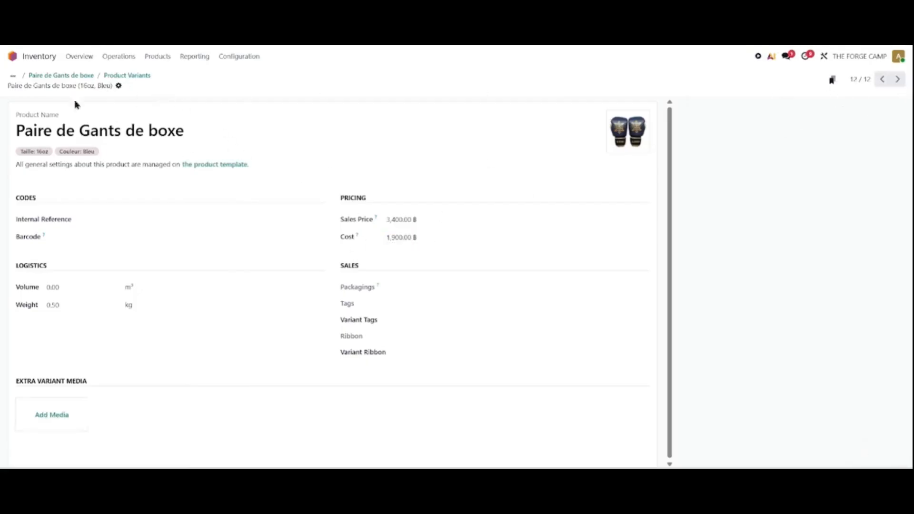
- Review the sales prices and costs in the glove variants list, and return to the Paire de Gants de boxe product
left_click(135, 76)
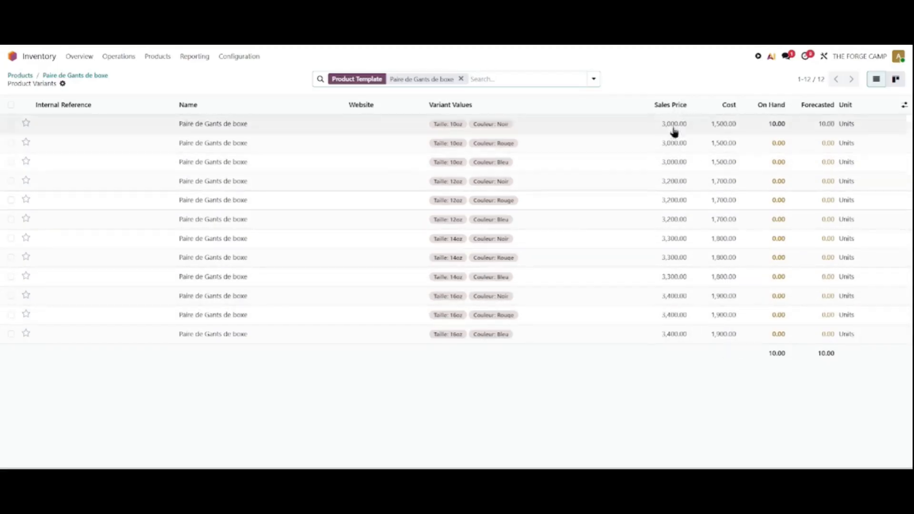
left_click(72, 76)
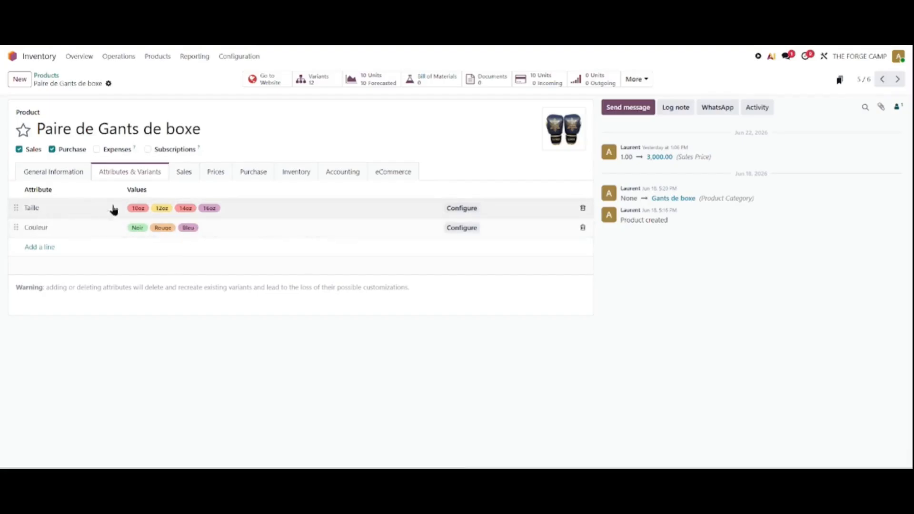
- Review the extra prices of the Taille attribute values and the sales prices and costs of the glove variants
left_click(467, 208)
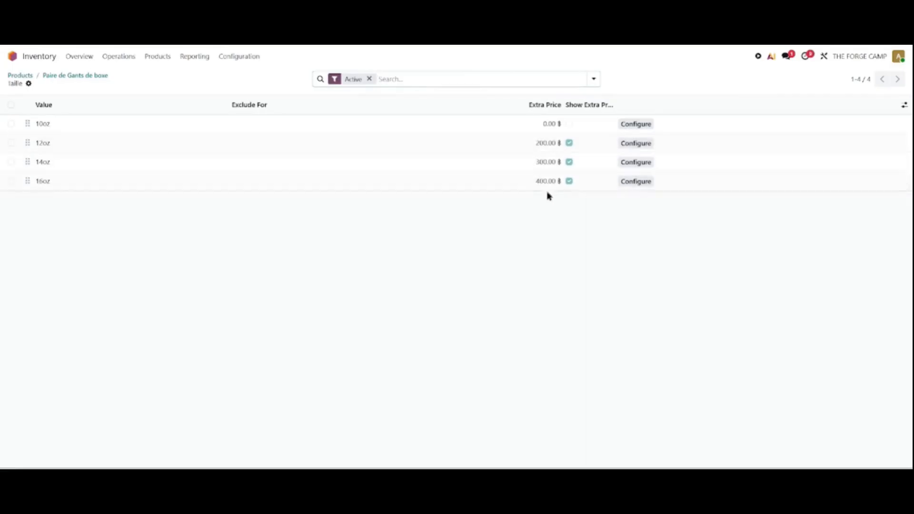
left_click(89, 76)
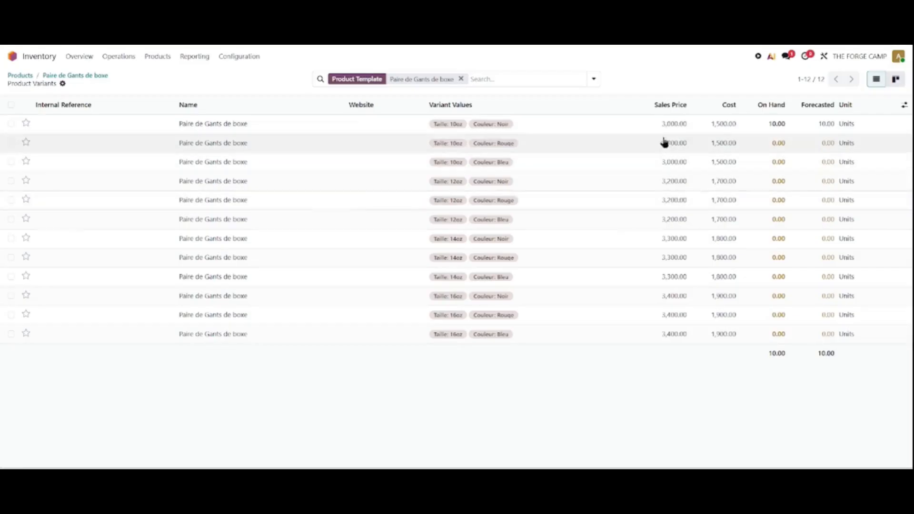
left_click(735, 125)
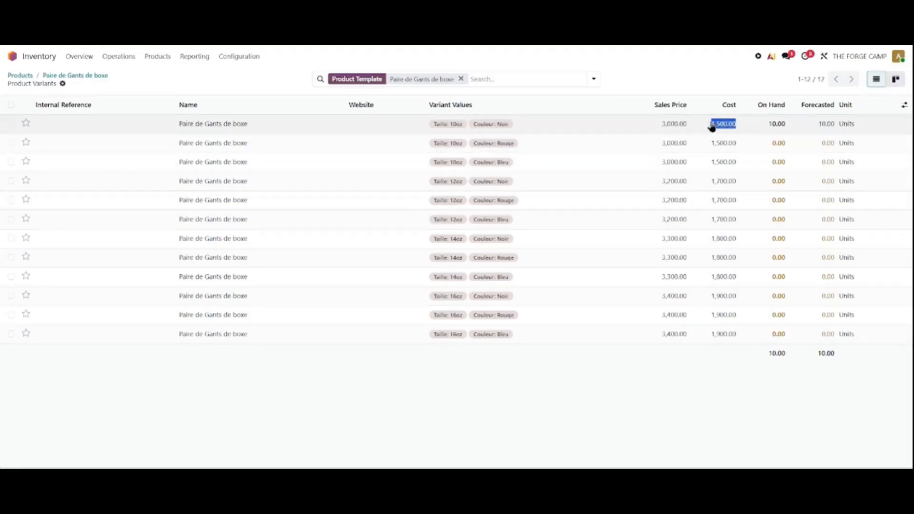
left_click(685, 125)
left_click(665, 125)
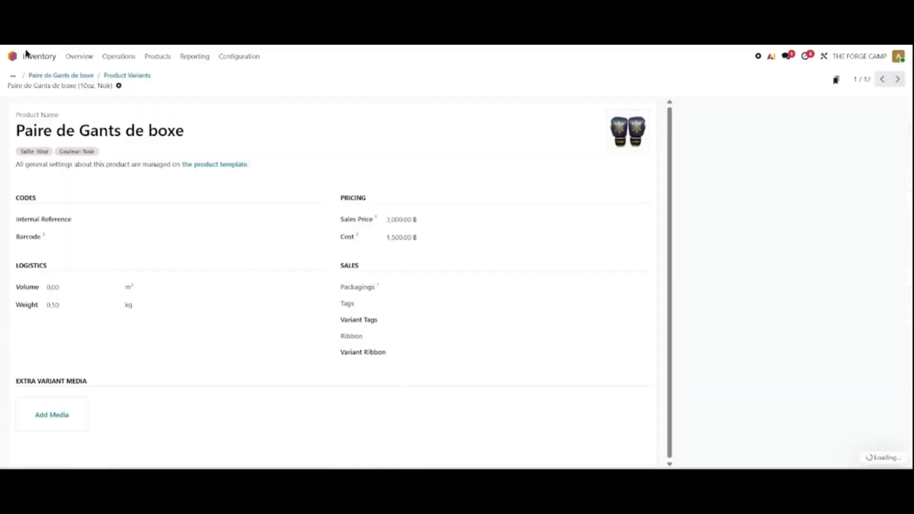
left_click(119, 76)
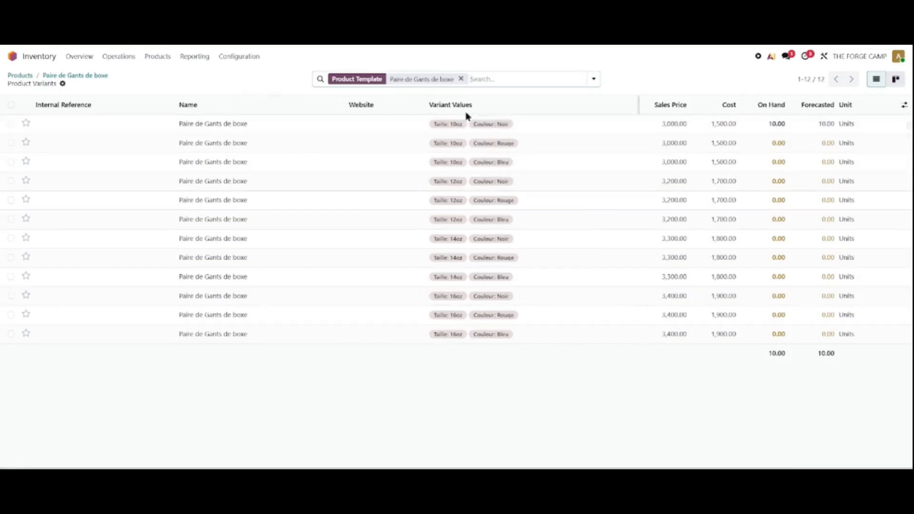
- Check the Landed Costs option under Valuation in the Inventory settings
left_click(247, 59)
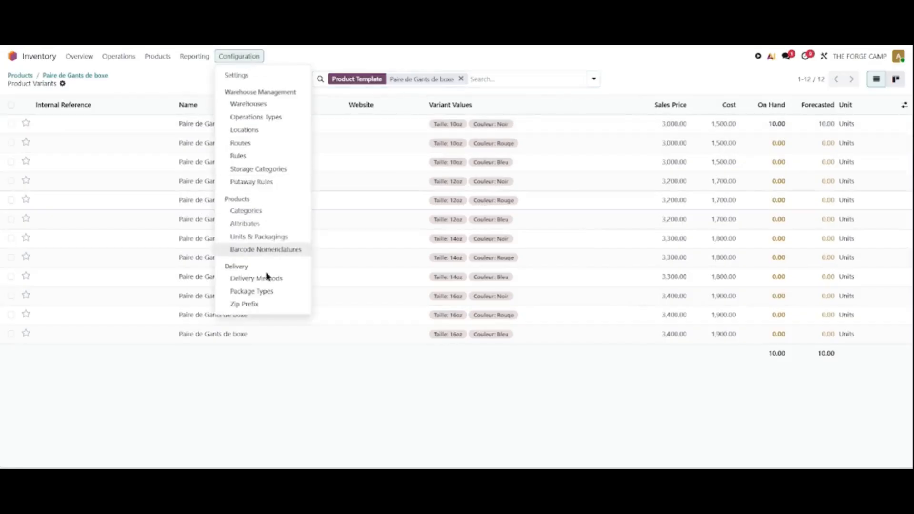
left_click(257, 76)
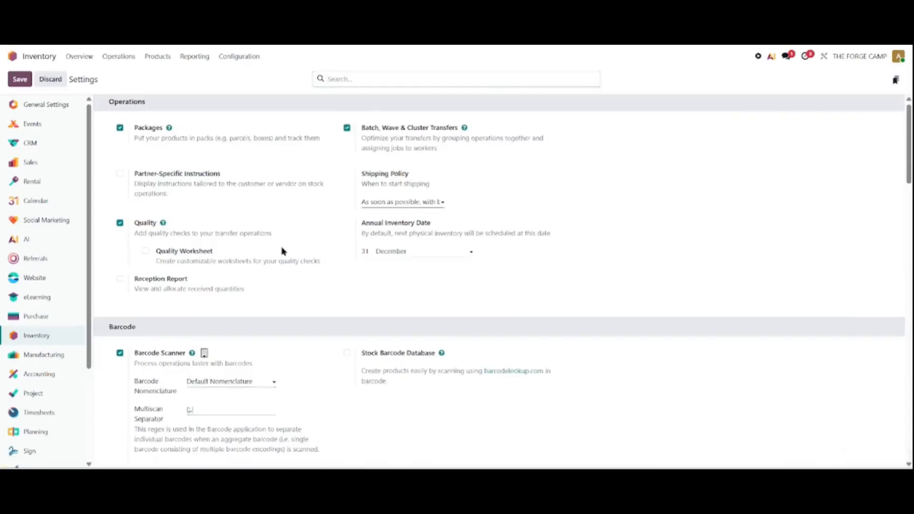
scroll(281, 249, "down", 10)
scroll(282, 252, "down", 8)
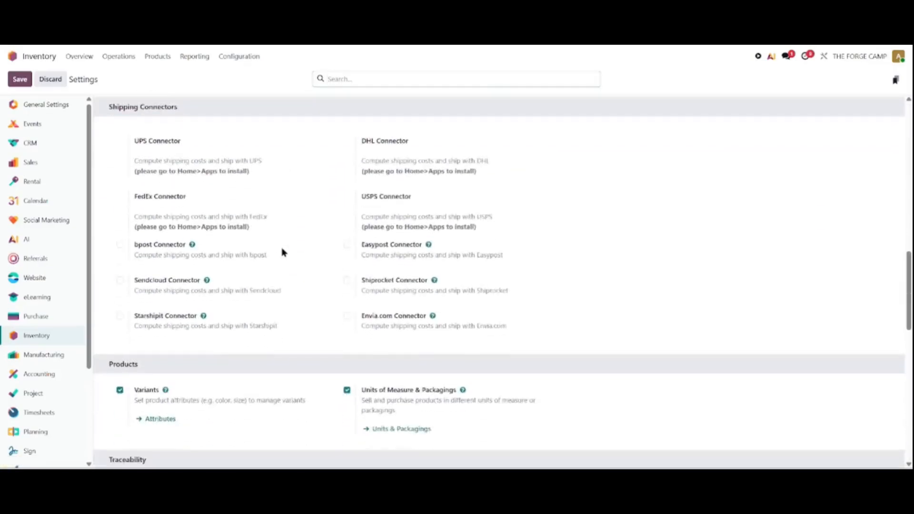
scroll(447, 241, "down", 5)
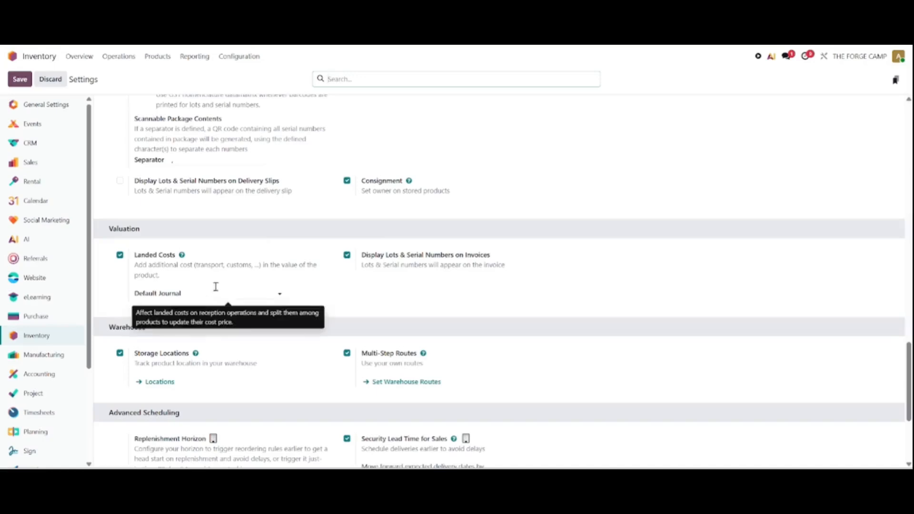
scroll(230, 283, "up", 5)
scroll(230, 283, "up", 5)
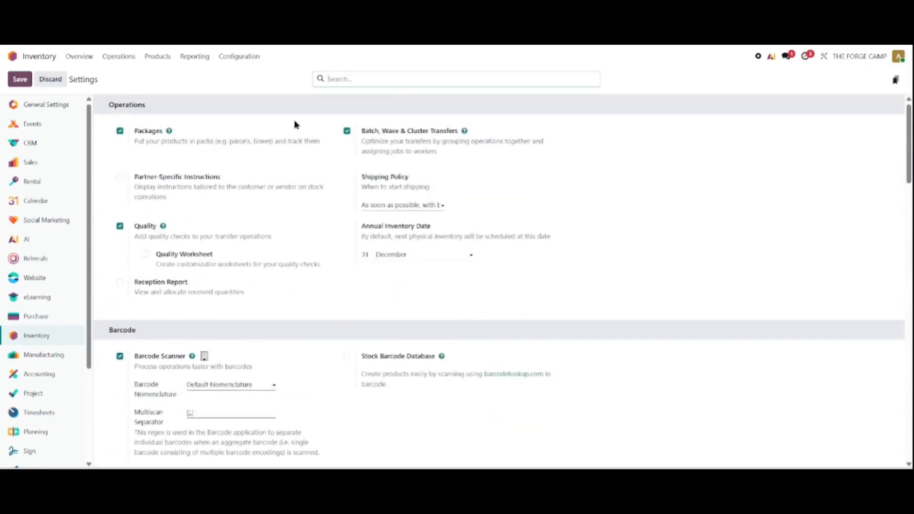
- Open the Gants de boxe category from the list of product categories
left_click(156, 57)
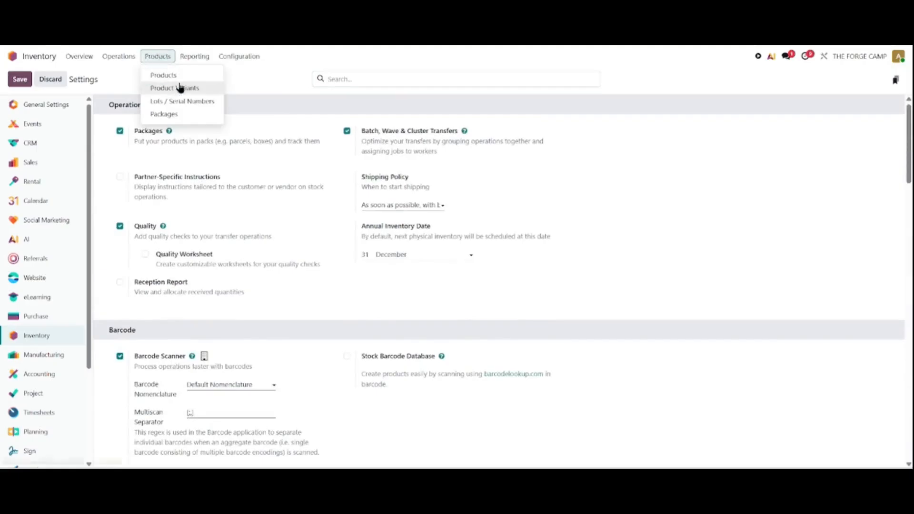
left_click(193, 57)
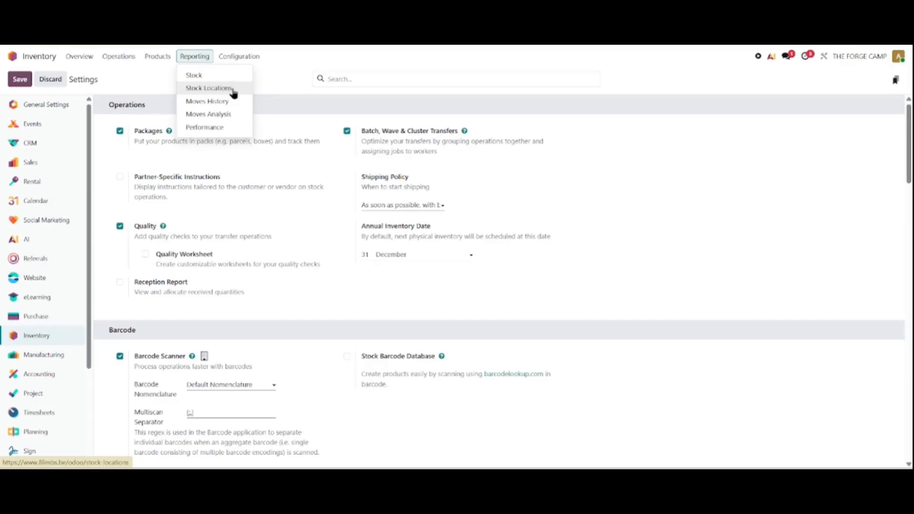
left_click(244, 61)
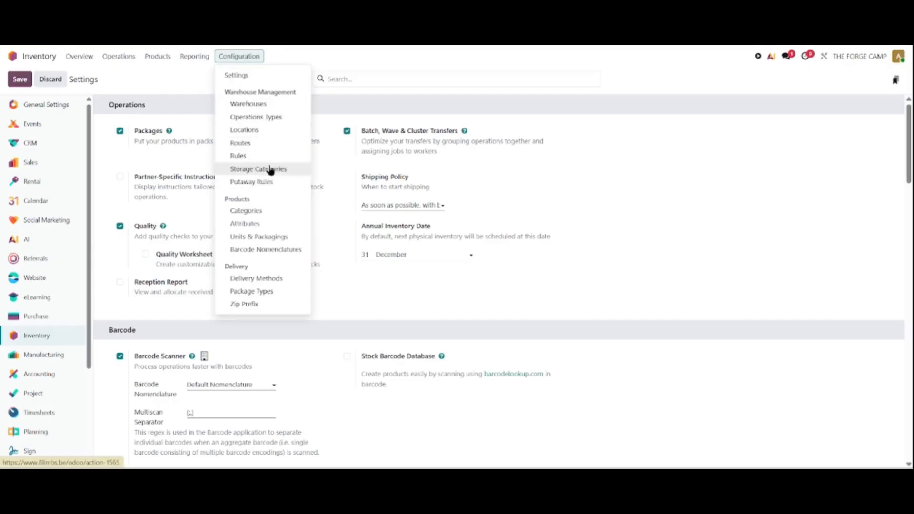
left_click(246, 211)
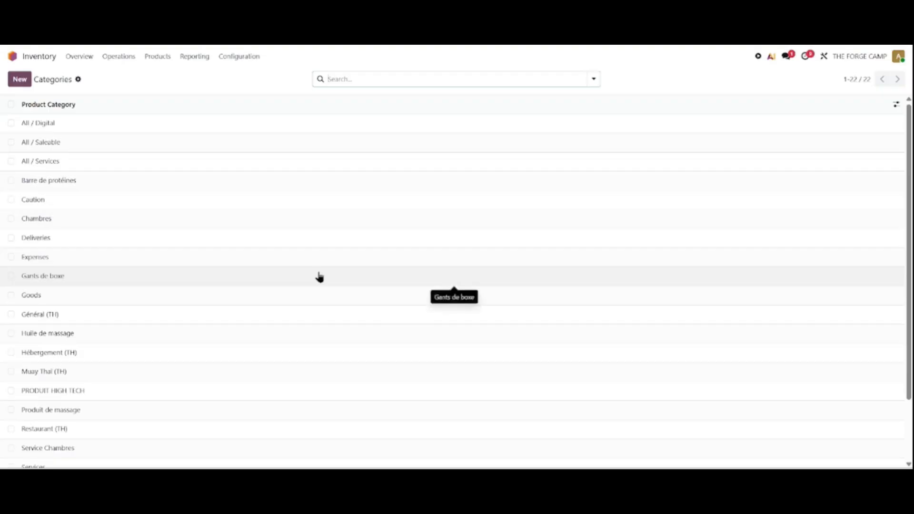
scroll(274, 267, "down", 3)
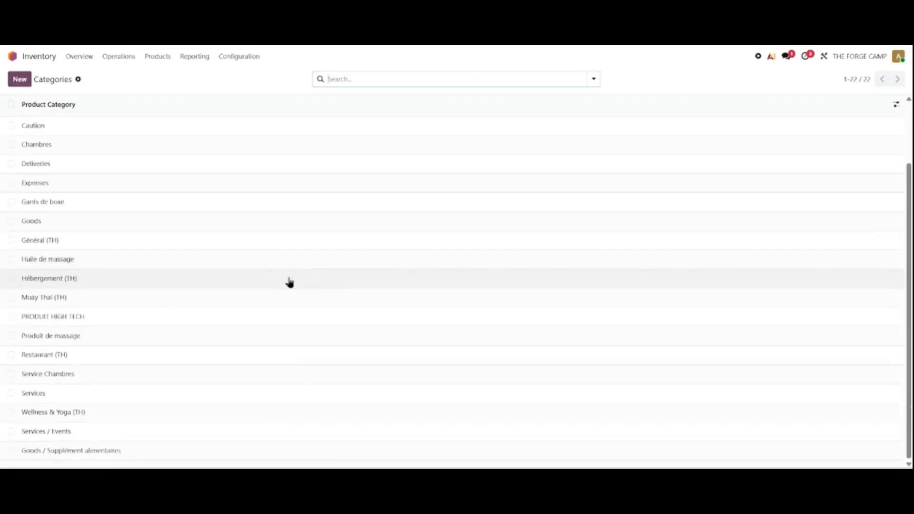
scroll(277, 285, "up", 3)
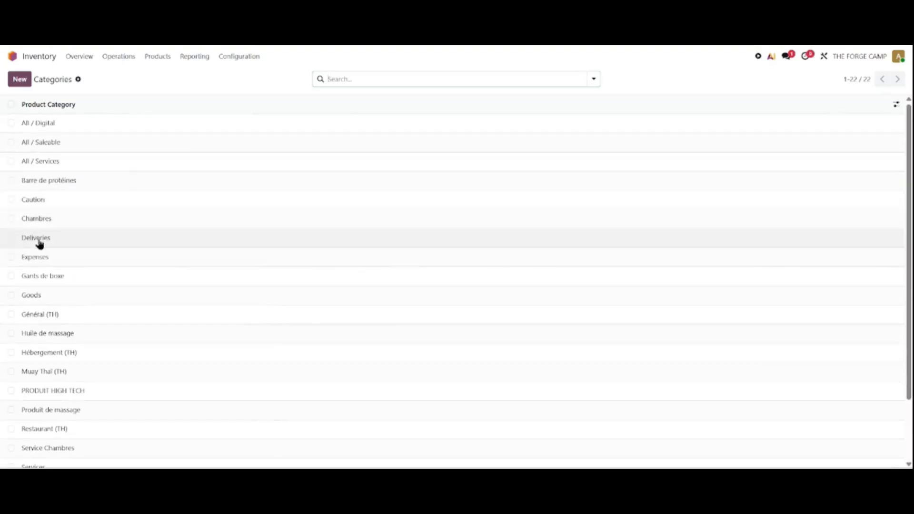
left_click(45, 278)
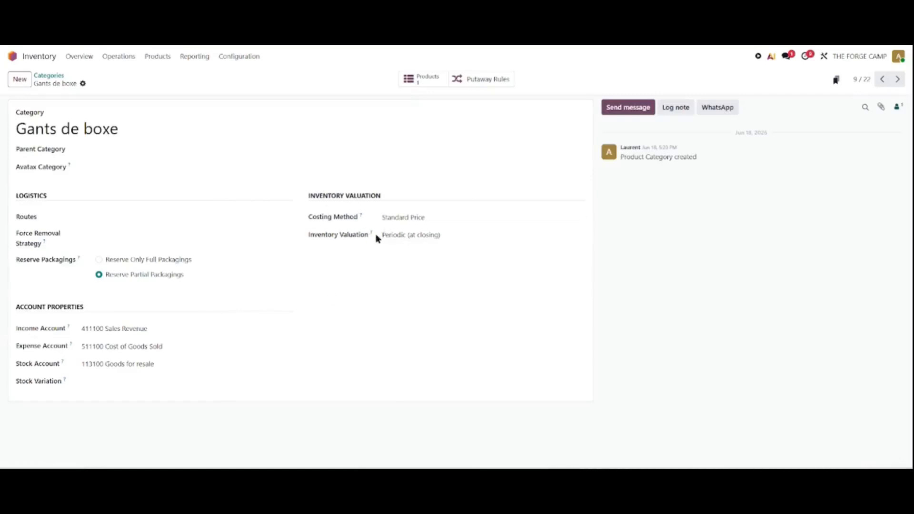
- Set the Gants de boxe category's costing method to Average Cost (AVCO) and inventory valuation to Perpetual (at invoicing), and save
left_click(459, 217)
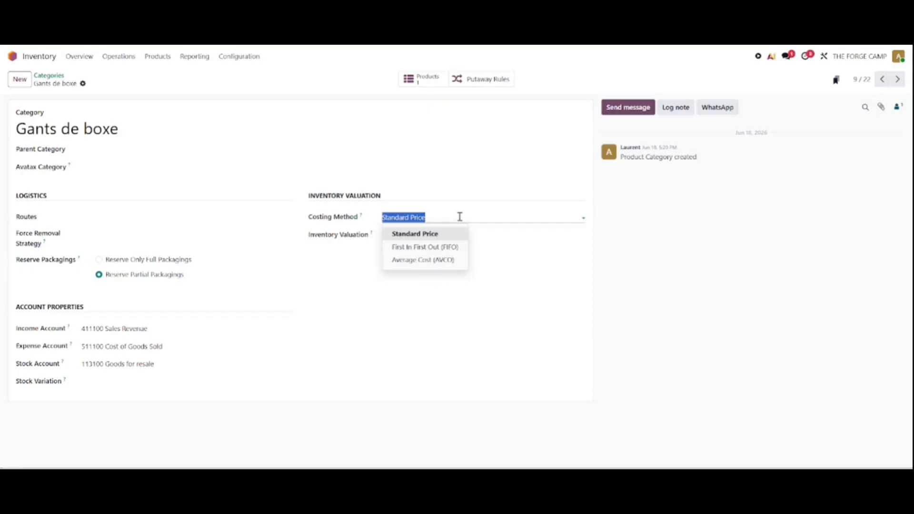
left_click(453, 259)
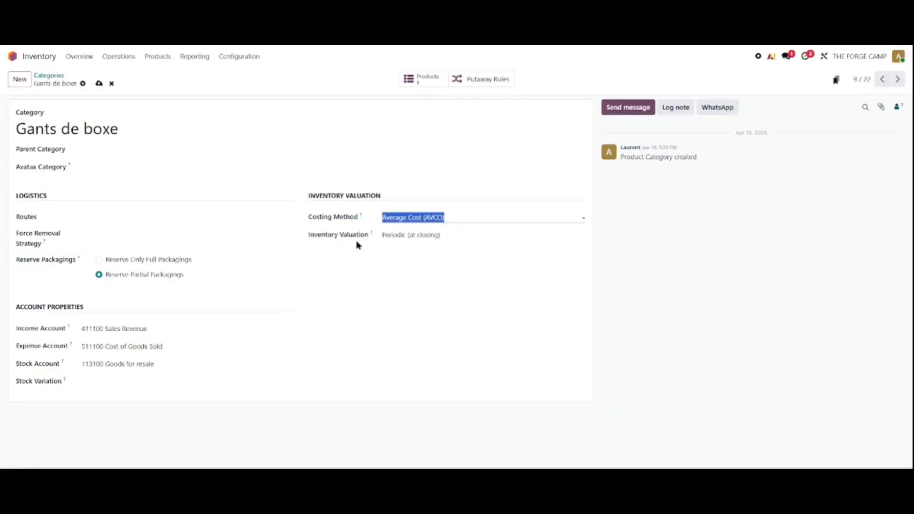
left_click(423, 235)
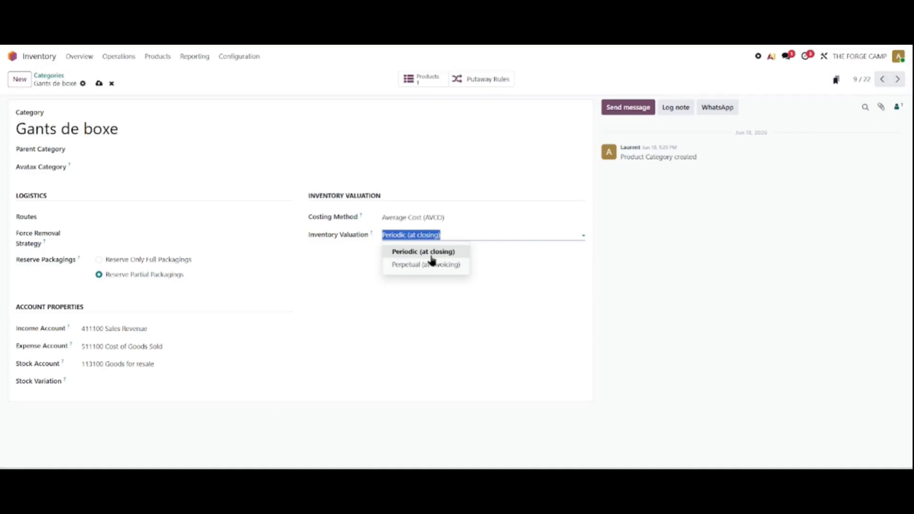
left_click(460, 265)
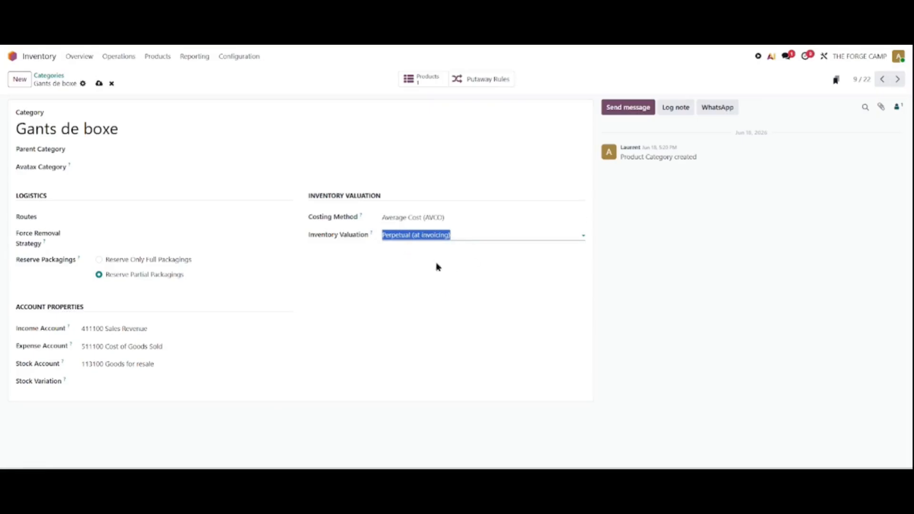
left_click(99, 84)
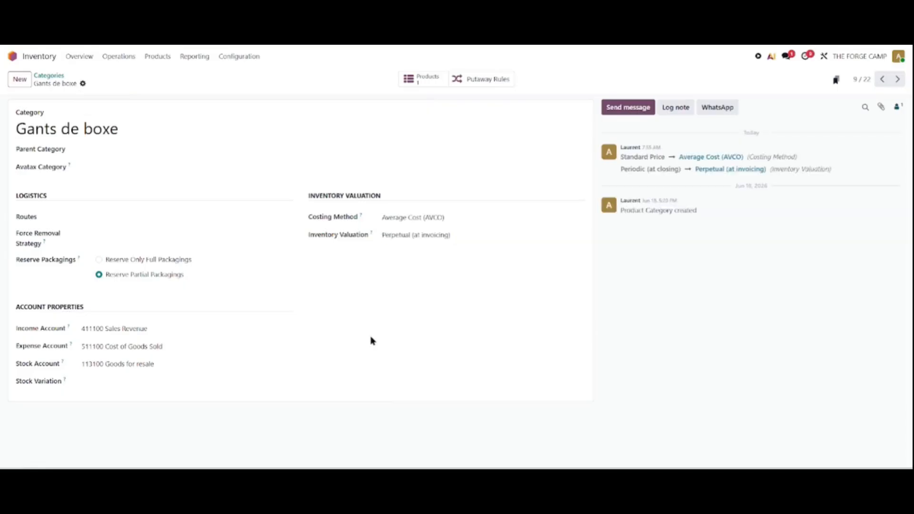
- Create a new product named "Taxe d'importation"
left_click(160, 57)
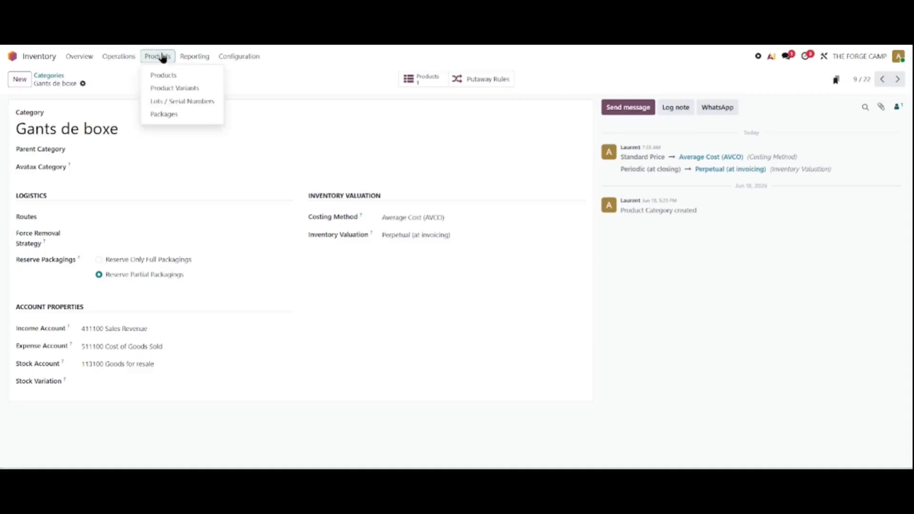
left_click(174, 76)
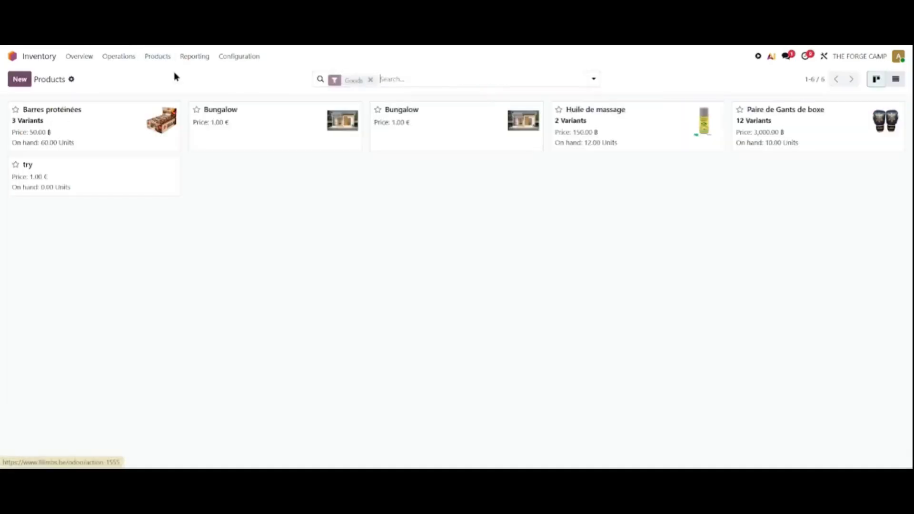
left_click(19, 79)
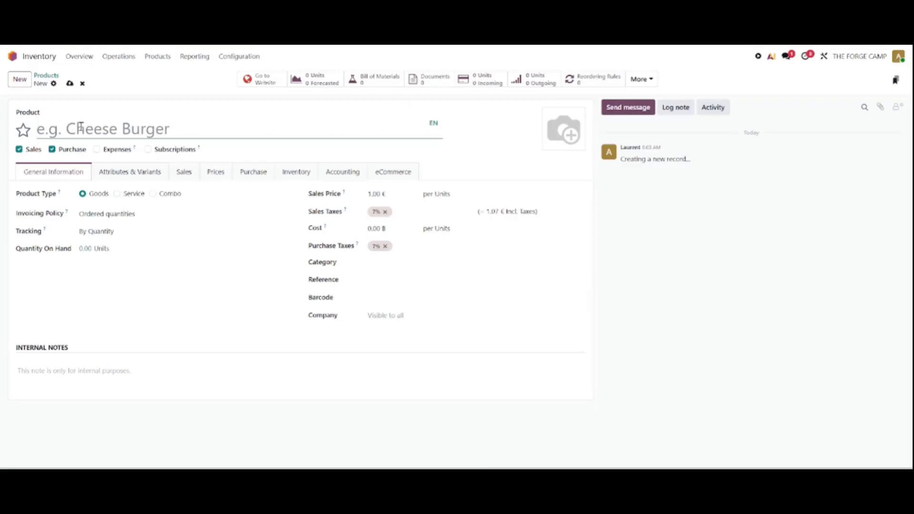
type("tAXE D")
key("BackSpace")
key("BackSpace")
key("BackSpace")
key("BackSpace")
key("BackSpace")
key("BackSpace")
type("Taxe d")
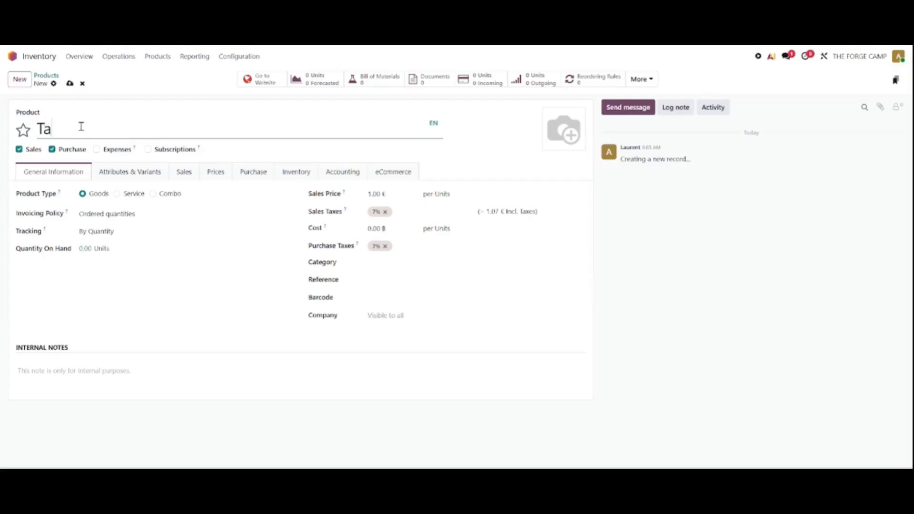
type("pora")
key("BackSpace")
type("tati")
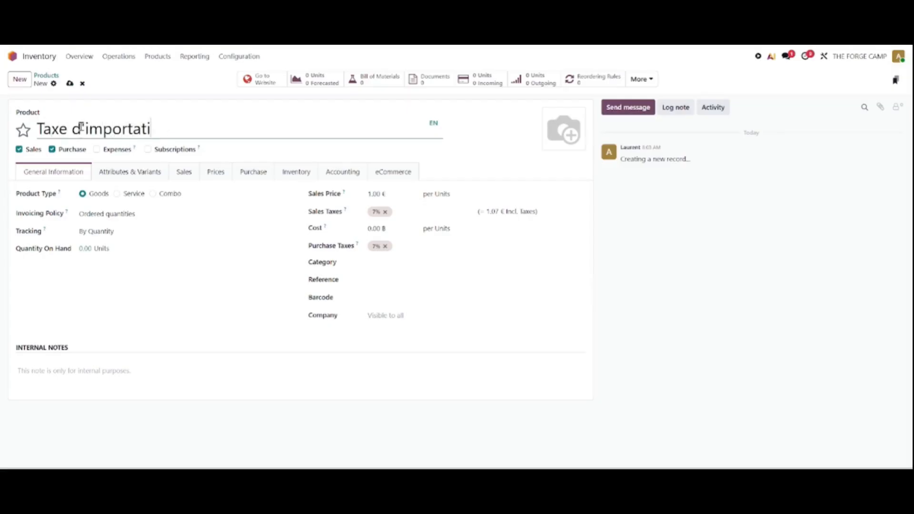
type("on")
- Set the Taxe d'importation product's type to Service and its category to Gants de boxe
left_click(117, 194)
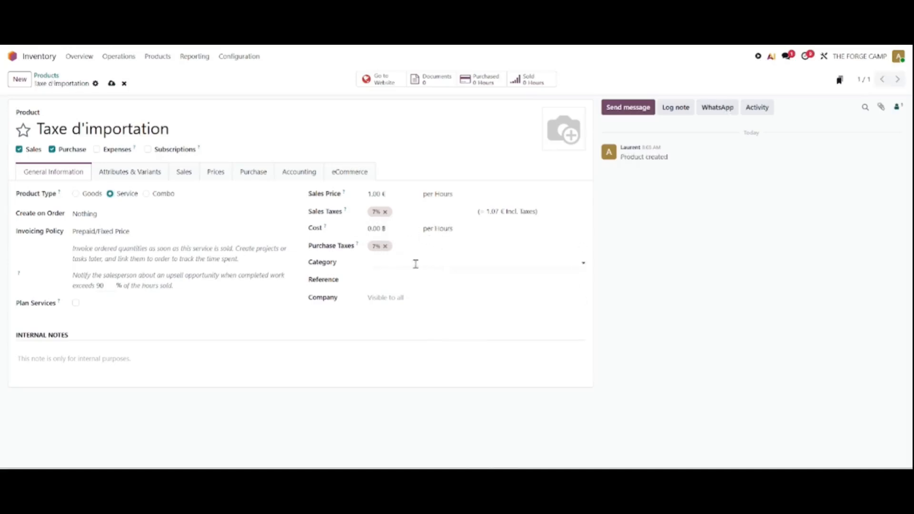
left_click(415, 265)
type("gan")
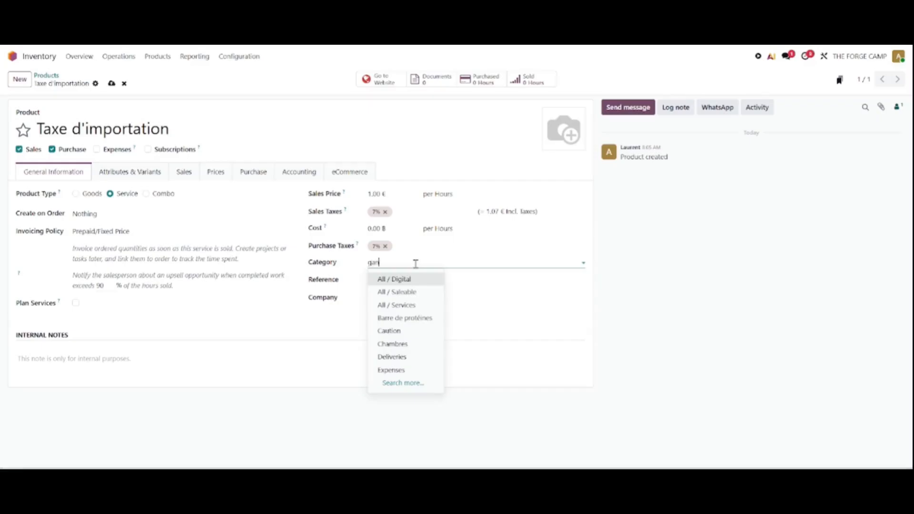
type("gt")
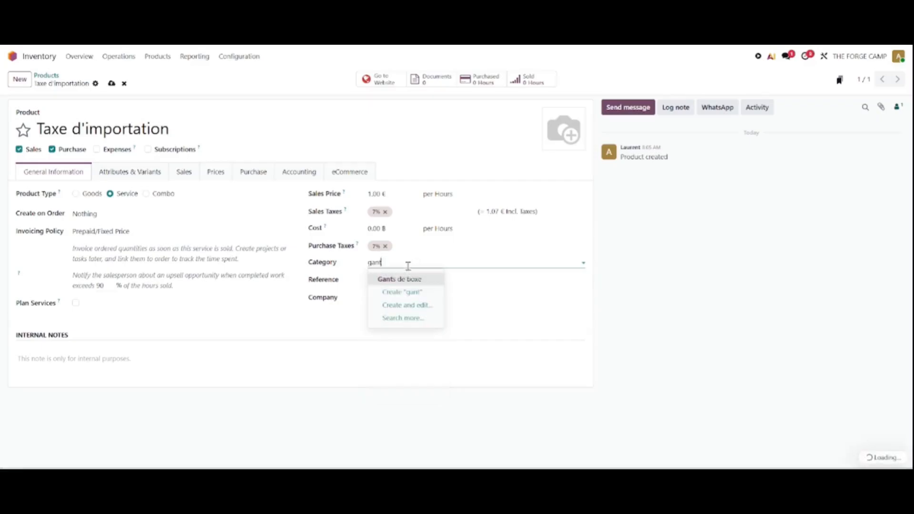
left_click(402, 279)
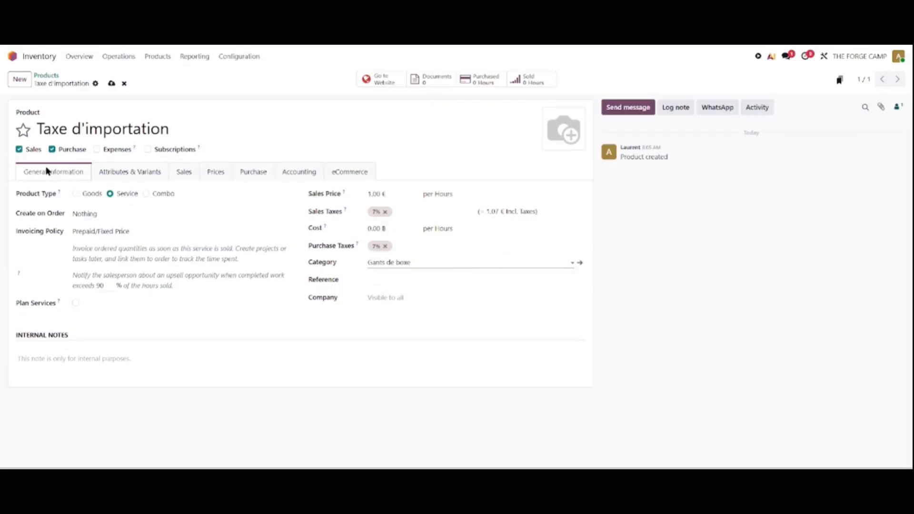
- Mark the Taxe d'importation product as a landed cost with Equal as its default split method
left_click(256, 176)
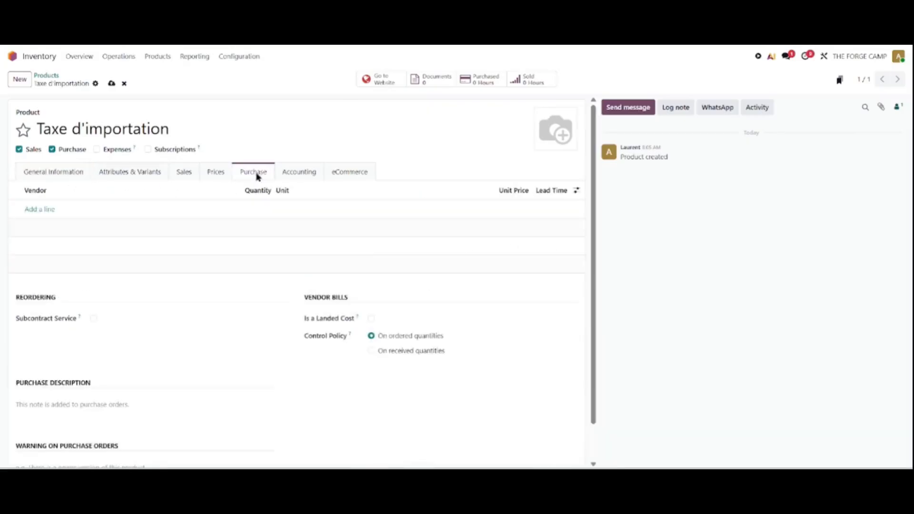
left_click(371, 319)
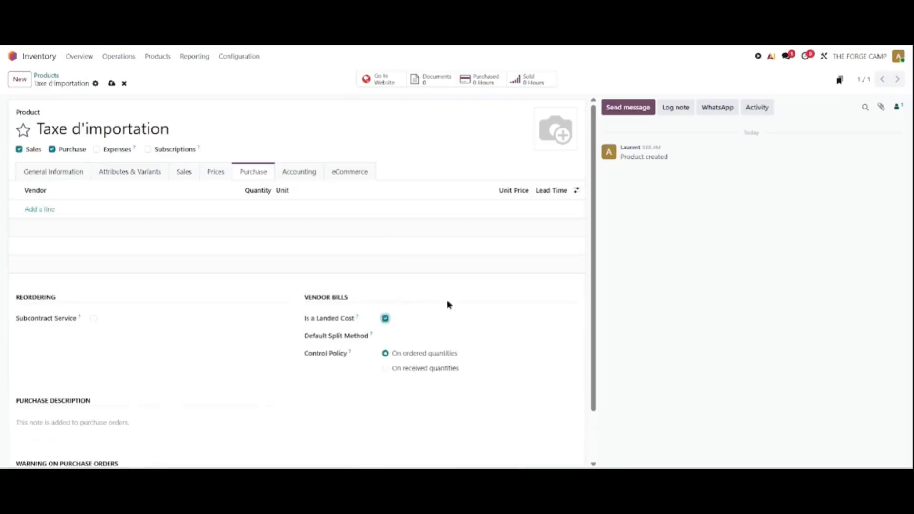
scroll(509, 373, "down", 1)
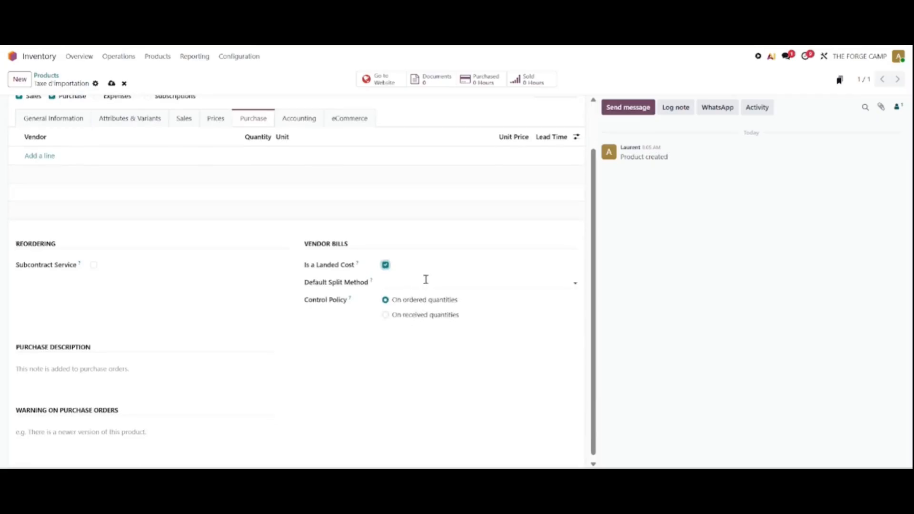
left_click(426, 281)
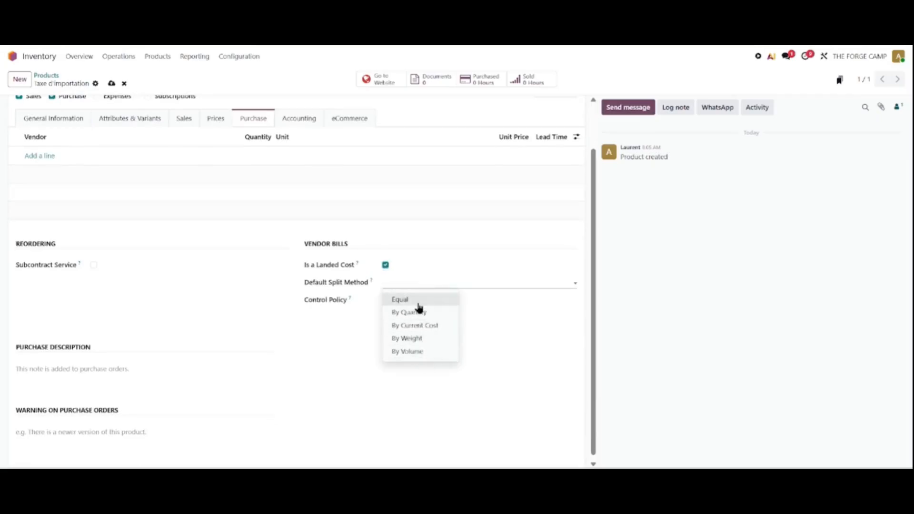
left_click(438, 300)
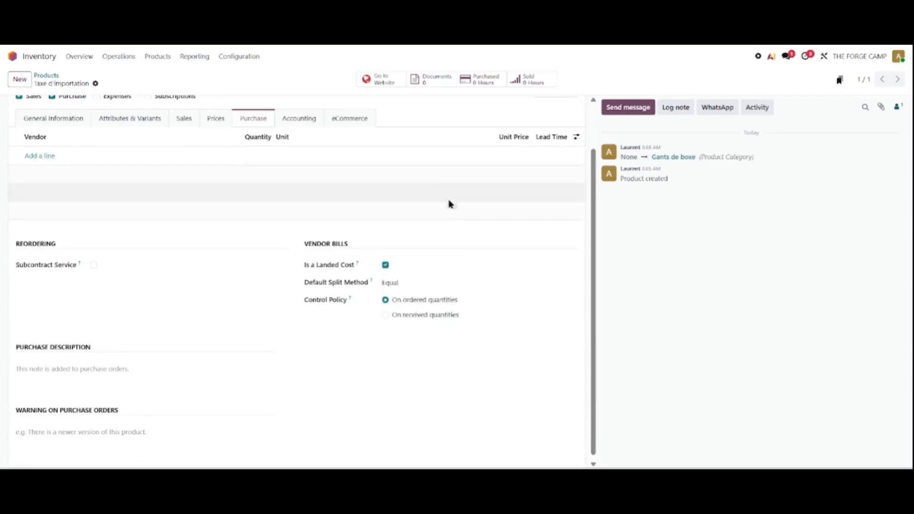
left_click(459, 279)
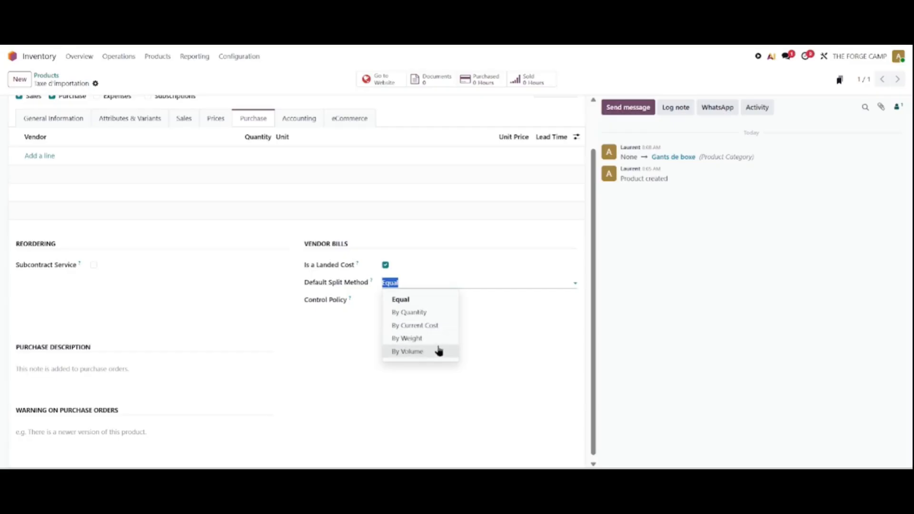
left_click(425, 300)
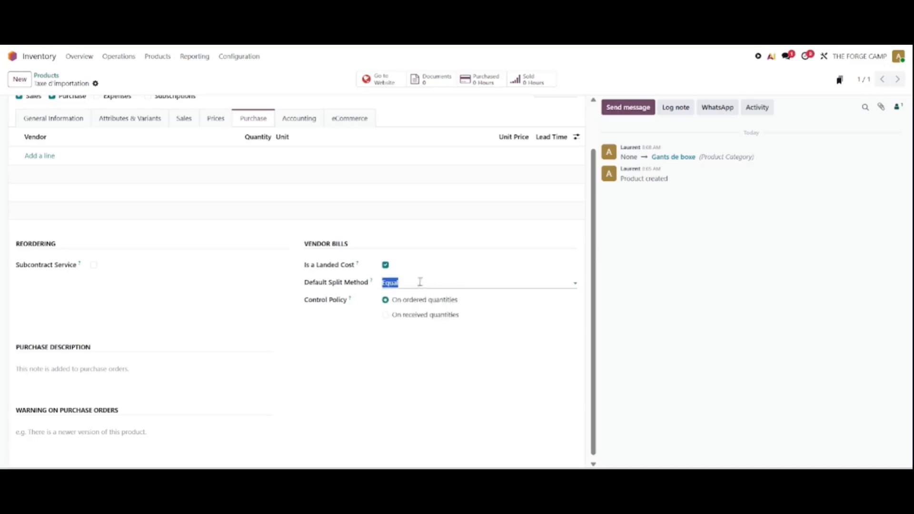
scroll(119, 109, "up", 2)
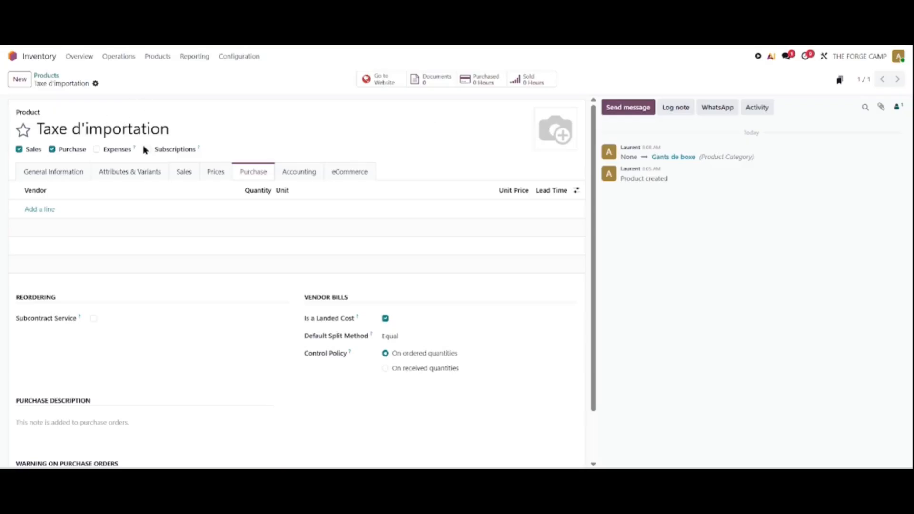
- Switch to the Purchase app
left_click(12, 57)
type("/:")
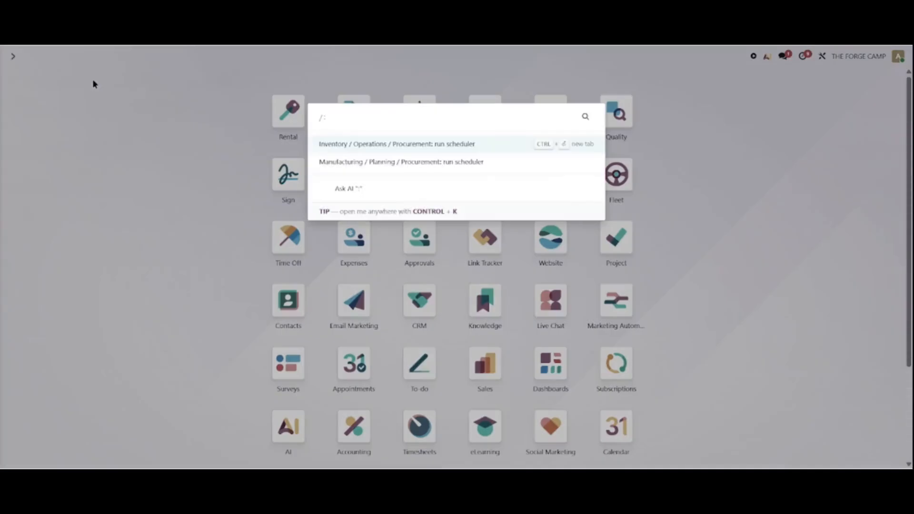
key("BackSpace")
type("PIR")
key("BackSpace")
key("BackSpace")
type("U")
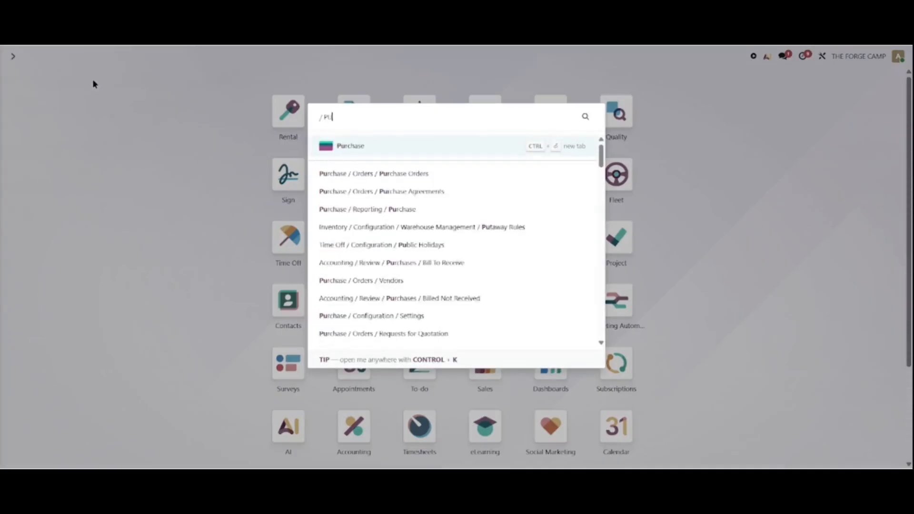
key("Return")
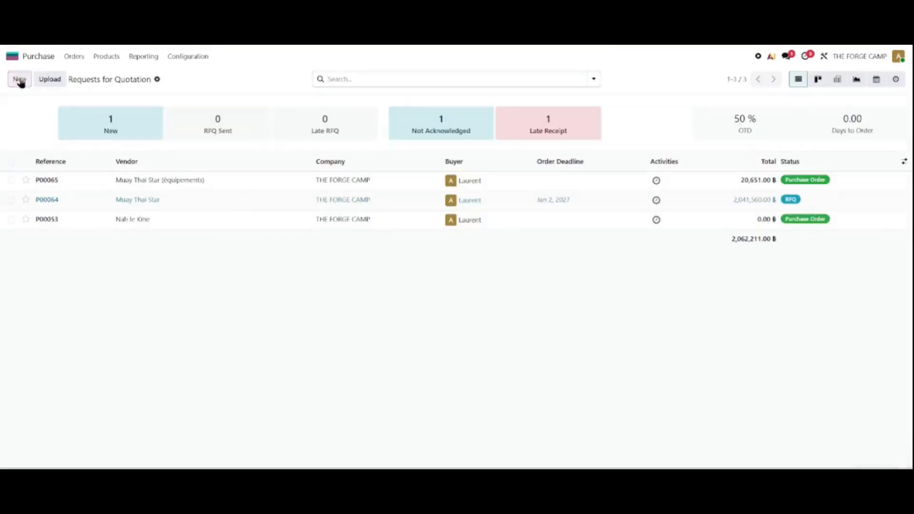
- Create a new request for quotation with Muay Thai Star (équipements) as the vendor
left_click(20, 80)
left_click(186, 168)
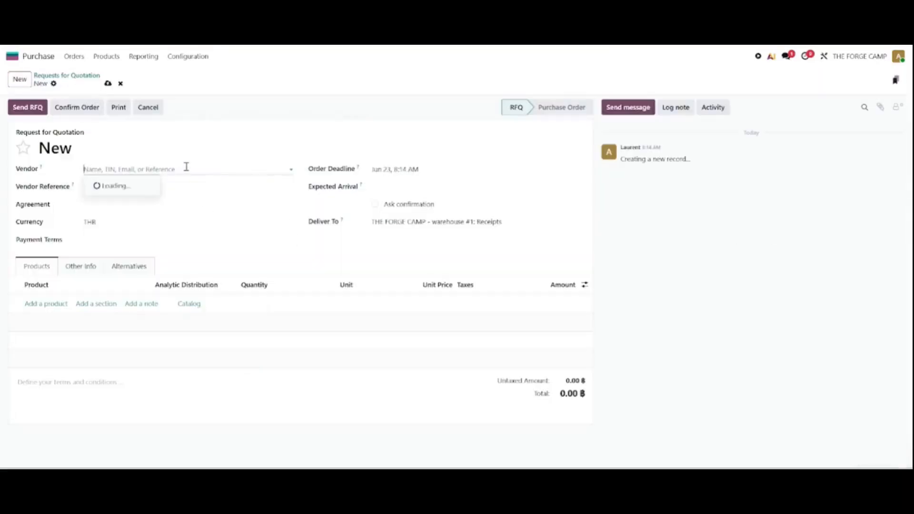
type("LUAY")
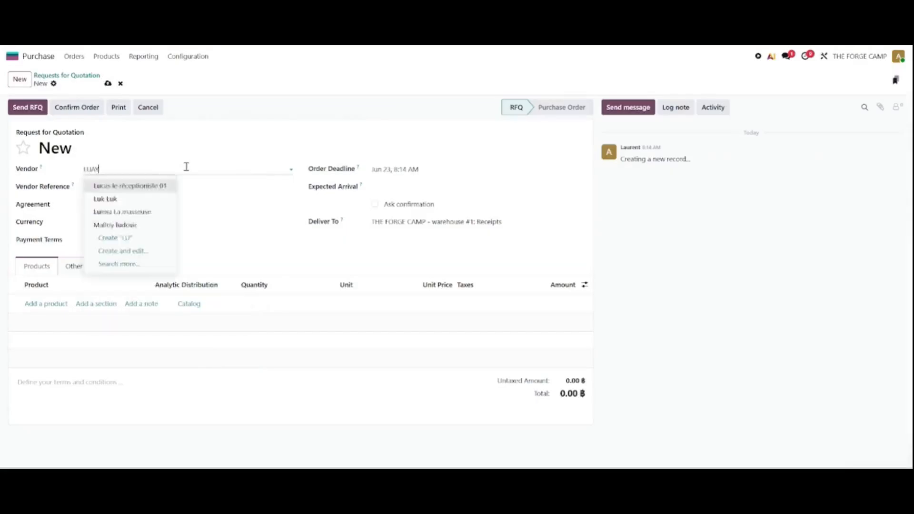
type("MUAY")
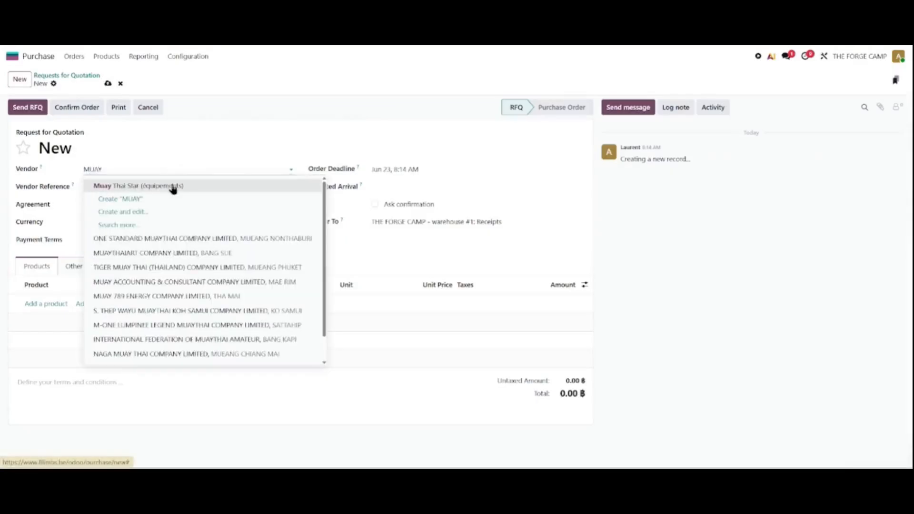
left_click(174, 185)
- Add a product line for 10 units of Paire de Gants de boxe (10oz, Noir)
left_click(55, 304)
type("GANT")
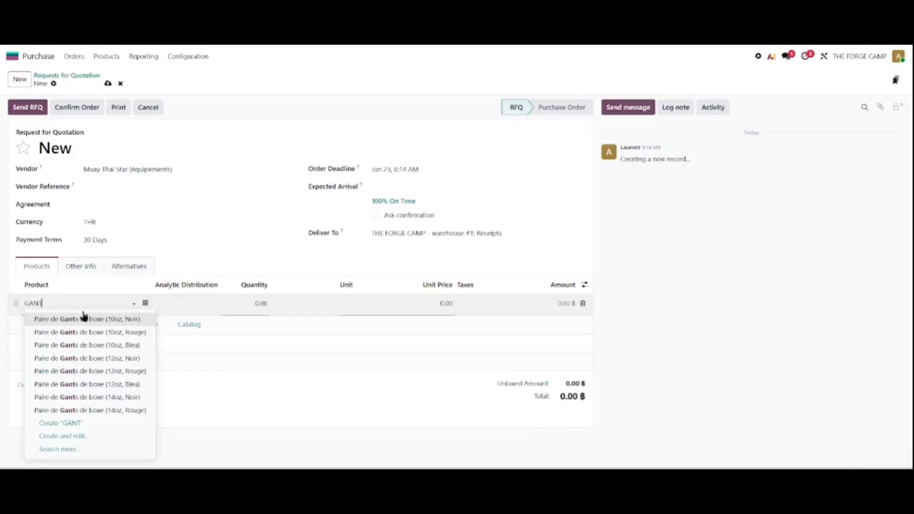
left_click(84, 318)
left_click(260, 303)
type("1")
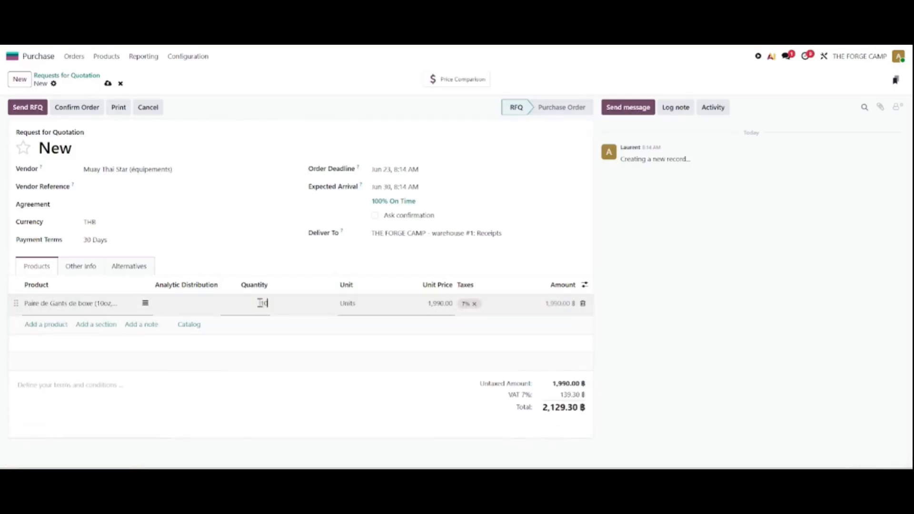
type("0")
left_click(667, 360)
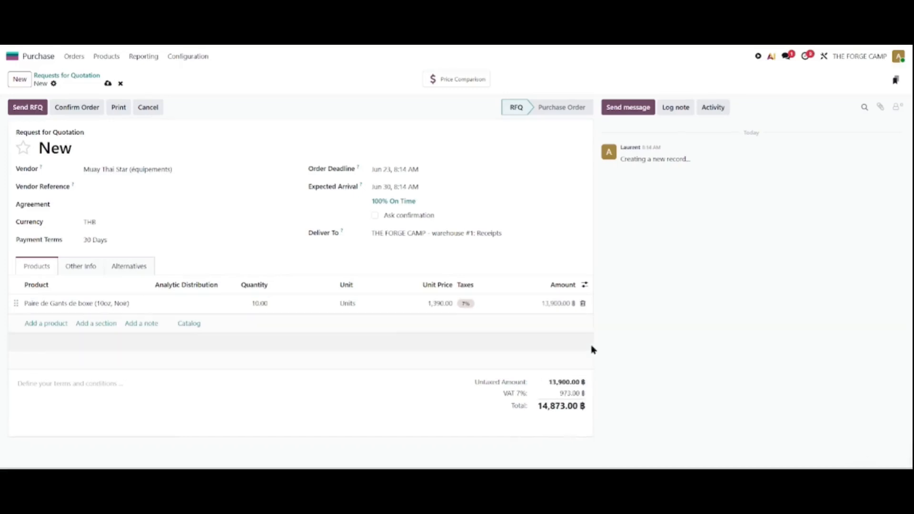
- Confirm the purchase order and receive the ordered gloves into stock
left_click(82, 108)
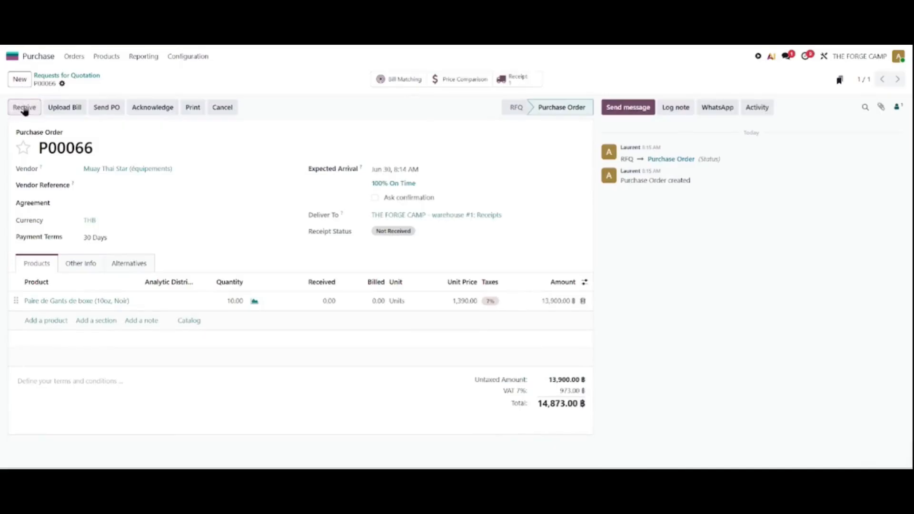
left_click(24, 108)
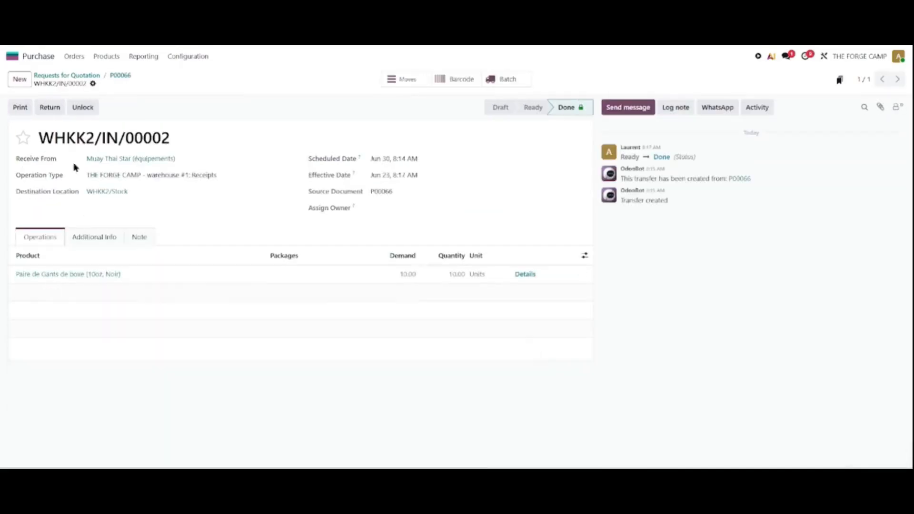
left_click_drag(176, 140, 43, 136)
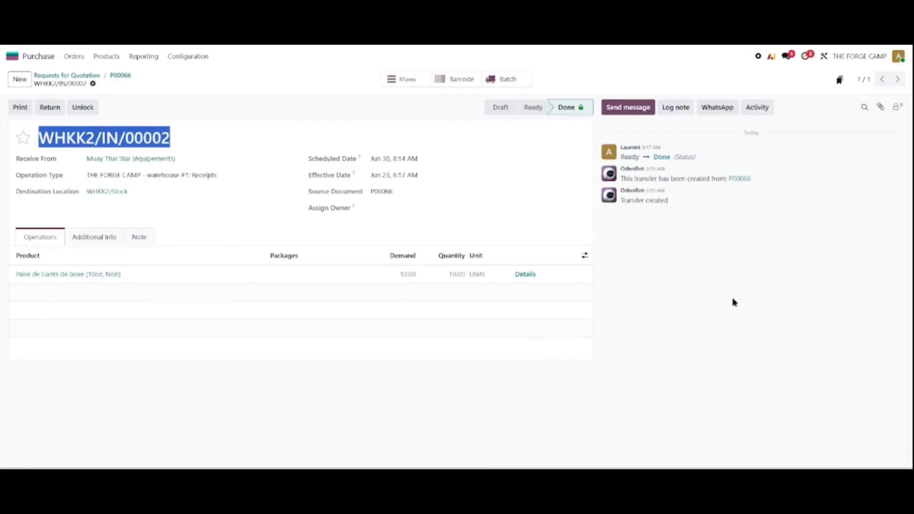
left_click(225, 205)
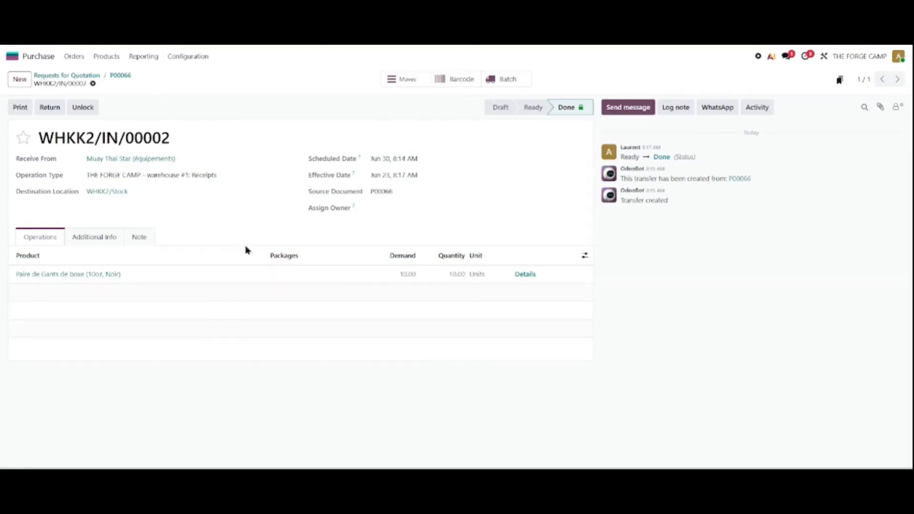
- Switch to the Inventory app and check the unit cost history of Paire de Gants de boxe (10oz, Noir) from the stock report
left_click(14, 57)
type("in")
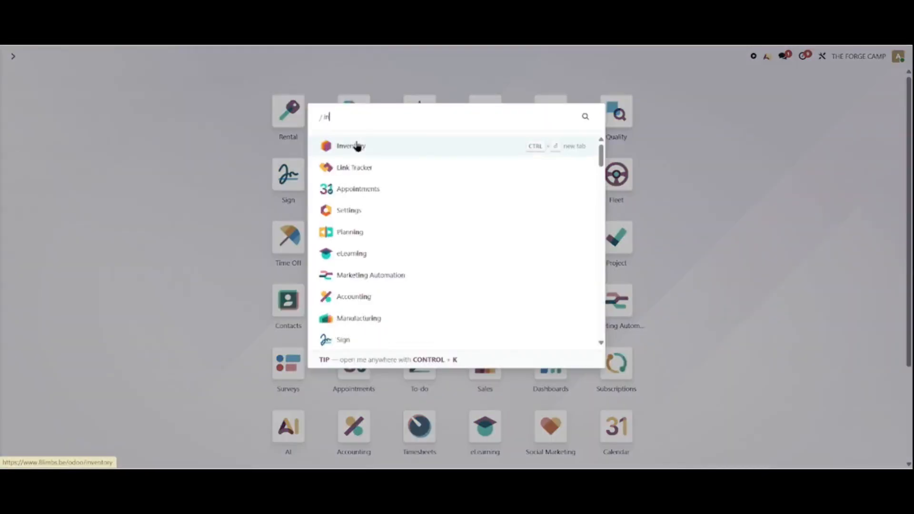
key("Return")
left_click(195, 57)
left_click(204, 79)
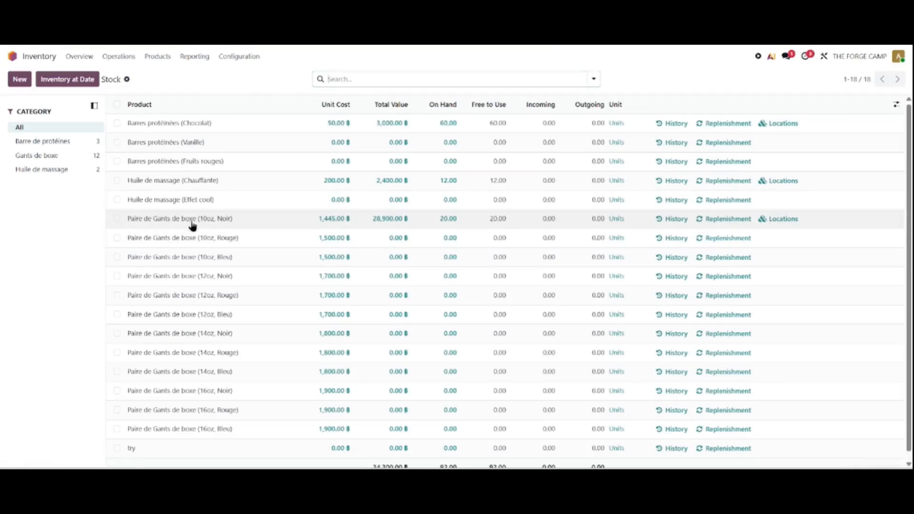
left_click(338, 220)
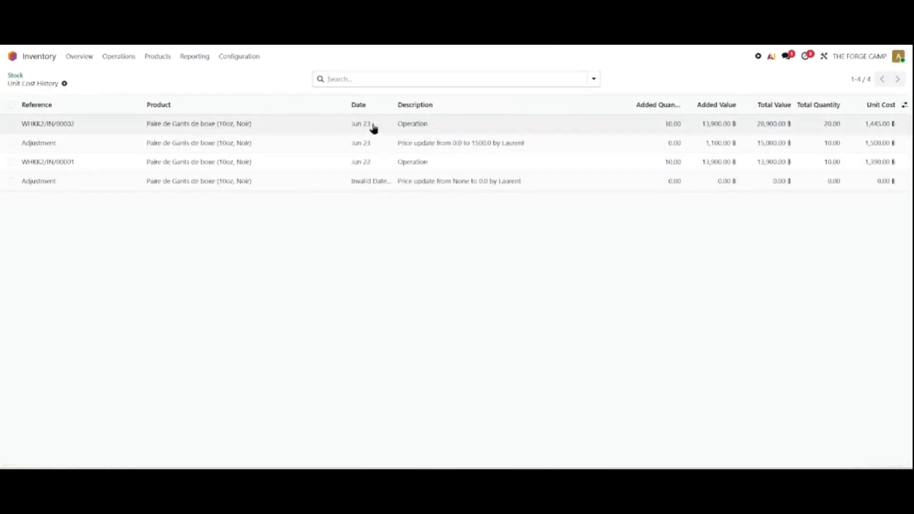
left_click_drag(902, 124, 863, 125)
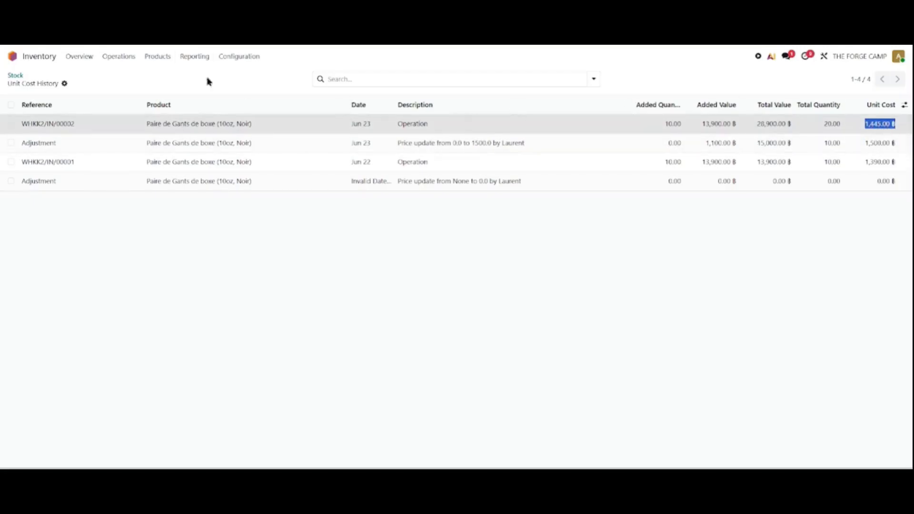
- Return to the glove purchase order in the Purchase app and upload the "facture muay thai star" file as its vendor bill
left_click(20, 57)
type("pu")
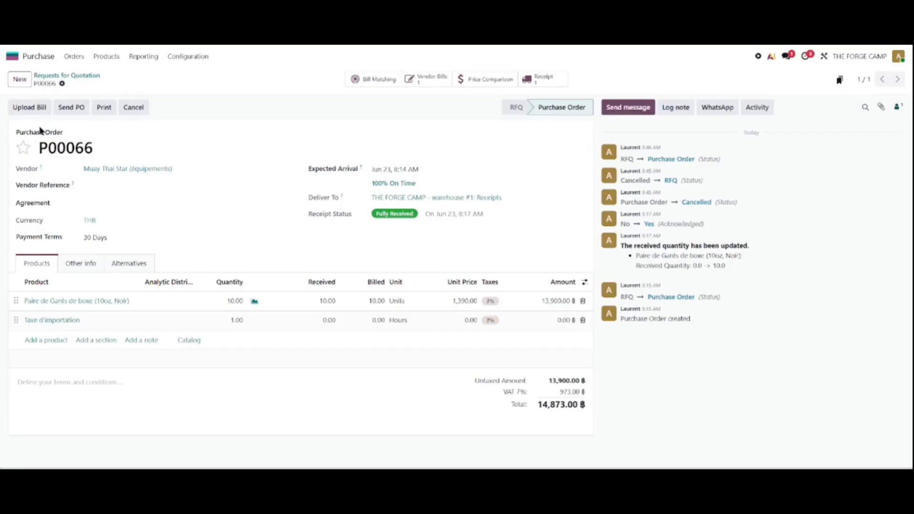
left_click(41, 107)
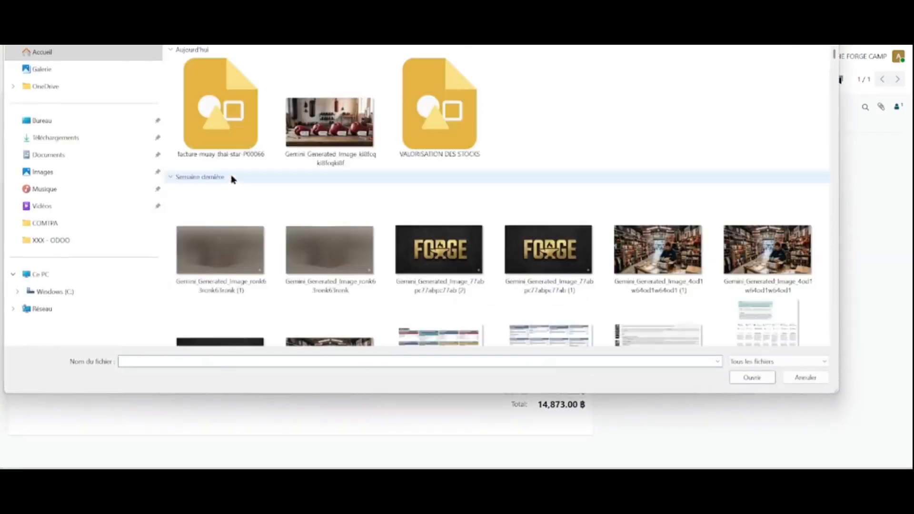
double_click(237, 127)
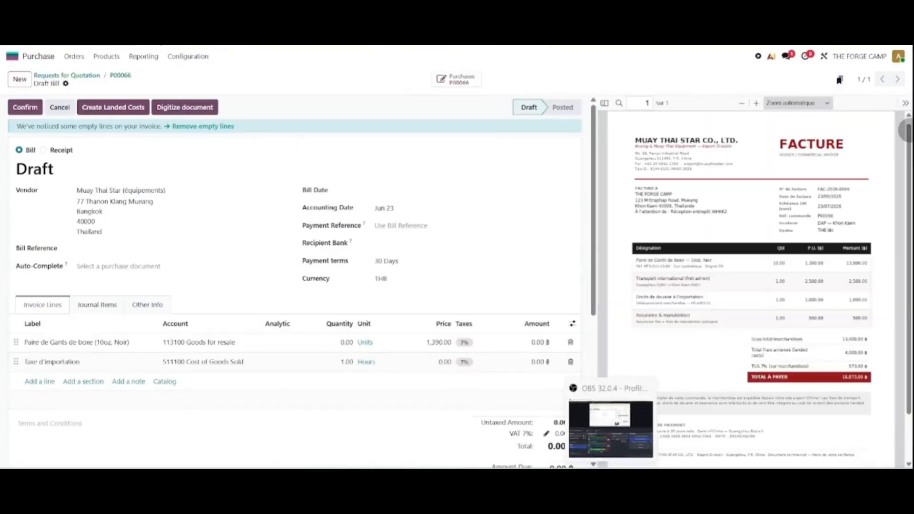
- Set the Taxe d'importation line's price to 4,000 and the bill date to June 23, and save the draft bill
left_click(443, 363)
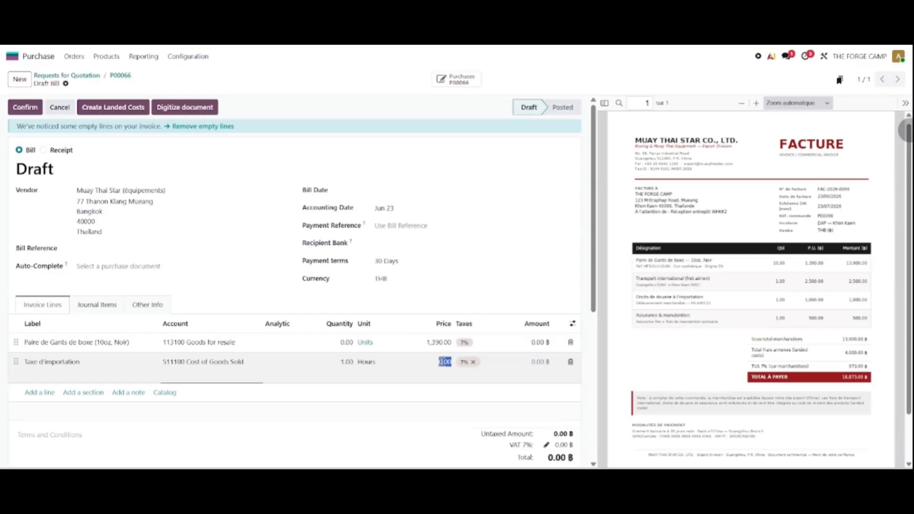
type("40")
left_click(471, 408)
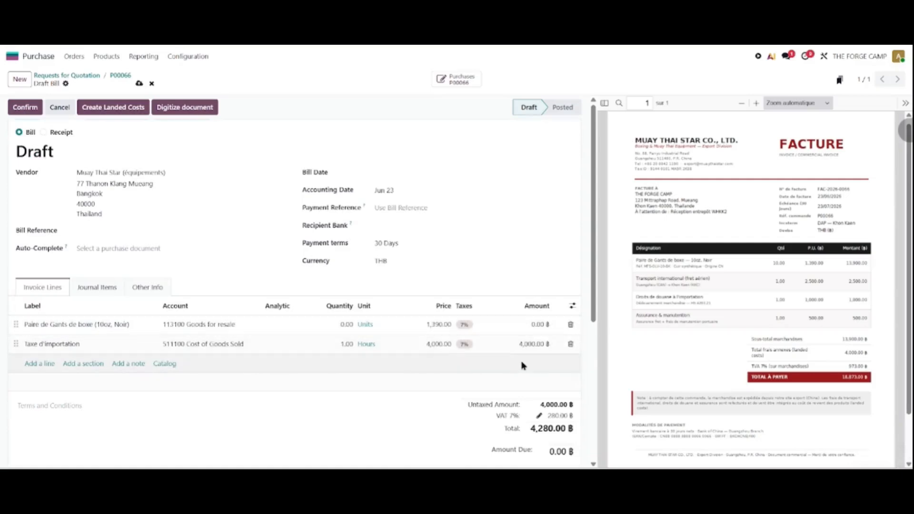
left_click(403, 173)
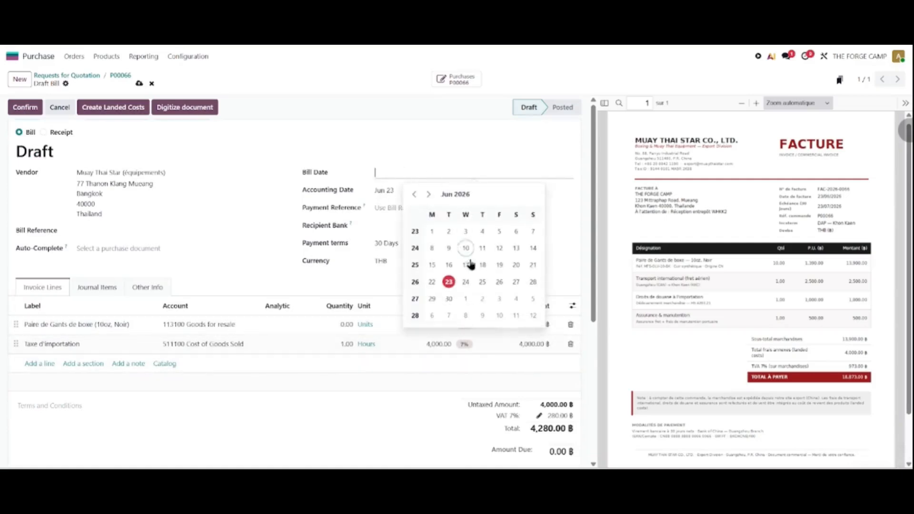
left_click(448, 281)
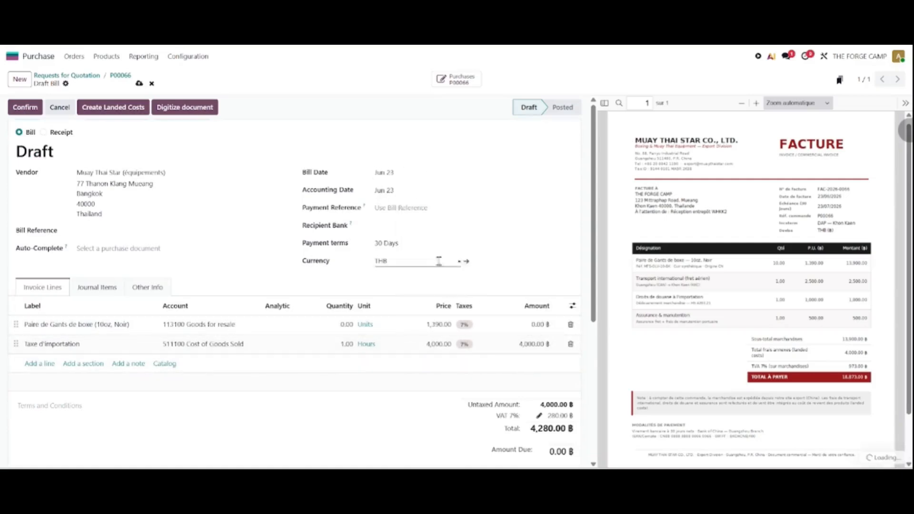
left_click(140, 84)
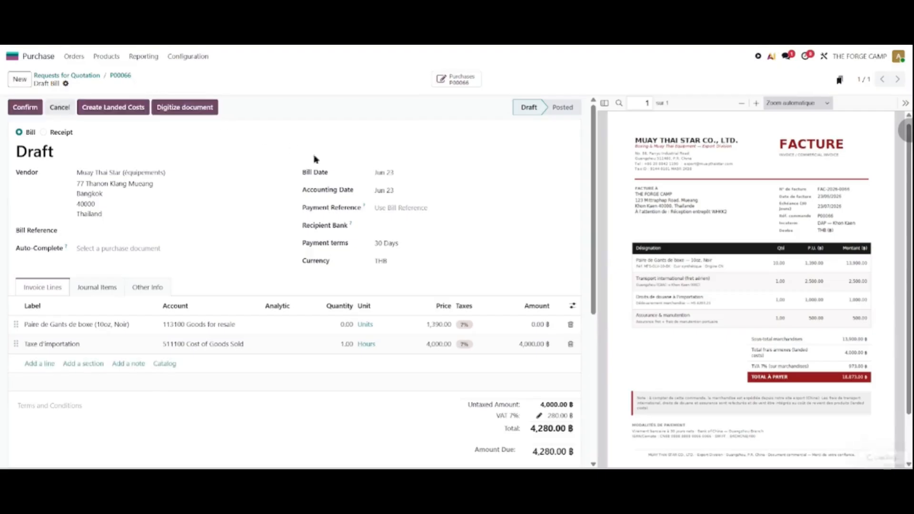
- Create a landed cost from the draft bill and validate it
left_click(130, 108)
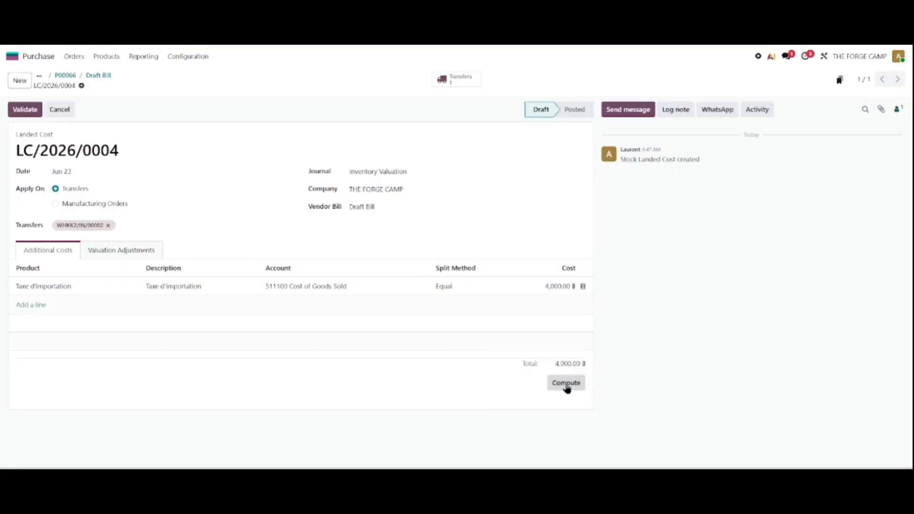
left_click(29, 110)
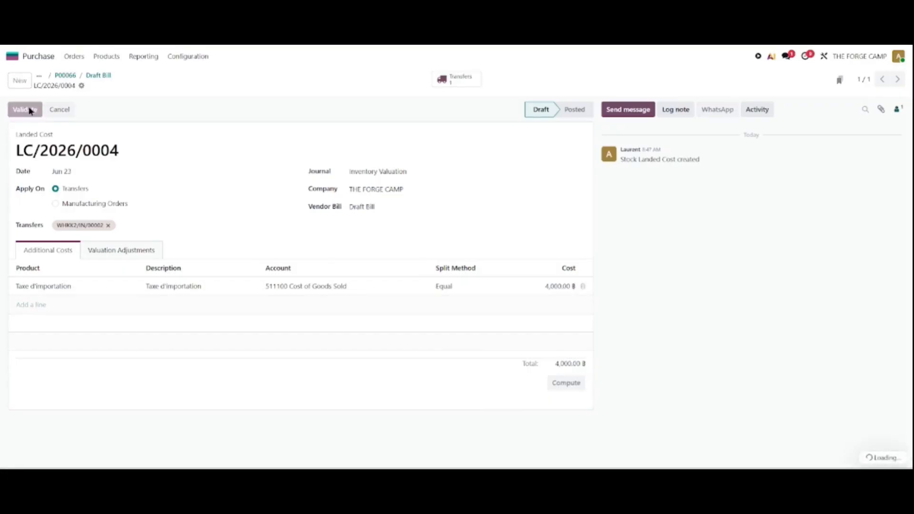
- Review the landed cost's valuation adjustments, and check the unit cost history of Paire de Gants de boxe (10oz, Noir) from the Inventory app's stock report
left_click(130, 252)
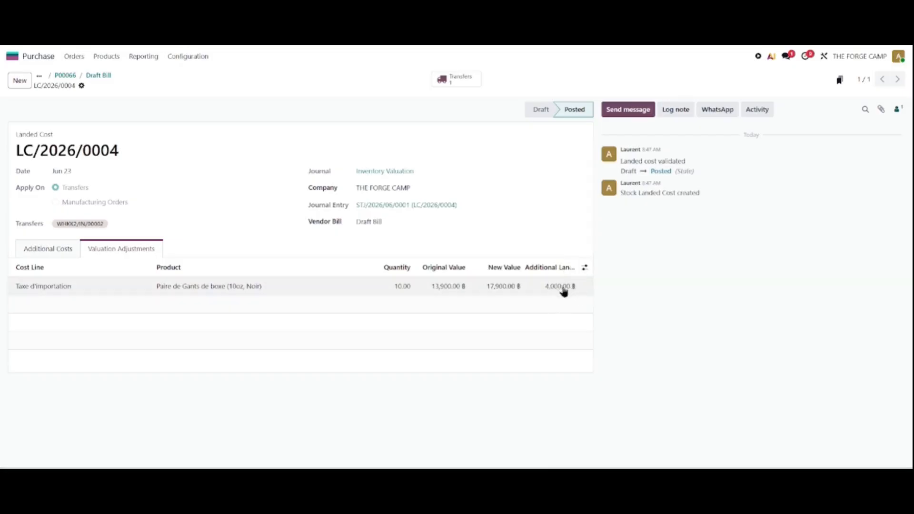
left_click(148, 56)
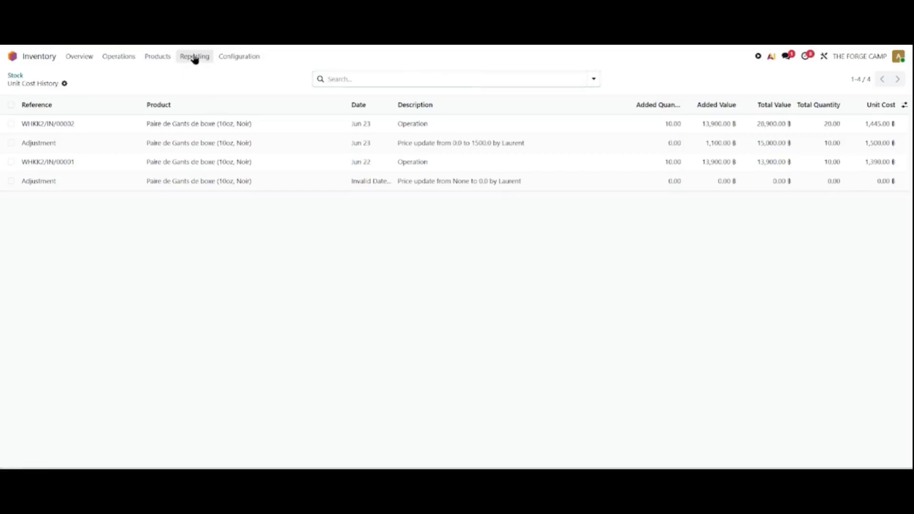
left_click(195, 57)
left_click(197, 75)
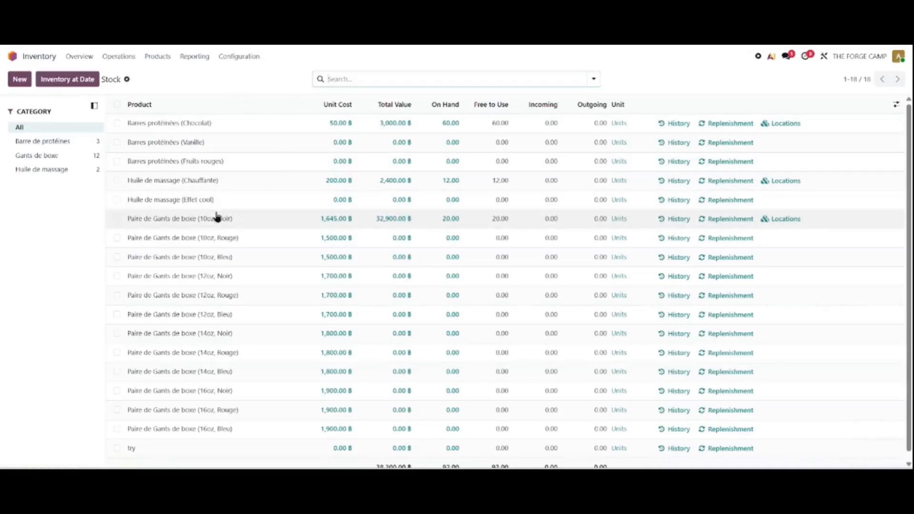
left_click(202, 219)
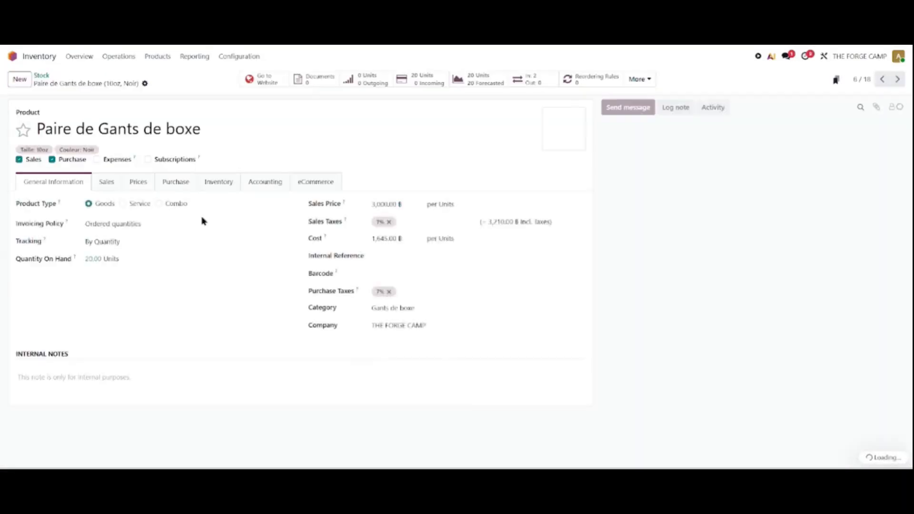
left_click(41, 75)
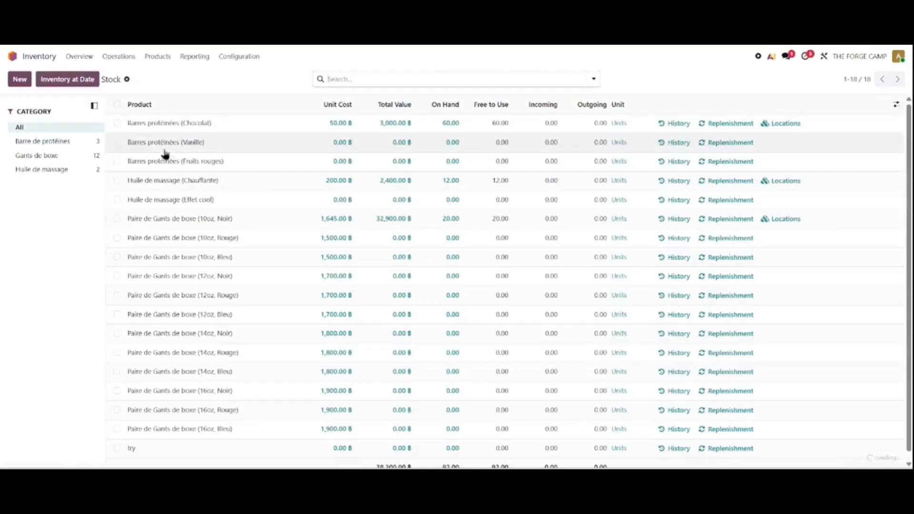
left_click(342, 220)
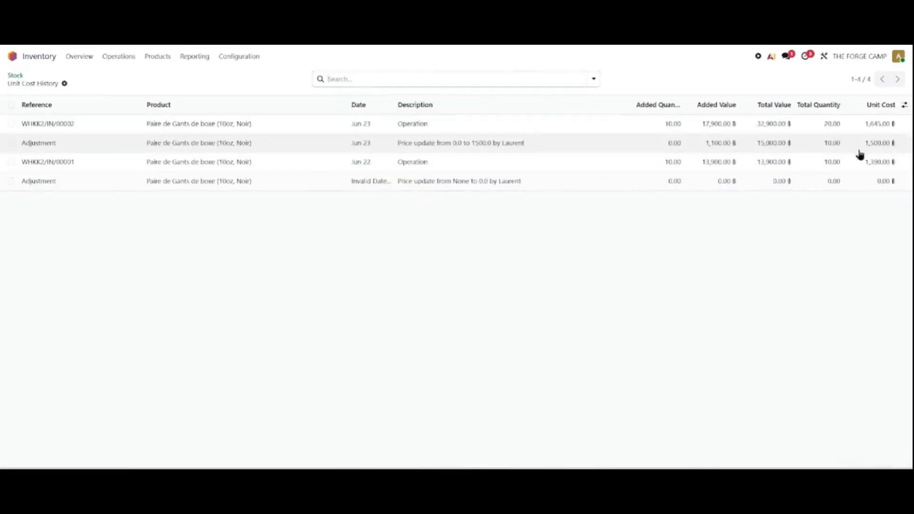